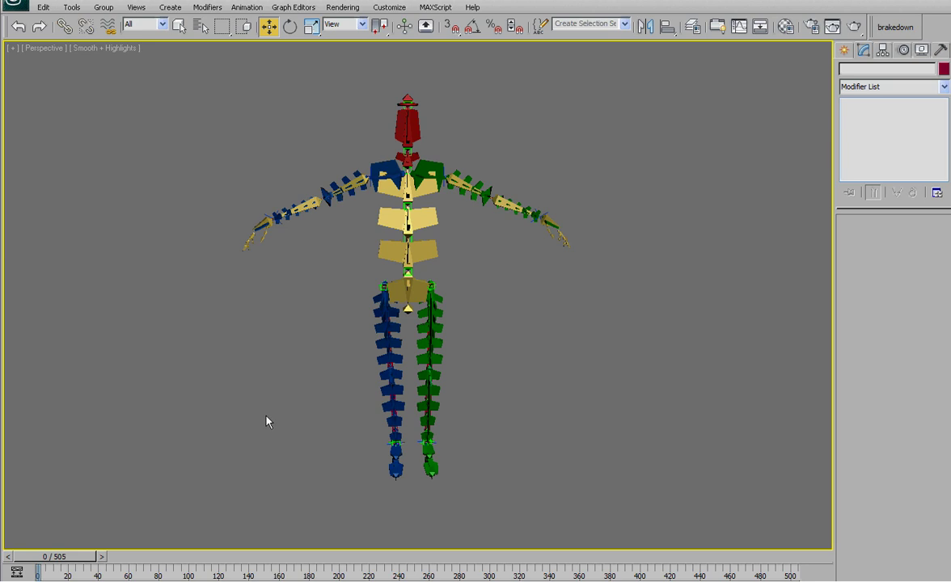
Examine the character's bone rig around the spine, hips and legs.
middle_drag(390, 408, 409, 435)
scroll(389, 421, up, 4)
scroll(421, 415, down, 3)
scroll(441, 397, up, 3)
alt+middle_drag(408, 435, 392, 415)
scroll(391, 415, up, 2)
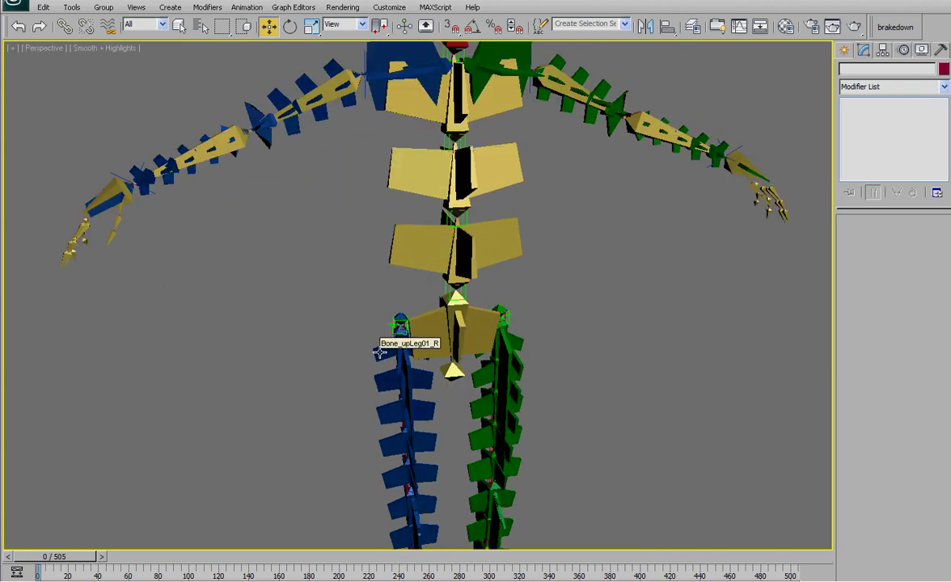
scroll(380, 352, down, 4)
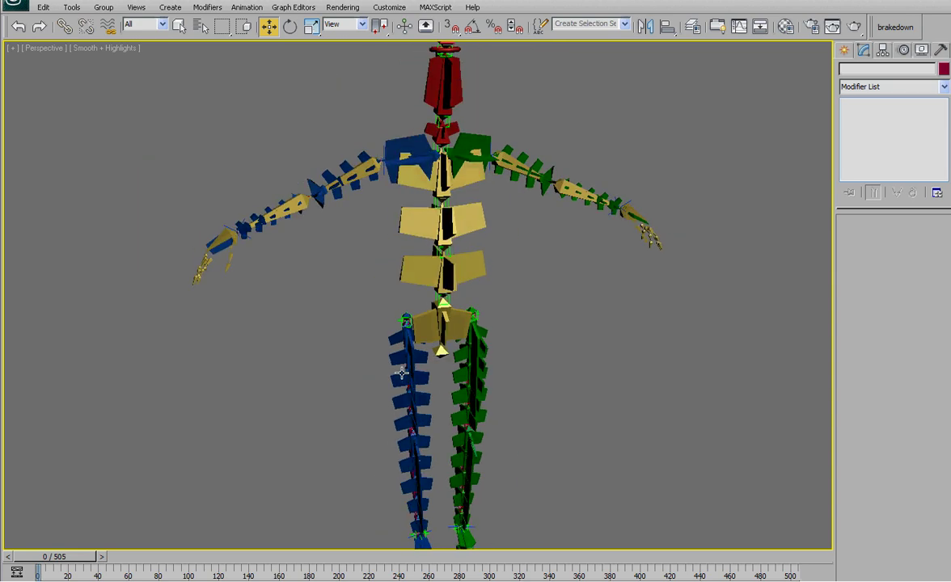
Unhide the Guard_Body layer to bring back the character mesh.
key(l)
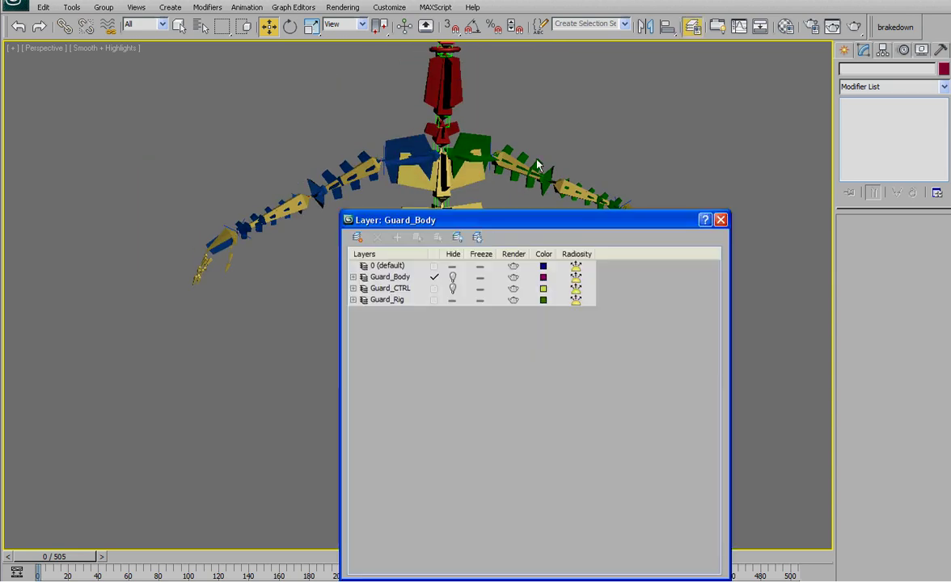
drag(486, 228, 404, 181)
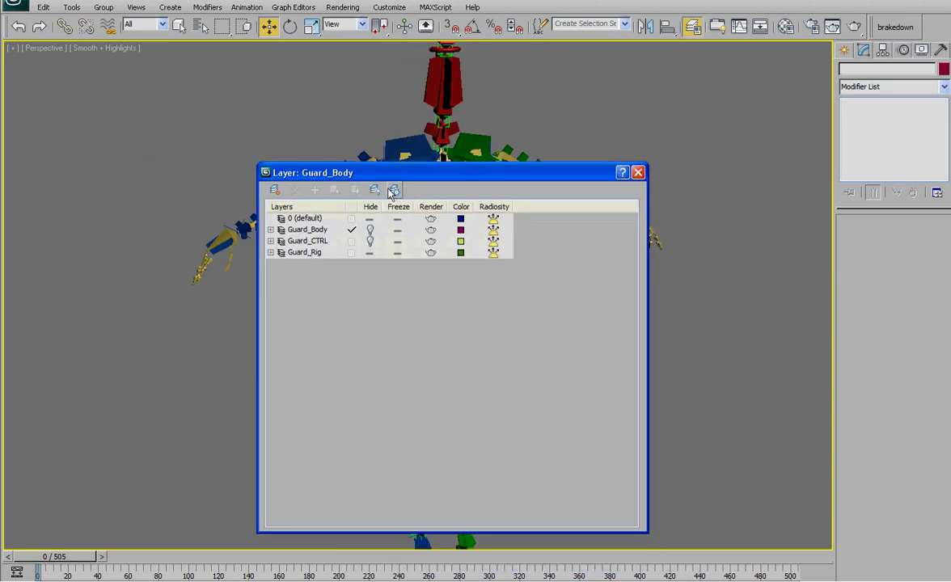
click(370, 230)
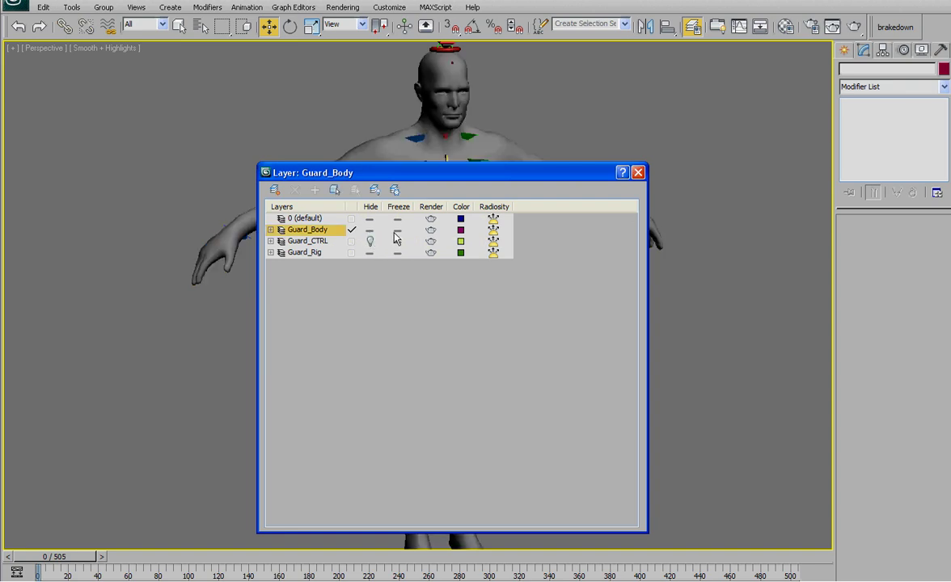
click(638, 173)
Add a Skin modifier to the bodyguard mesh.
click(388, 157)
alt+middle_drag(388, 158, 401, 196)
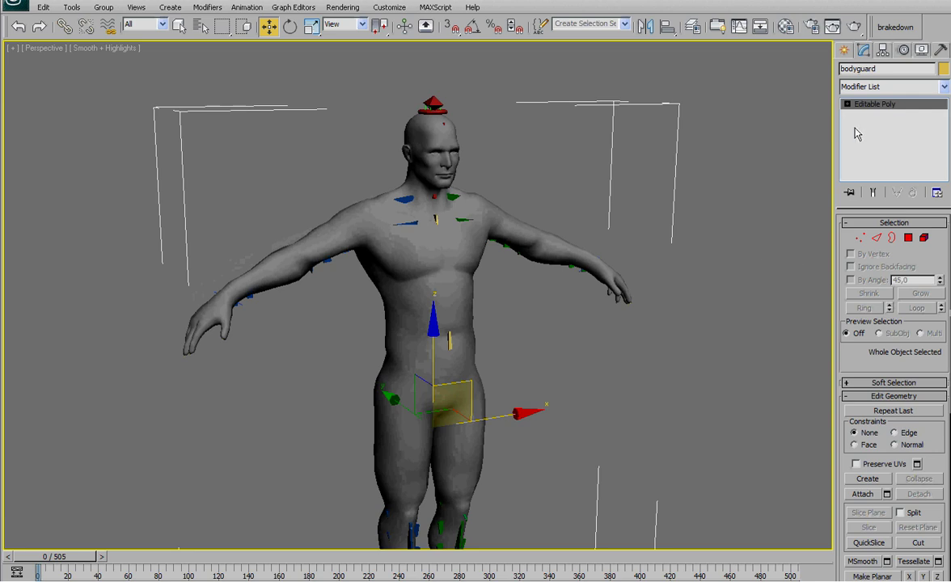
click(944, 90)
key(s)
key(s)
key(s)
key(s)
key(s)
key(s)
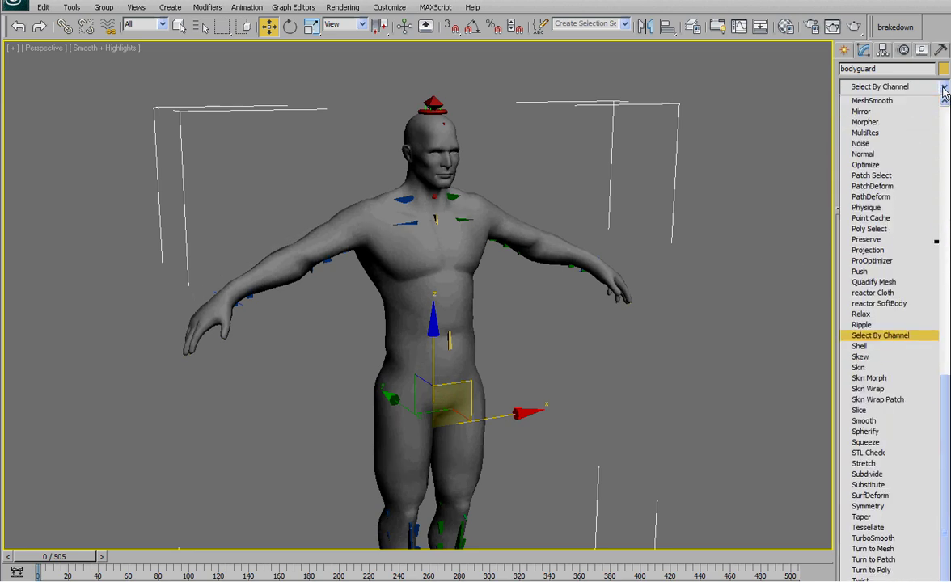
key(s)
key(Return)
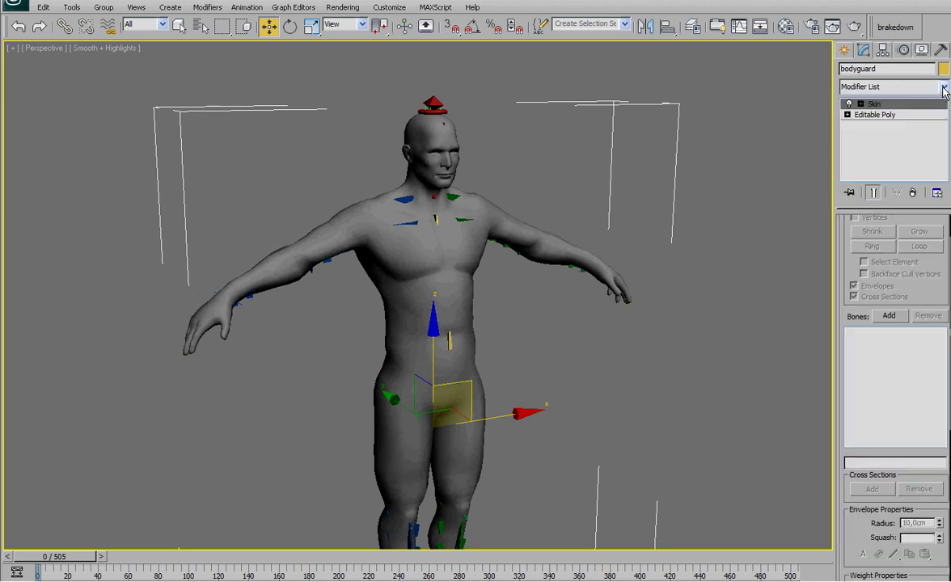
Add every bone except those whose names start with "tip" to the Skin modifier, listing only bone objects, and deselect the mesh.
click(891, 316)
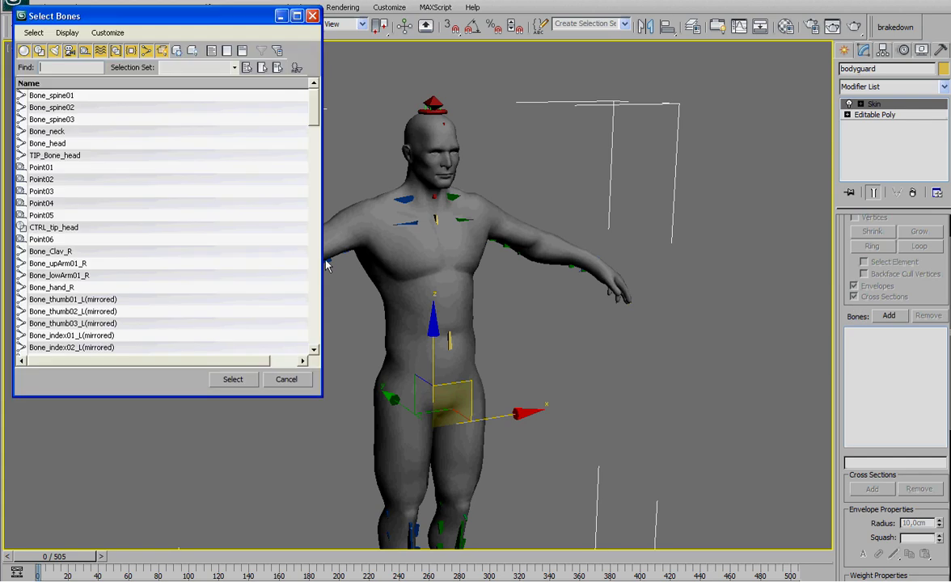
click(85, 50)
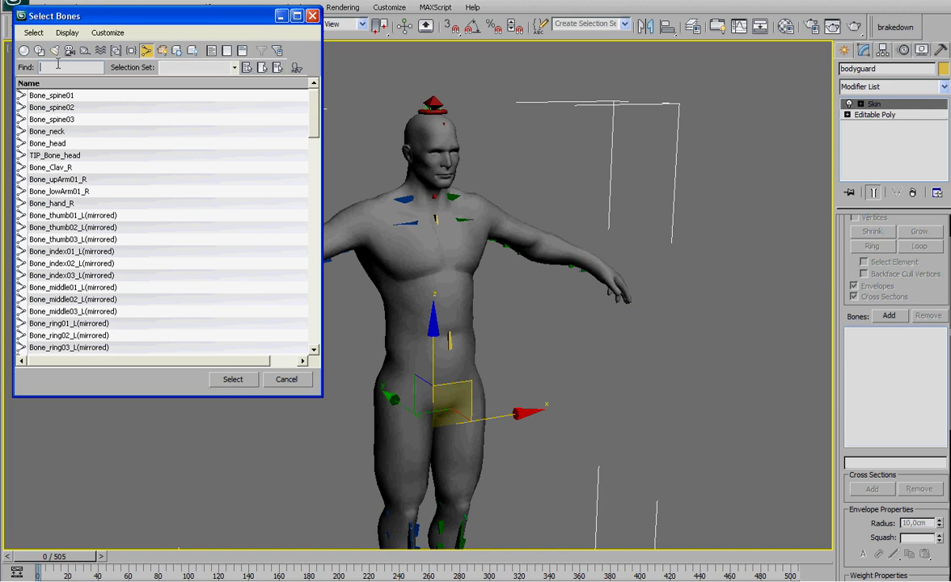
text(tip)
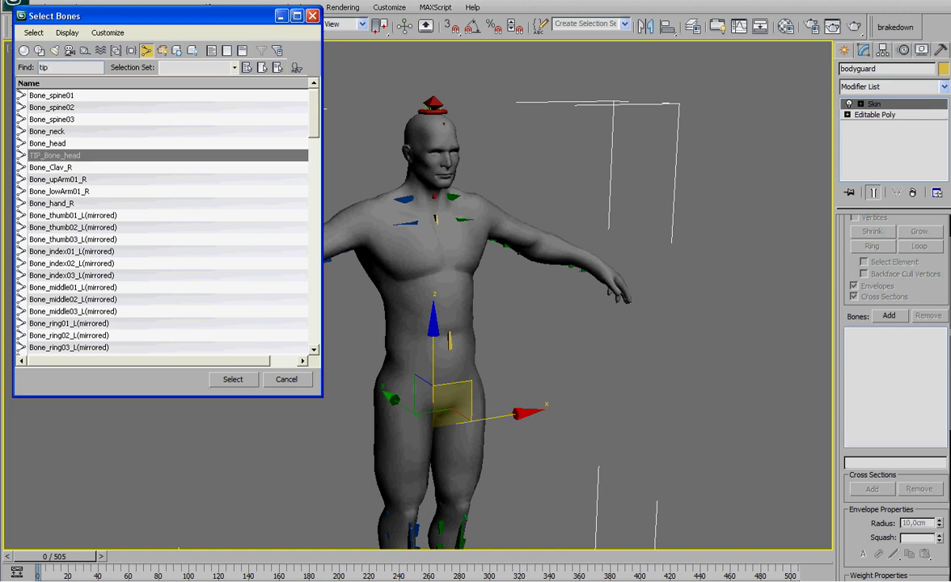
key(alt)
key(Down)
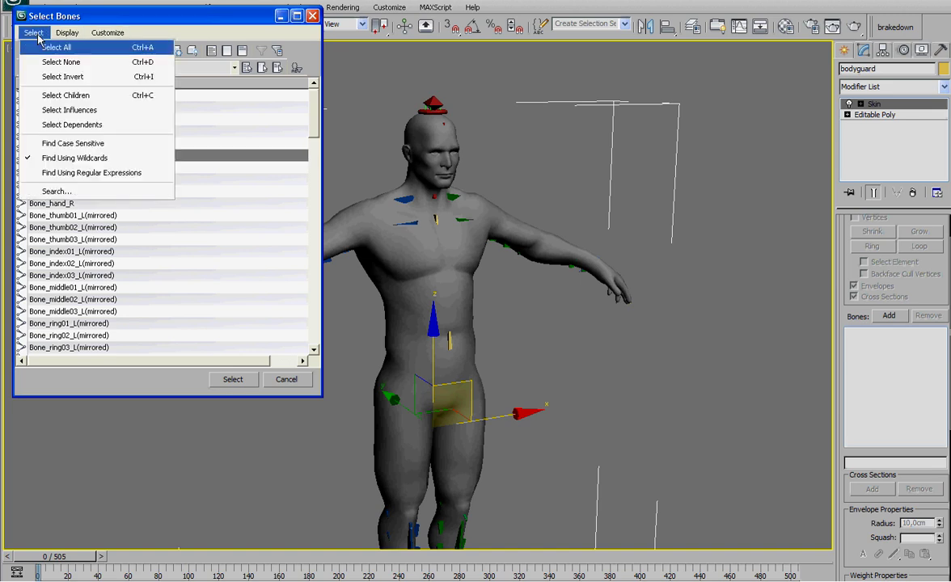
click(67, 78)
click(241, 382)
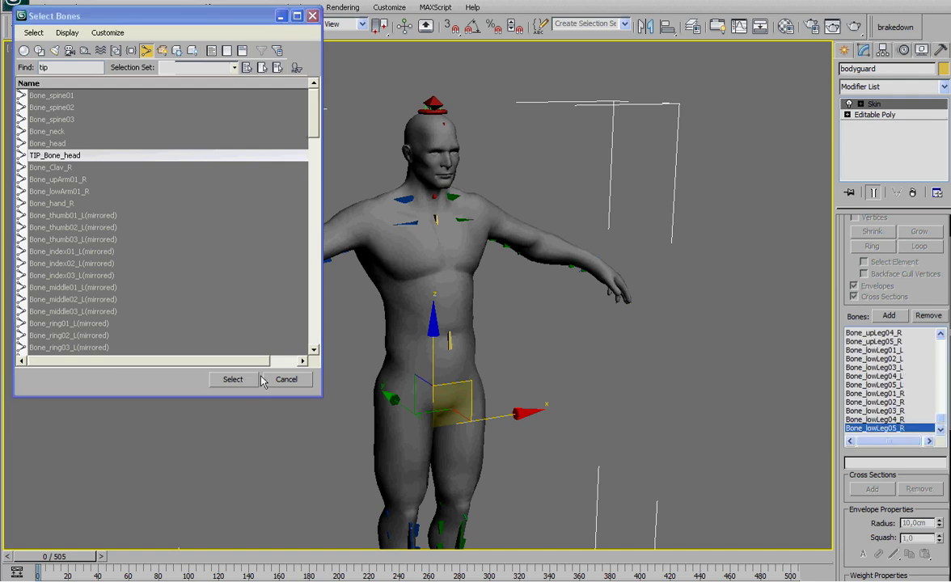
scroll(373, 399, down, 4)
click(568, 371)
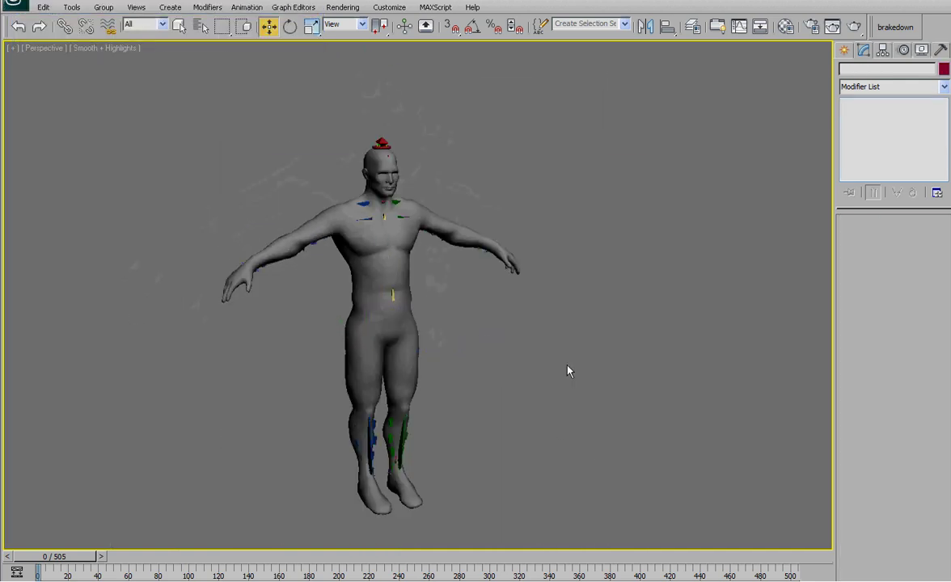
Hide the Guard_Rig layer while keeping the Guard_Body layer visible.
key(l)
click(371, 230)
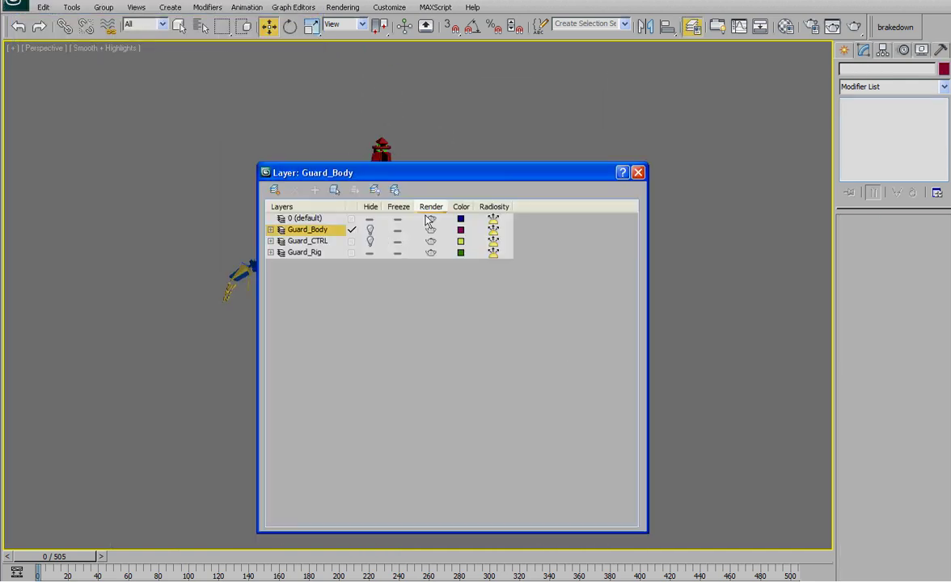
click(370, 230)
click(370, 253)
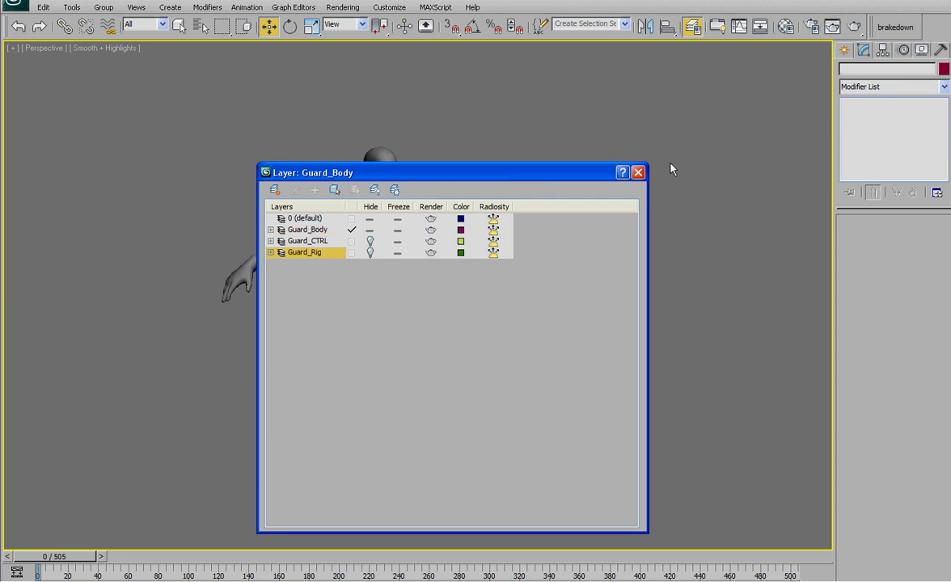
click(638, 173)
Scrub the animation to frame 82 and back to frame 0 to check how the skinned body deforms.
scroll(457, 209, up, 3)
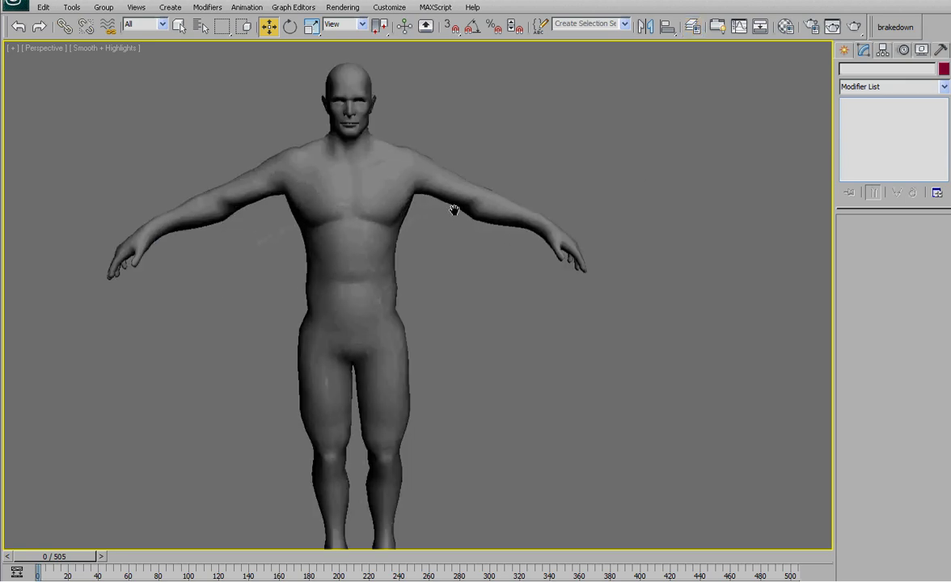
scroll(451, 210, down, 3)
middle_drag(445, 210, 449, 174)
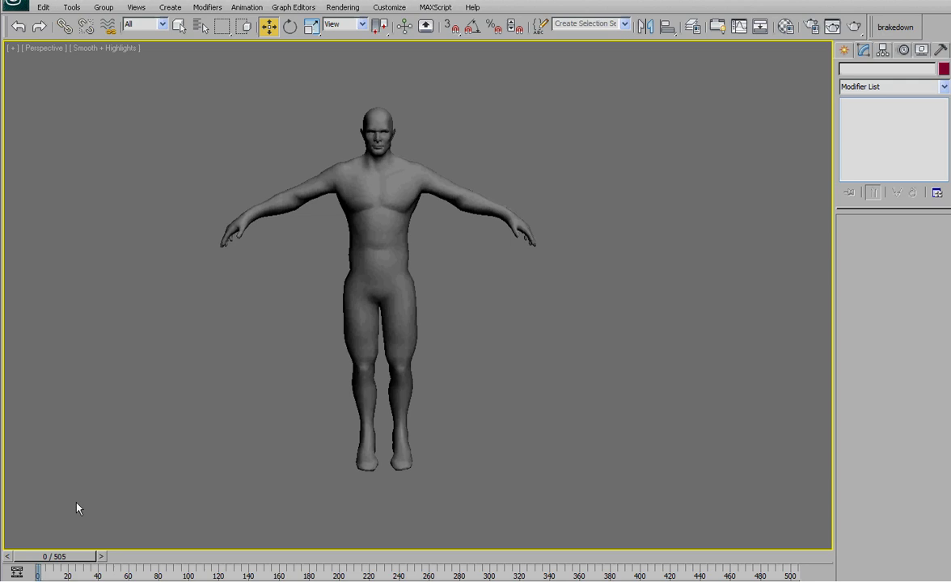
drag(56, 552, 170, 547)
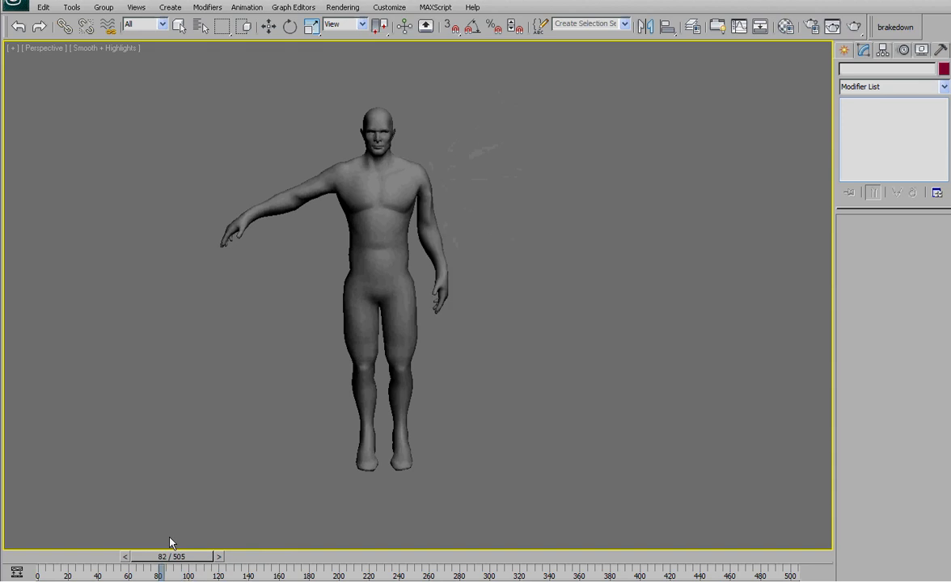
key(w)
middle_drag(384, 369, 383, 385)
scroll(383, 385, up, 5)
scroll(404, 291, down, 6)
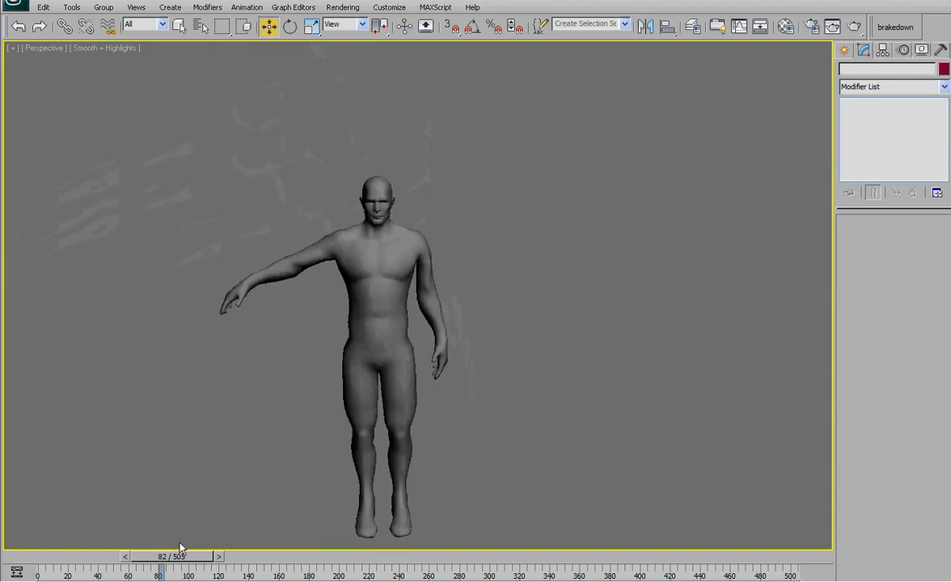
drag(177, 554, 36, 551)
Select the bodyguard mesh and start editing the envelopes of its Skin modifier.
scroll(296, 343, up, 3)
click(320, 371)
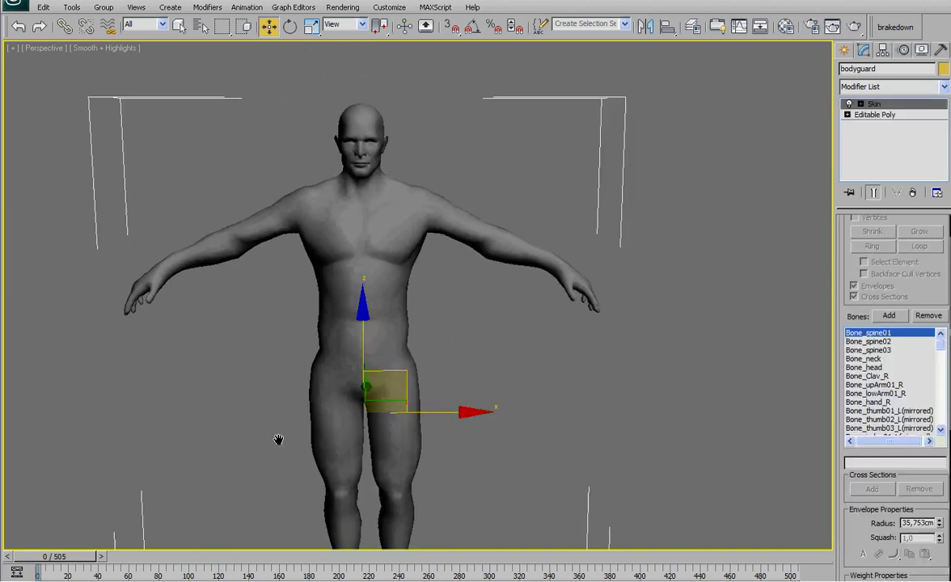
middle_drag(276, 439, 349, 378)
click(883, 106)
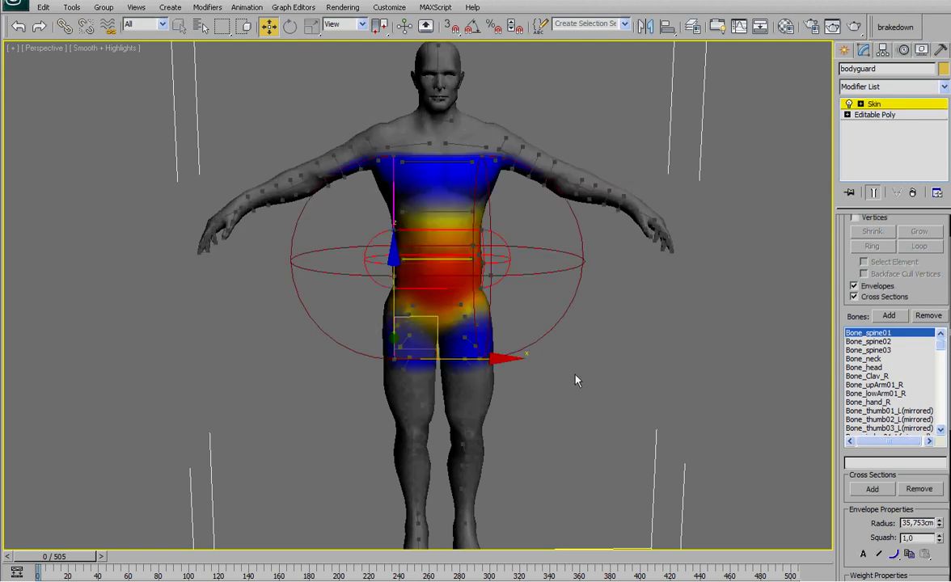
Exclude Cross Sections from selection in the Skin modifier, leaving Envelopes selectable.
scroll(563, 296, up, 4)
scroll(549, 325, up, 2)
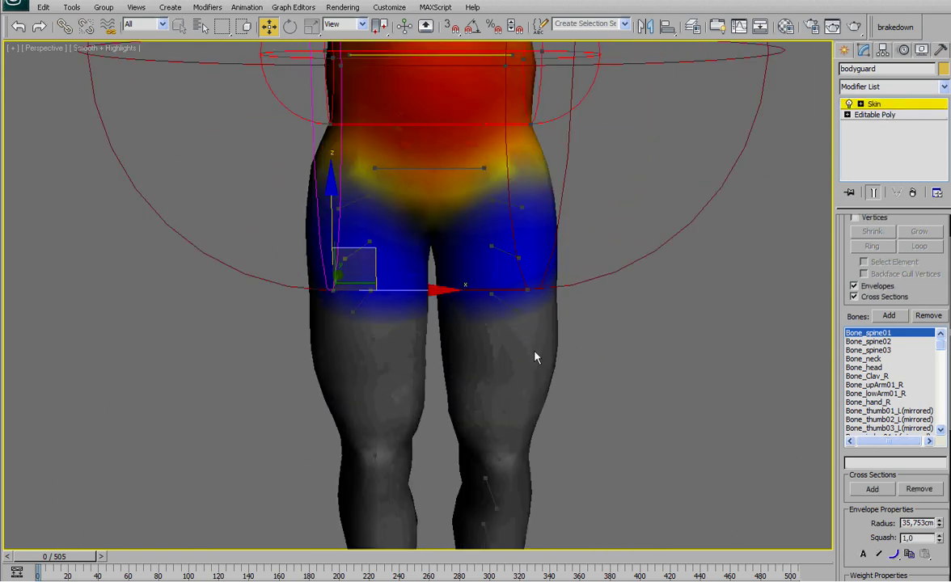
scroll(537, 357, down, 3)
scroll(516, 336, up, 2)
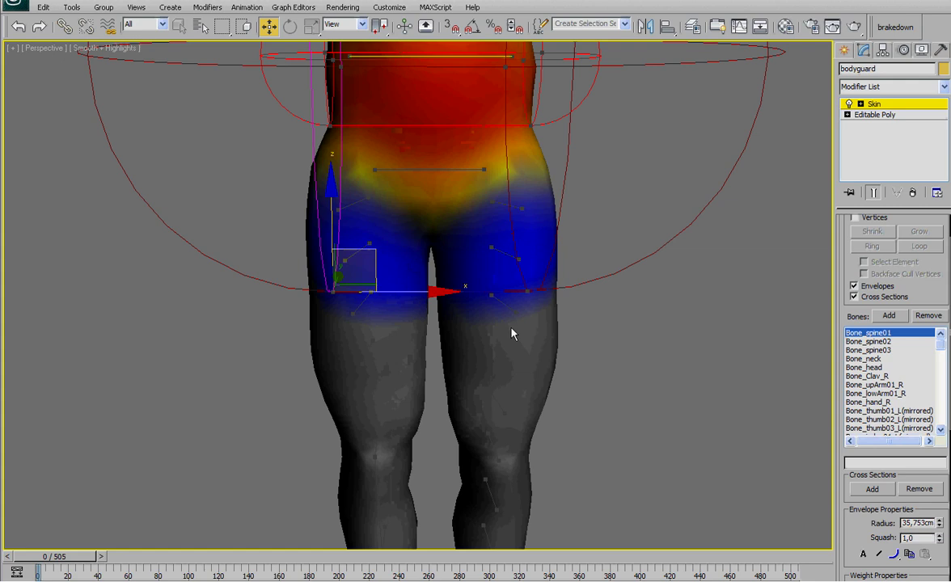
middle_drag(508, 329, 509, 334)
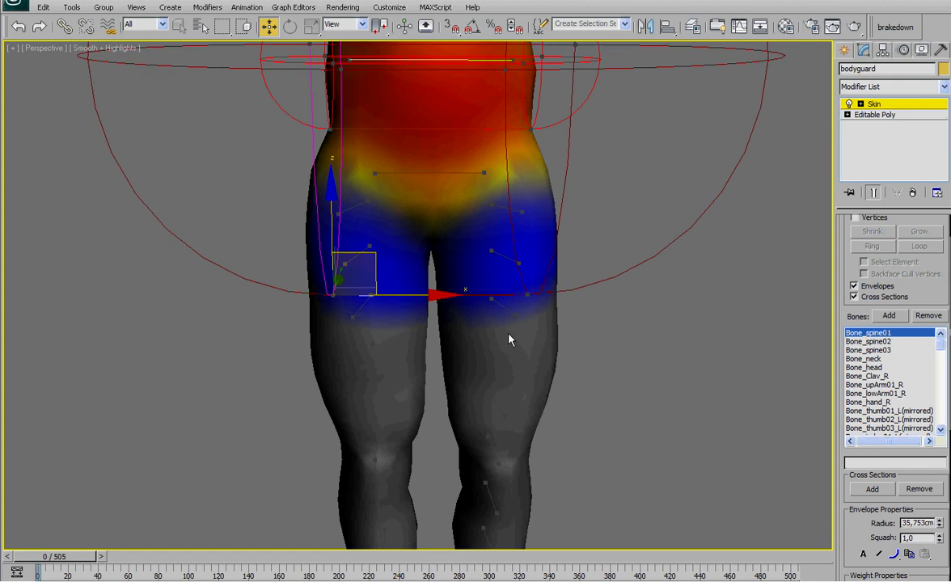
click(888, 299)
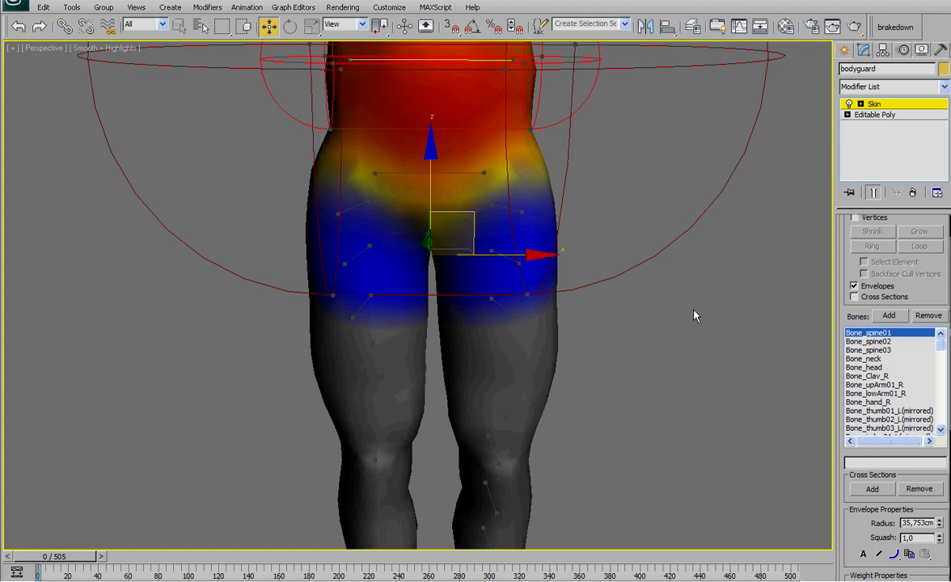
Select the Bone_upLeg04_R envelope and show the mesh's edged faces to inspect its influence on both thighs.
middle_drag(644, 294, 653, 315)
middle_drag(435, 319, 445, 226)
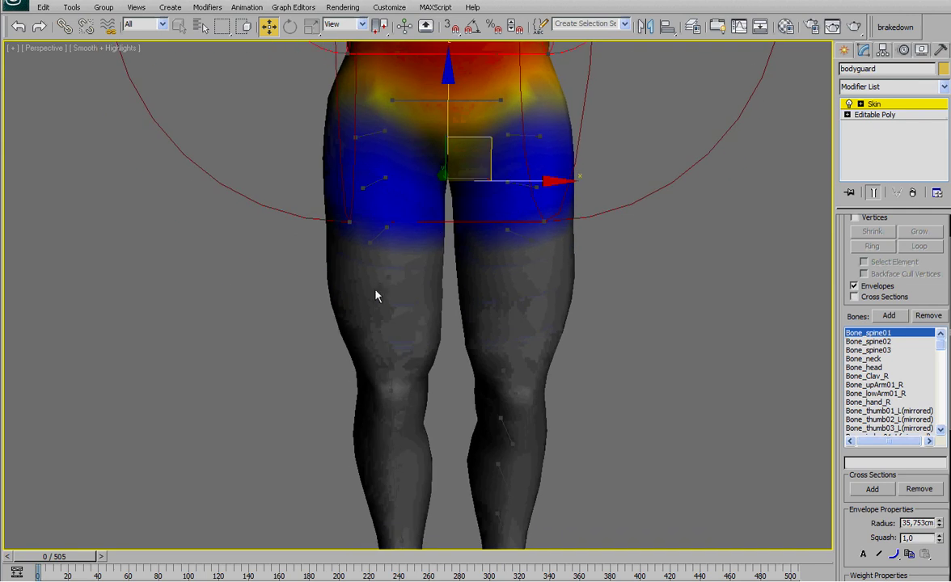
click(381, 290)
scroll(376, 296, up, 3)
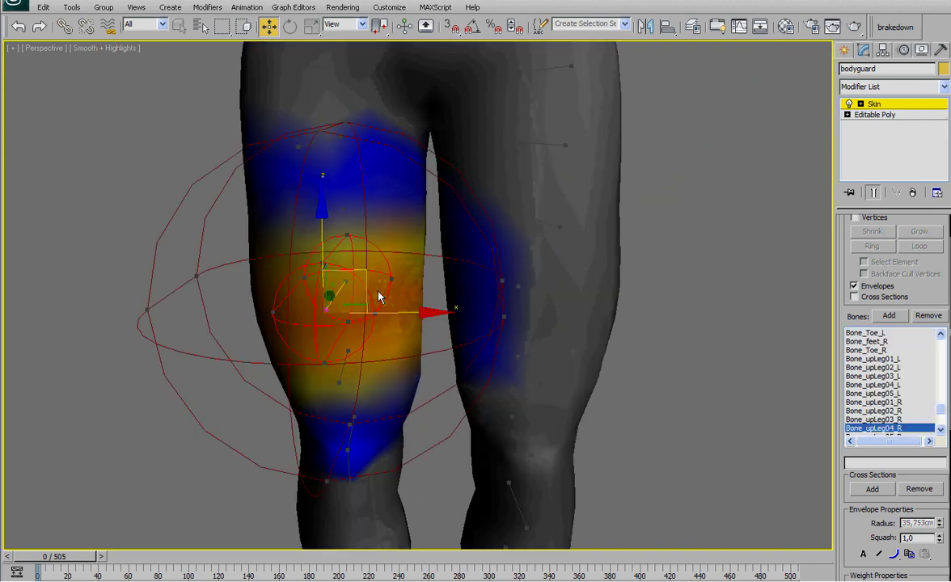
key(F4)
middle_drag(412, 287, 450, 257)
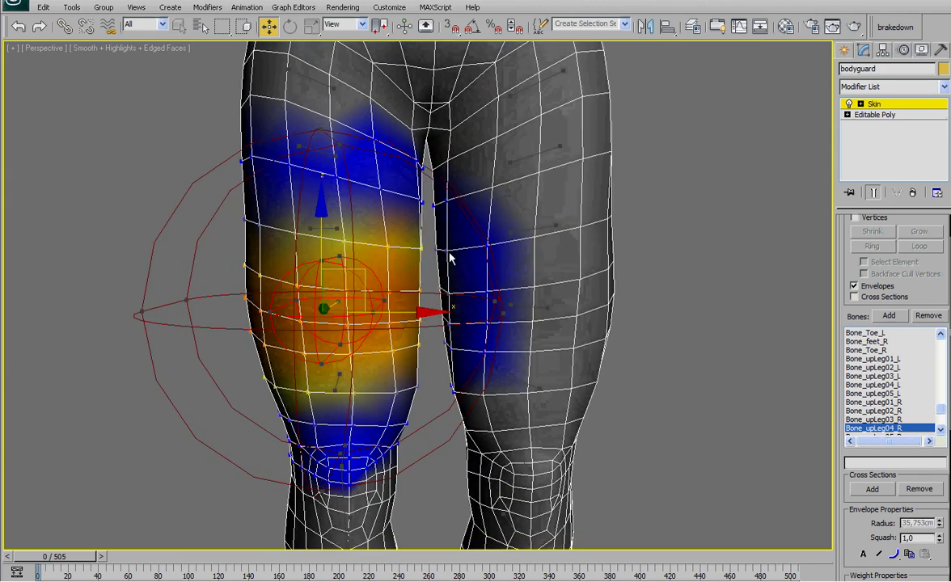
scroll(452, 253, down, 5)
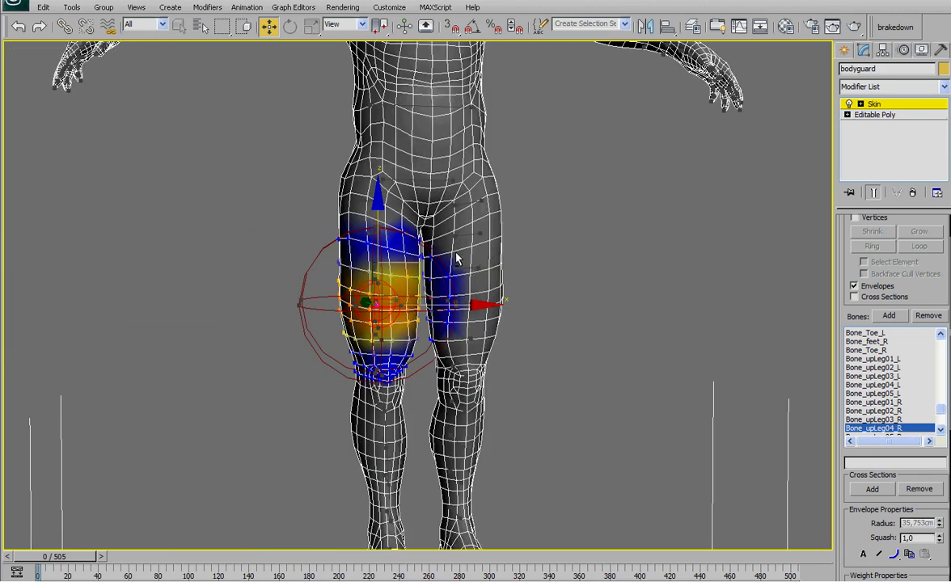
scroll(450, 267, up, 2)
scroll(450, 267, down, 3)
scroll(412, 211, up, 1)
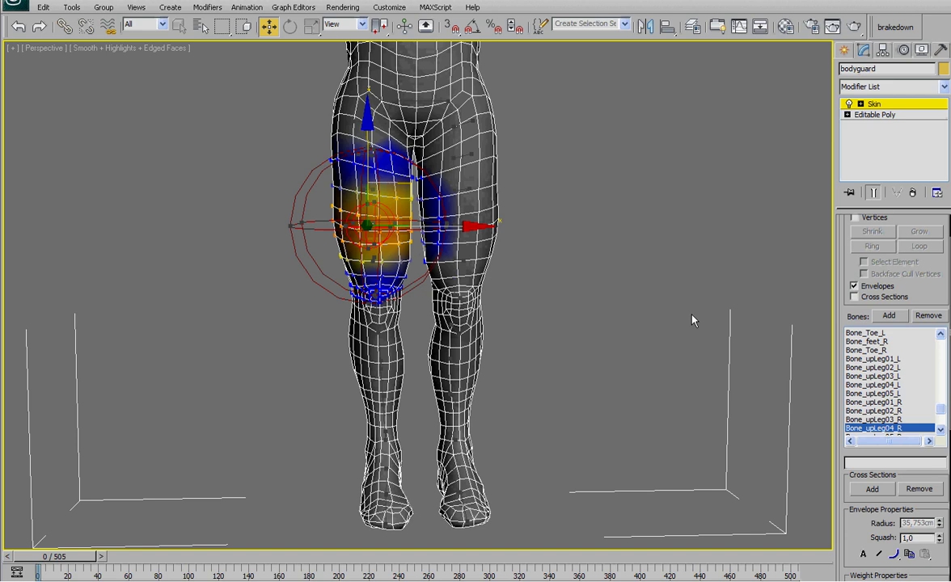
Switch the selection region to lasso and enable Vertices selection in the Skin modifier.
drag(223, 27, 225, 110)
mouse_move(555, 127)
mouse_down()
mouse_move(441, 89)
mouse_move(409, 109)
mouse_move(396, 146)
mouse_move(417, 186)
mouse_move(431, 539)
mouse_move(623, 489)
mouse_up()
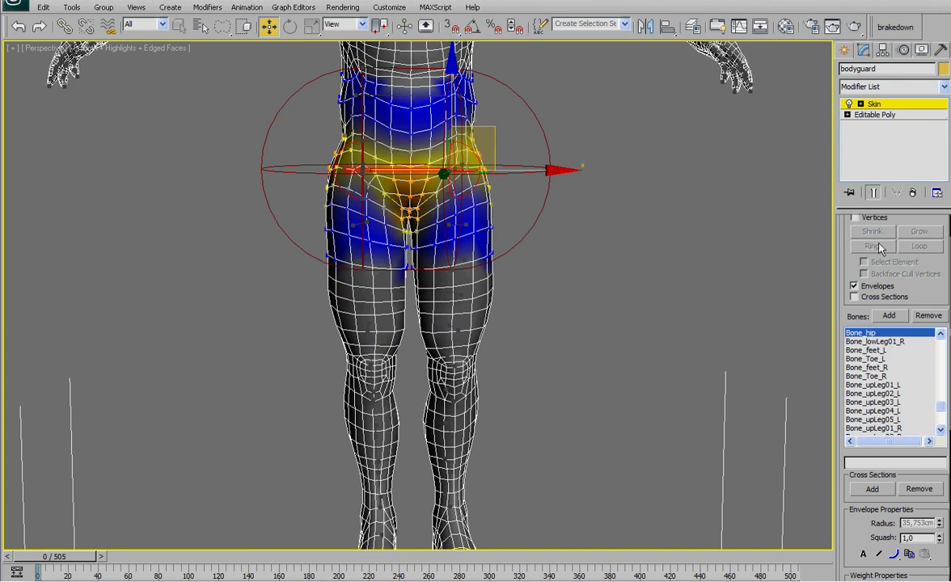
click(872, 219)
Select the vertices of the character's entire left leg, including the foot.
mouse_move(665, 172)
mouse_down()
mouse_move(550, 147)
mouse_move(469, 166)
mouse_move(412, 225)
mouse_move(430, 508)
mouse_move(573, 478)
mouse_up()
middle_drag(574, 478, 569, 350)
mouse_move(426, 396)
ctrl+mouse_down()
mouse_move(523, 497)
mouse_move(547, 445)
ctrl+mouse_up()
Open the Weight Tool for the selected leg vertices and place its window beside the model.
middle_drag(496, 281, 524, 444)
scroll(518, 441, up, 3)
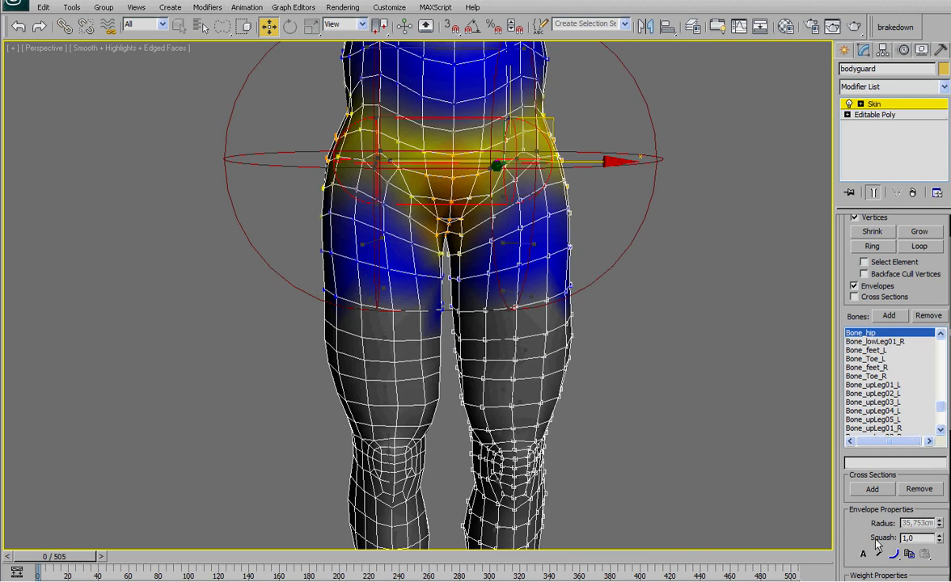
scroll(880, 542, down, 5)
click(859, 455)
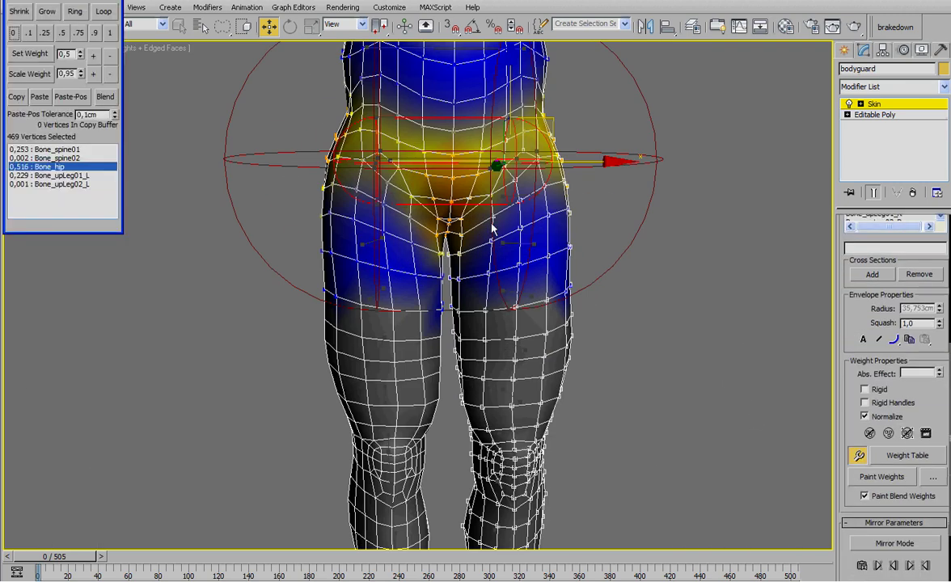
drag(82, 1, 152, 126)
alt+middle_drag(372, 187, 413, 245)
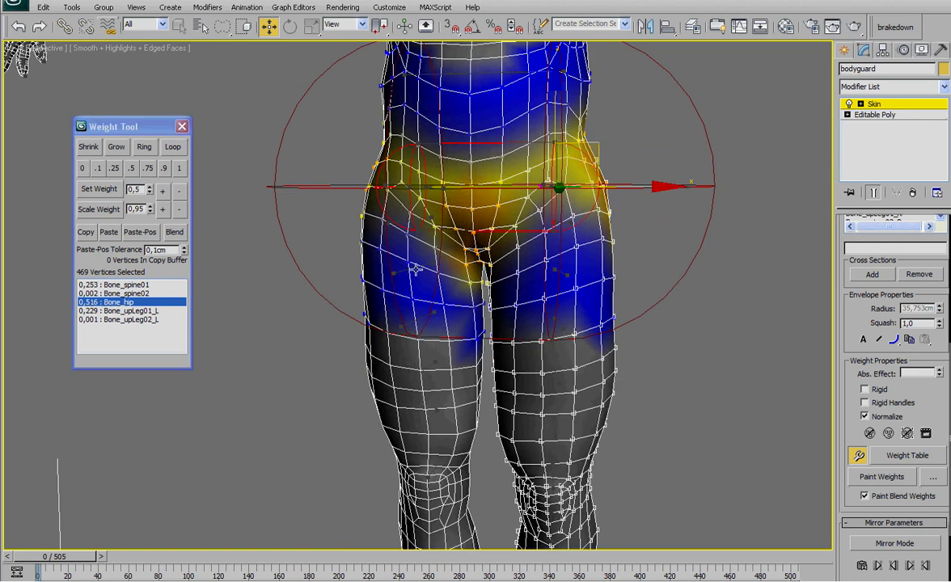
Set the selected left-leg vertices' weight to 0 for the upper right thigh bone, restoring the vertex selection first.
click(401, 271)
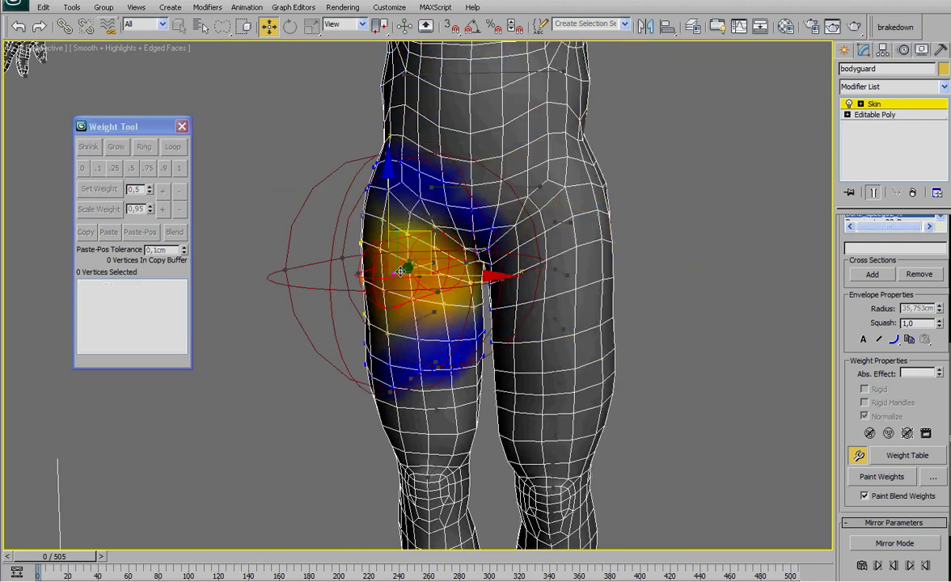
mouse_move(402, 271)
alt+middle_down()
mouse_move(407, 281)
mouse_move(390, 255)
alt+middle_up()
key(ctrl+z)
click(402, 273)
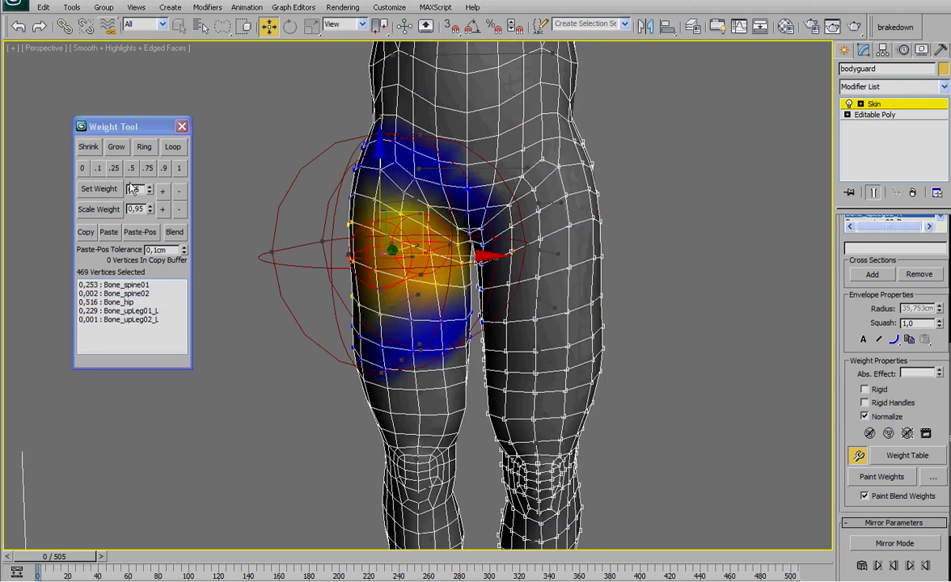
alt+middle_drag(162, 251, 518, 269)
click(82, 167)
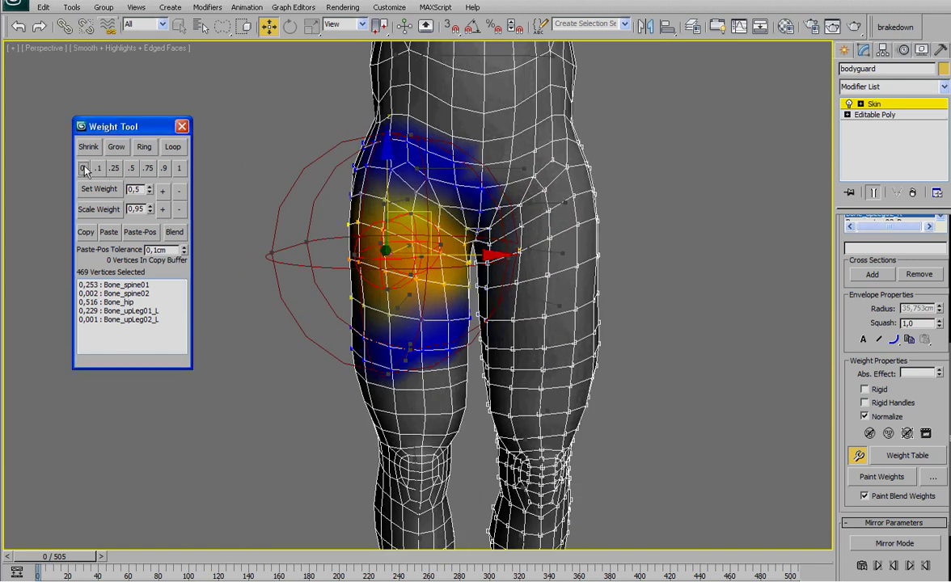
Set the left-leg vertices' weight to 0 for the next bone down the right thigh.
alt+middle_drag(268, 261, 376, 302)
click(394, 302)
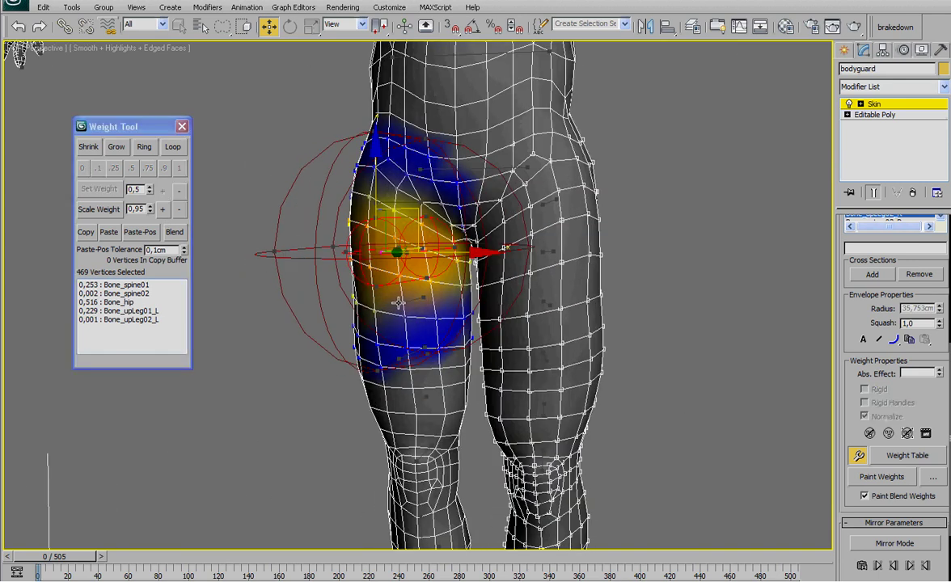
click(81, 165)
Clear the left-leg vertices' weights to 0 for the remaining right thigh bones down to the knee.
middle_drag(402, 338, 307, 177)
scroll(326, 271, up, 3)
click(306, 273)
click(82, 168)
click(313, 254)
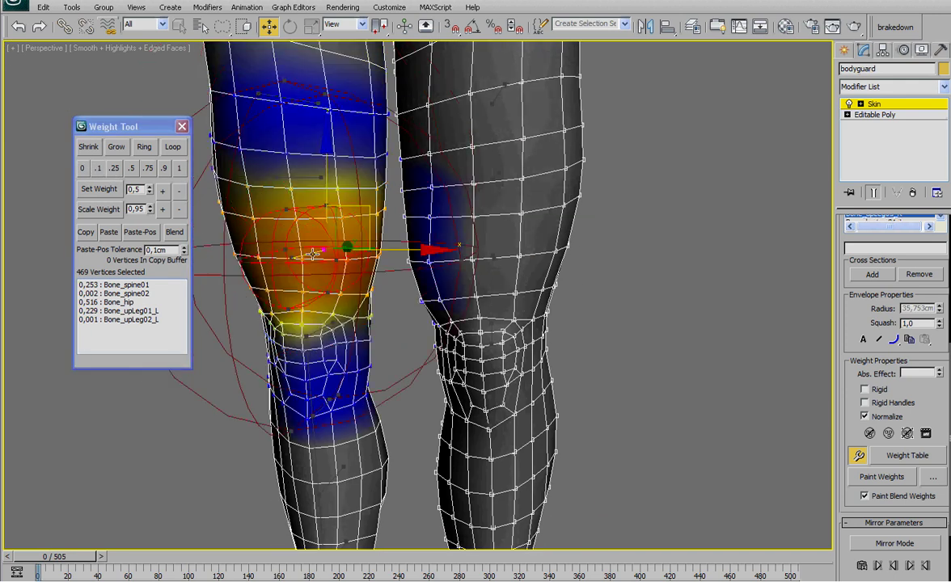
scroll(310, 295, down, 4)
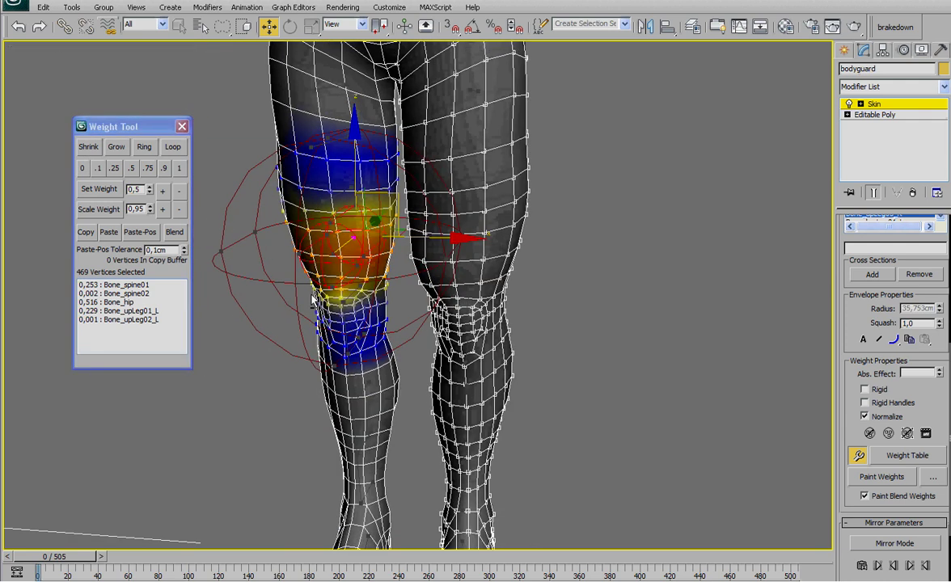
middle_drag(309, 296, 304, 222)
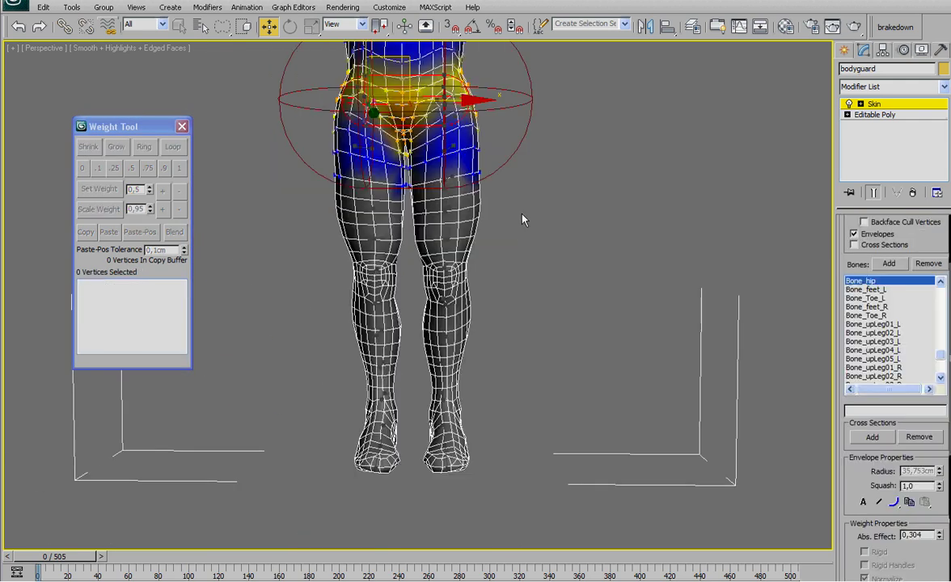
Select the vertices of the character's entire right leg, from the foot up to the hip.
mouse_move(522, 215)
middle_down()
mouse_move(537, 261)
mouse_move(538, 205)
middle_up()
drag(401, 484, 431, 325)
mouse_move(426, 284)
mouse_down()
mouse_move(279, 348)
mouse_move(308, 457)
mouse_move(433, 385)
mouse_move(439, 325)
mouse_move(345, 203)
mouse_move(204, 259)
mouse_up()
scroll(318, 347, up, 5)
middle_drag(292, 230, 292, 328)
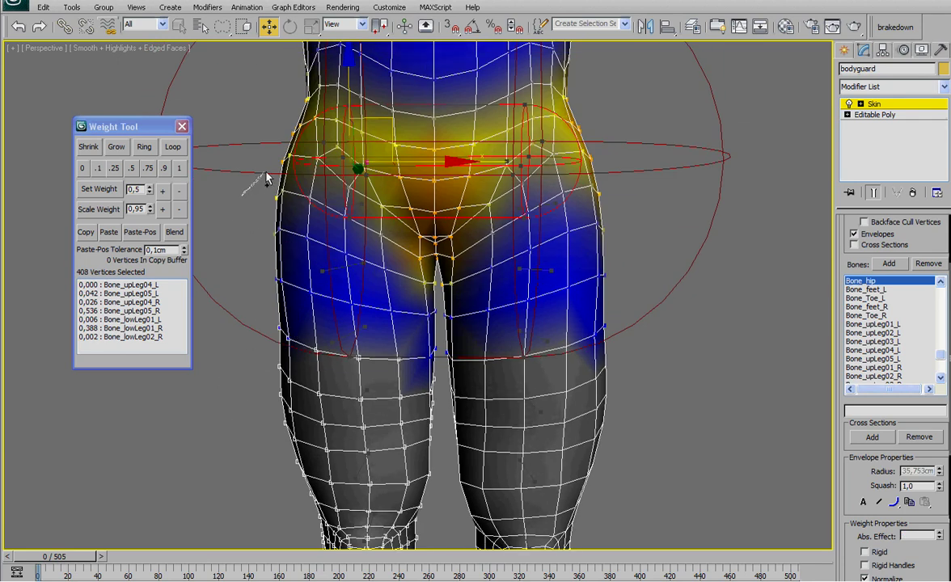
mouse_move(307, 154)
mouse_down()
mouse_move(356, 186)
mouse_move(448, 364)
mouse_move(123, 383)
mouse_up()
mouse_move(247, 249)
ctrl+mouse_down()
mouse_move(343, 254)
mouse_move(438, 291)
mouse_move(414, 294)
ctrl+mouse_up()
mouse_move(548, 267)
middle_down()
mouse_move(498, 281)
mouse_move(512, 262)
middle_up()
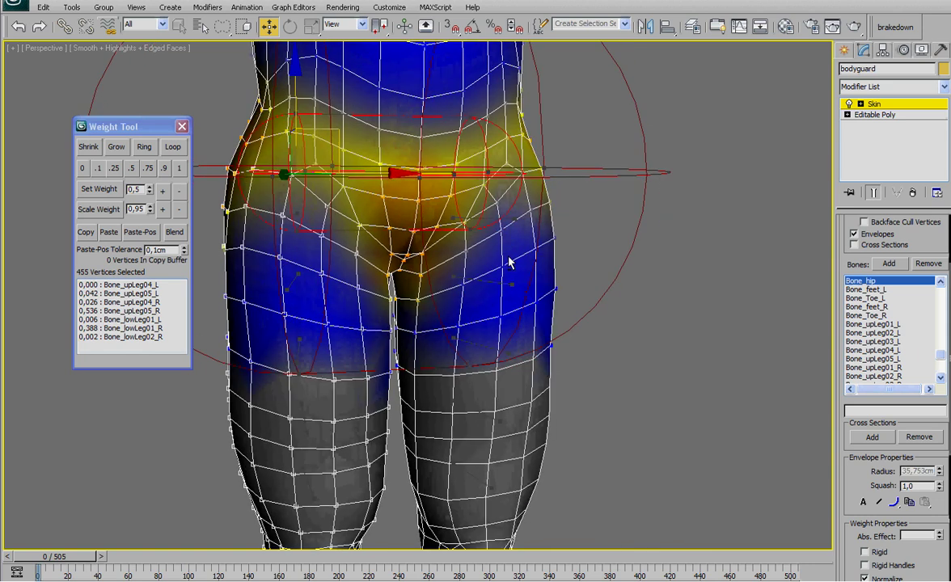
Set the selected right-leg vertices' weight to 0 for Bone_upLeg01_L.
click(488, 220)
alt+middle_drag(487, 220, 390, 227)
click(85, 170)
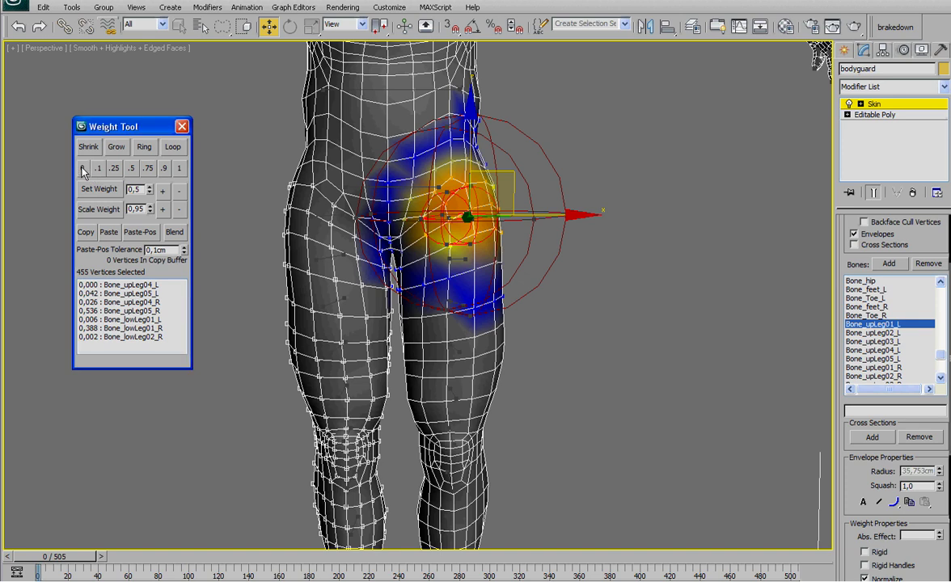
Set the right-leg vertices' weight to 0 for Bone_upLeg02_L, Bone_upLeg03_L and Bone_upLeg04_L.
middle_drag(458, 299, 453, 258)
scroll(453, 258, up, 3)
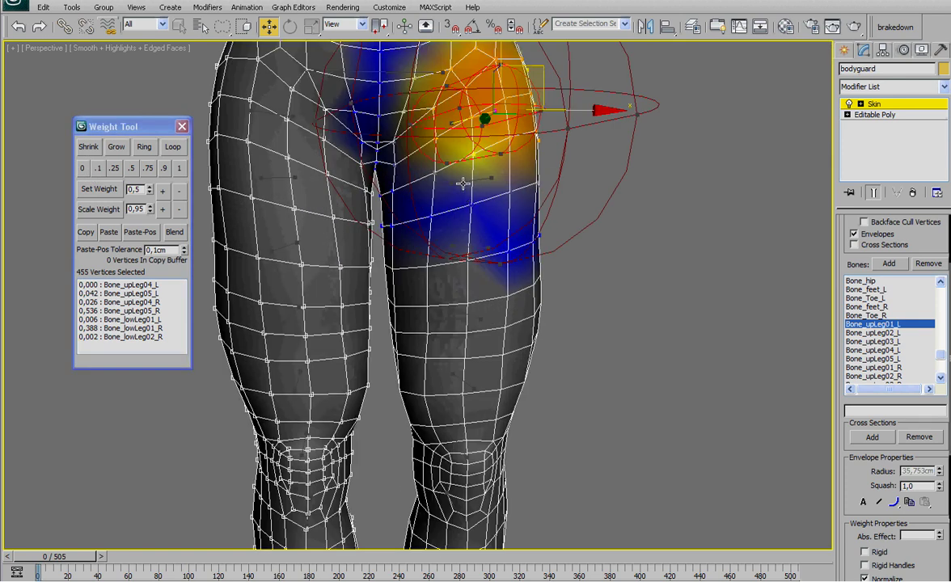
click(463, 184)
middle_drag(284, 264, 285, 244)
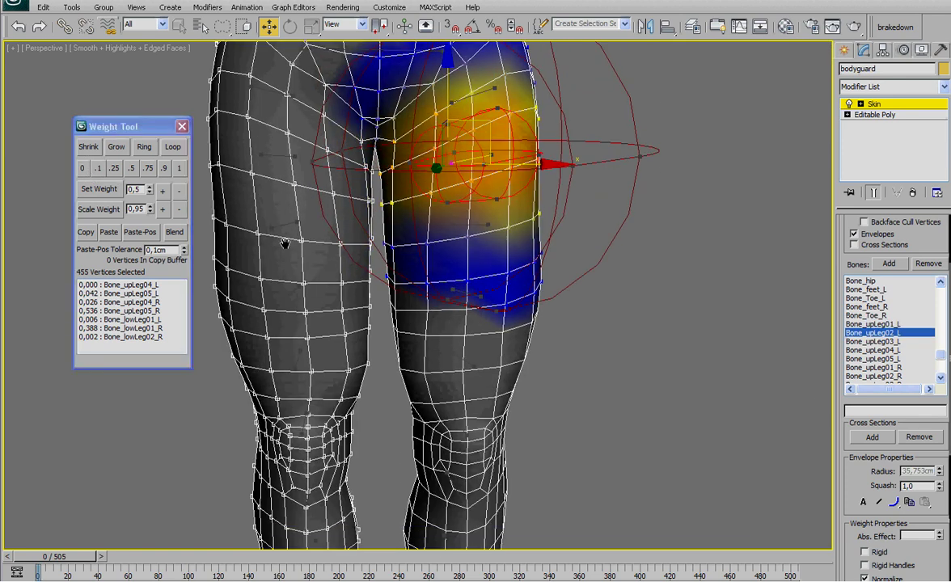
click(424, 213)
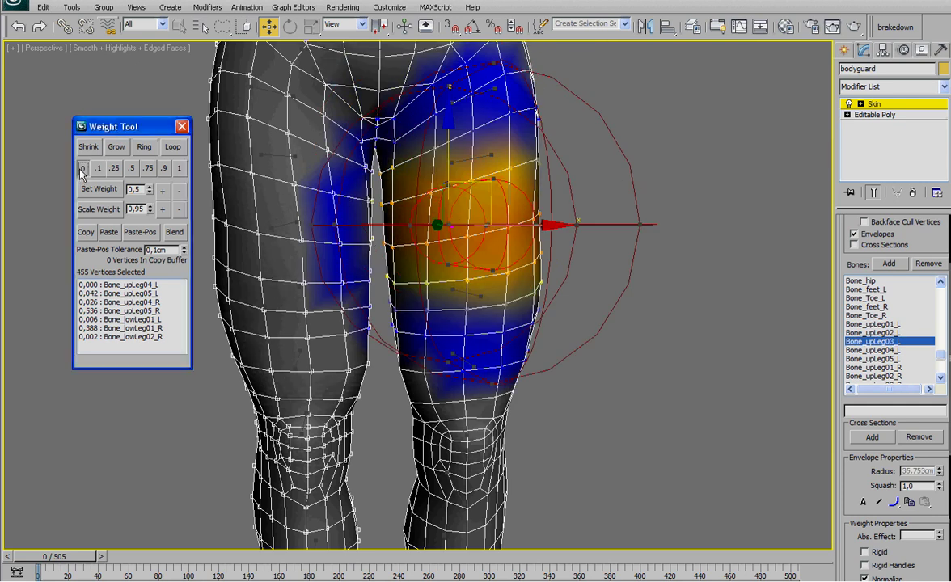
click(472, 291)
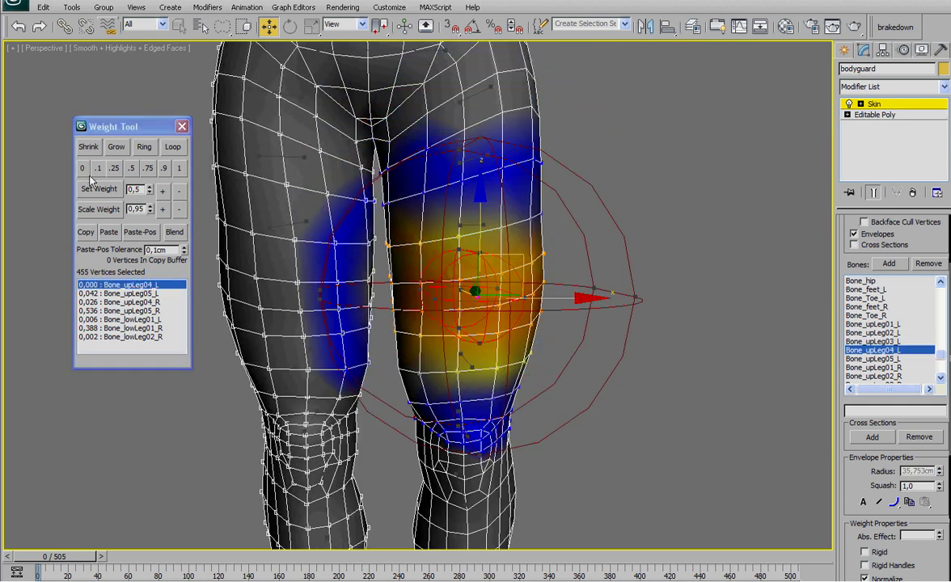
scroll(437, 278, down, 5)
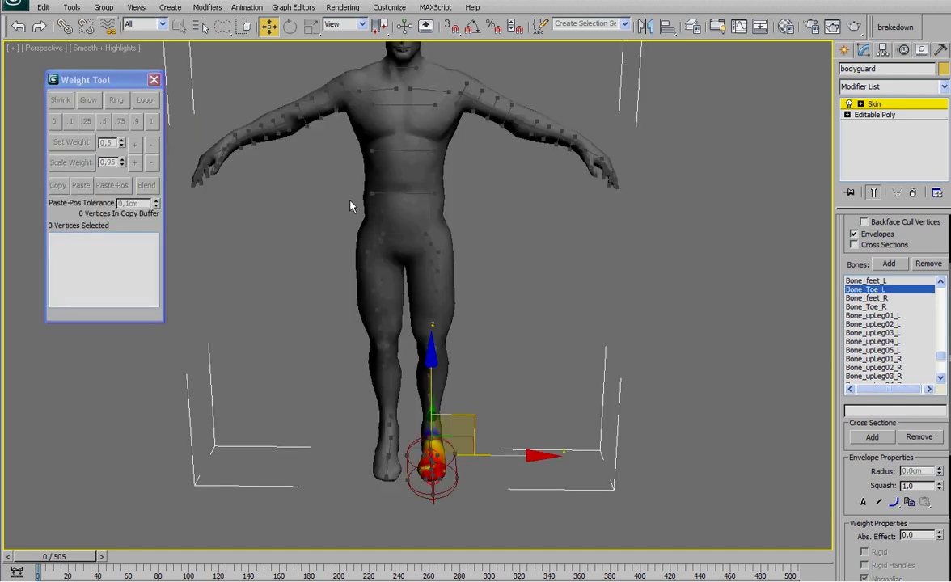
Scrub the animation to frame 18 and examine the hip and thigh deformation with edged faces shown.
middle_drag(352, 204, 331, 201)
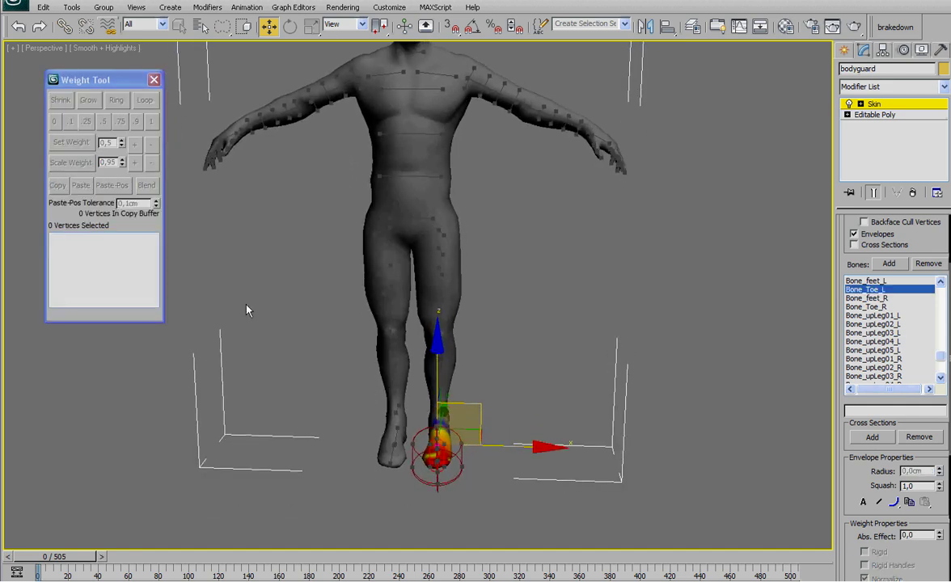
drag(64, 559, 93, 555)
key(w)
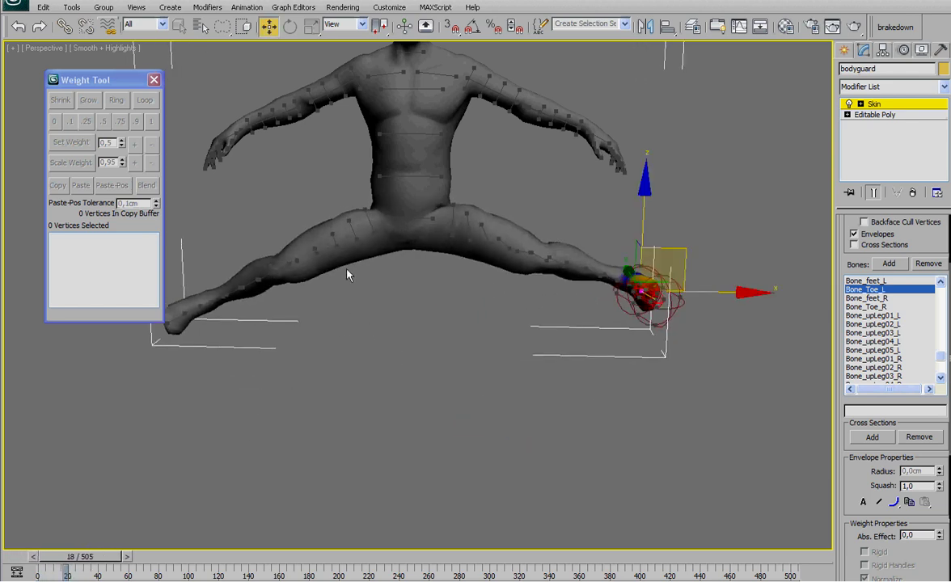
middle_drag(433, 271, 402, 330)
scroll(402, 330, up, 3)
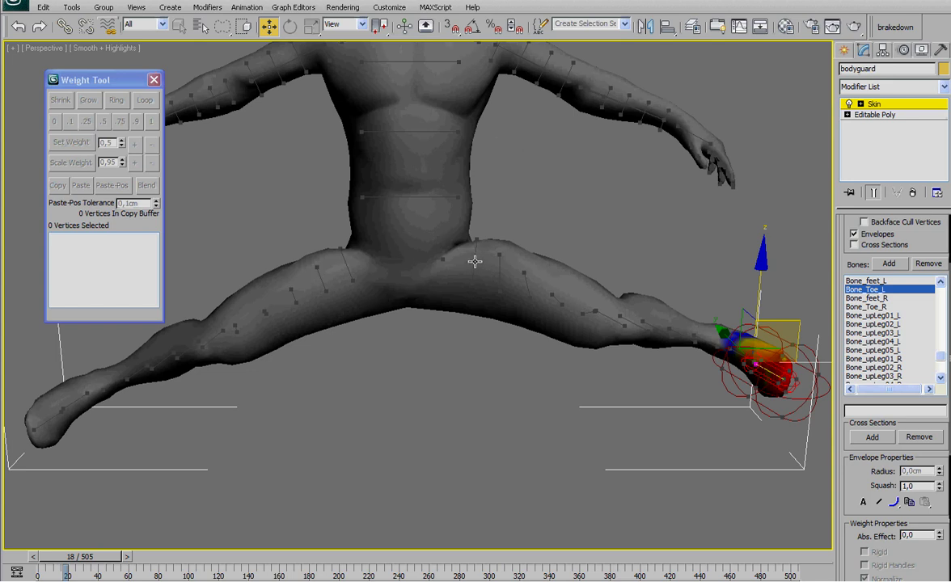
middle_drag(485, 280, 472, 268)
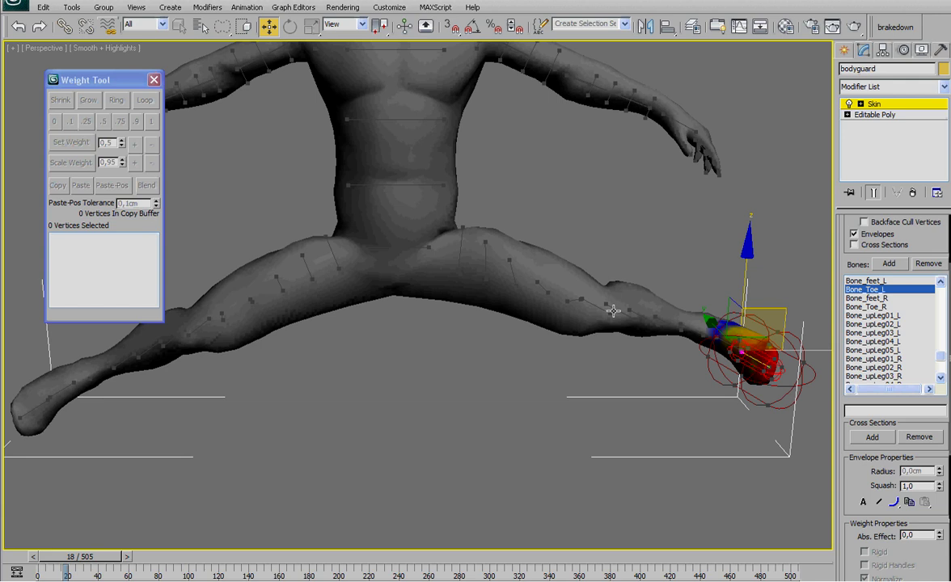
alt+middle_drag(570, 309, 565, 324)
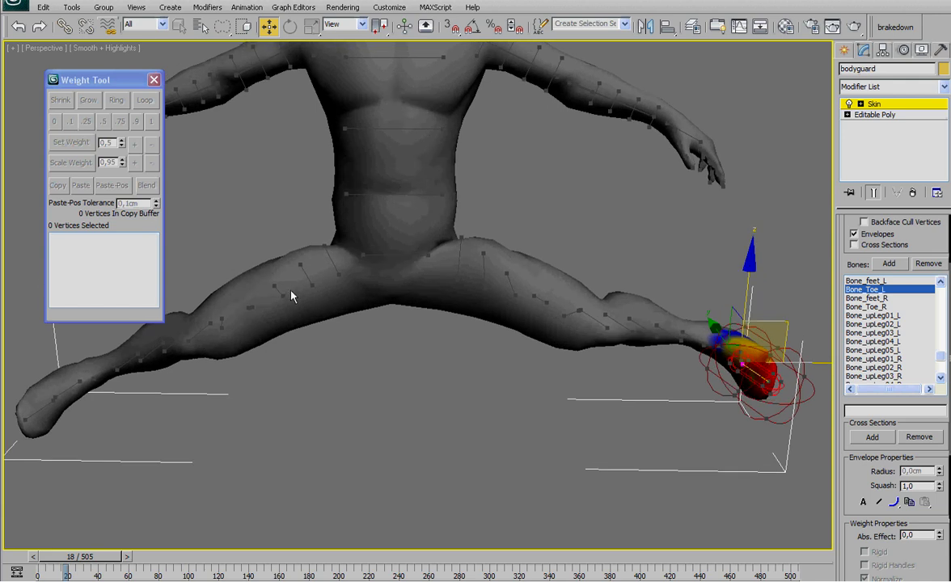
middle_drag(344, 304, 388, 306)
scroll(361, 306, down, 1)
scroll(360, 306, up, 2)
scroll(388, 306, up, 2)
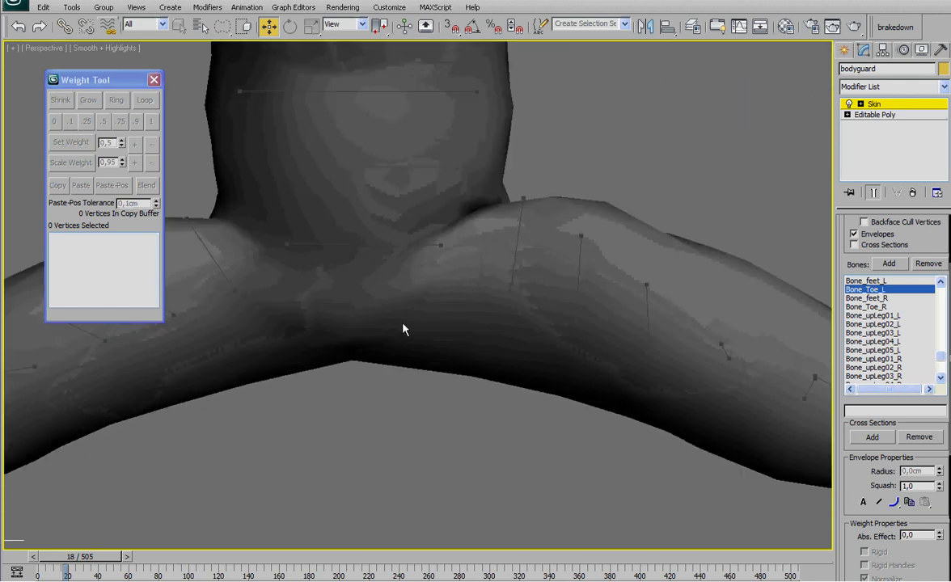
key(F4)
scroll(459, 323, down, 4)
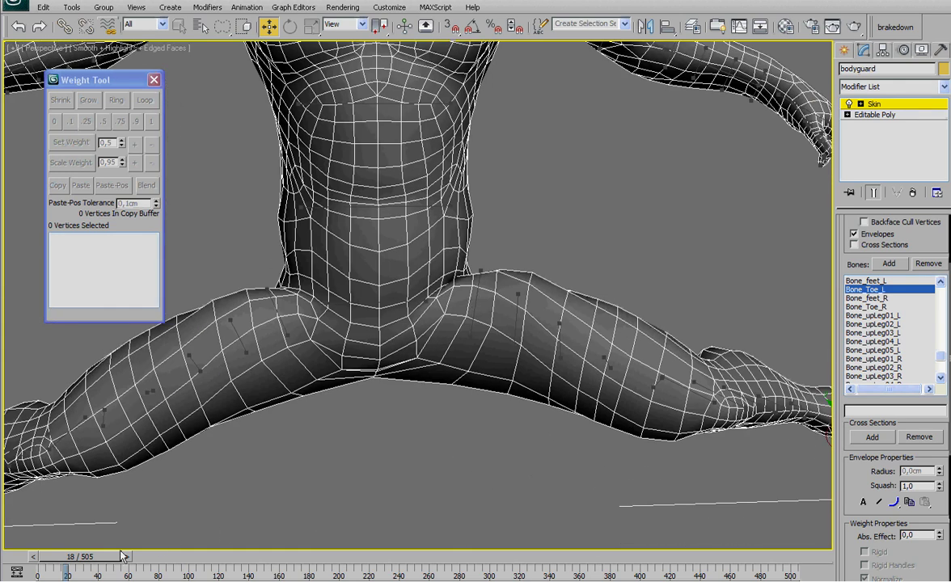
Return the animation to frame 0 and select the Bone_spine01 envelope.
drag(99, 558, 53, 557)
scroll(407, 453, down, 3)
scroll(417, 408, up, 3)
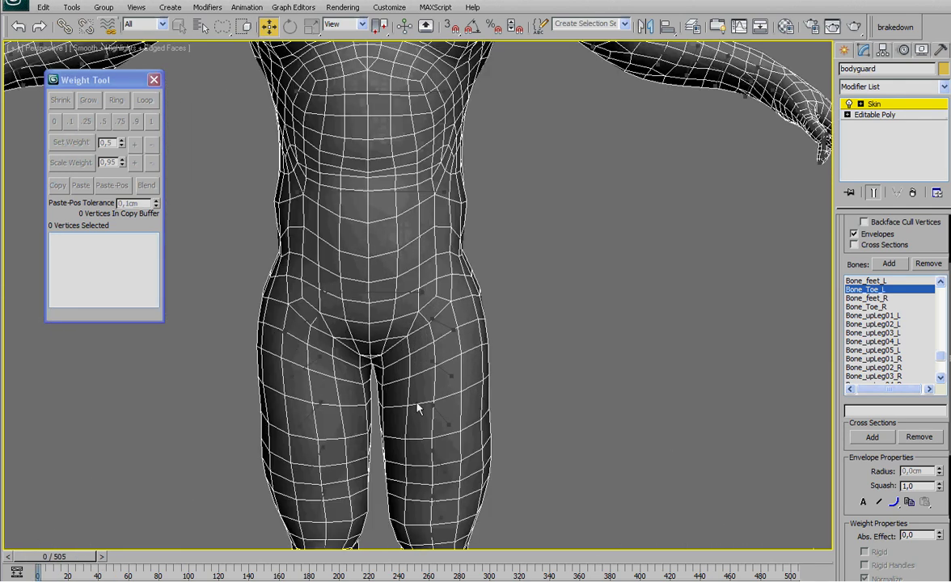
click(385, 293)
middle_drag(385, 293, 373, 368)
click(370, 291)
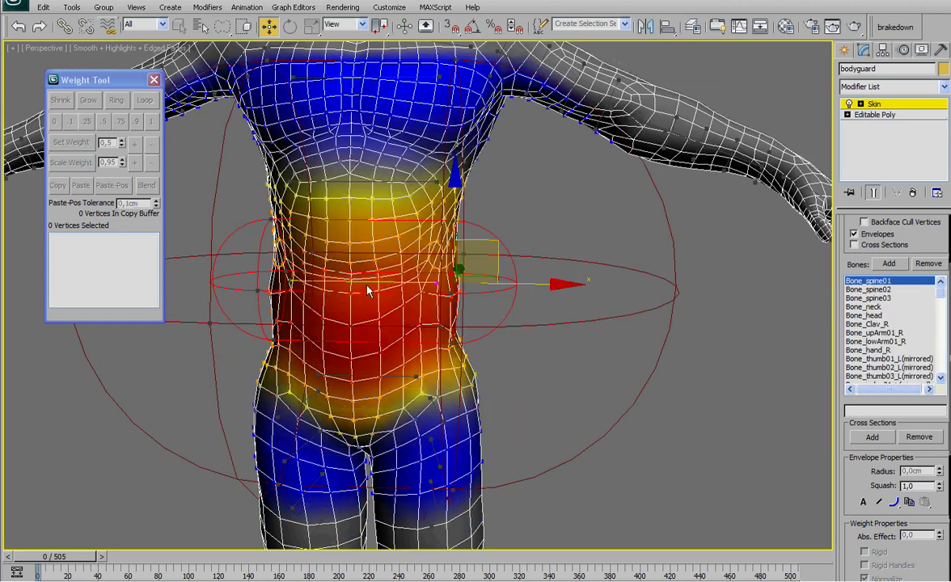
middle_drag(369, 291, 351, 353)
scroll(360, 383, down, 2)
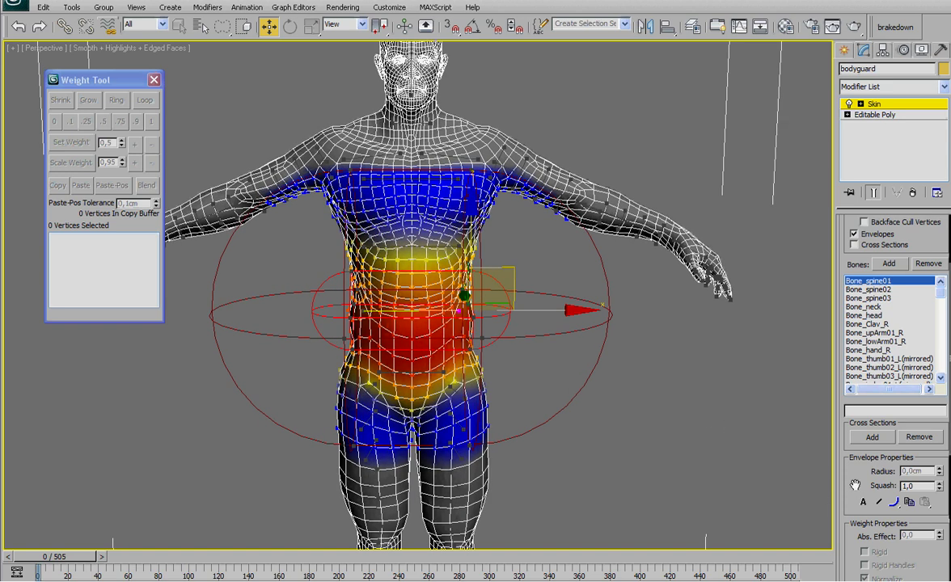
Close the Weight Tool and activate Paint Weights with Paint Blend Weights off, checking the painter options.
scroll(855, 486, down, 3)
click(154, 80)
alt+middle_drag(372, 225, 375, 195)
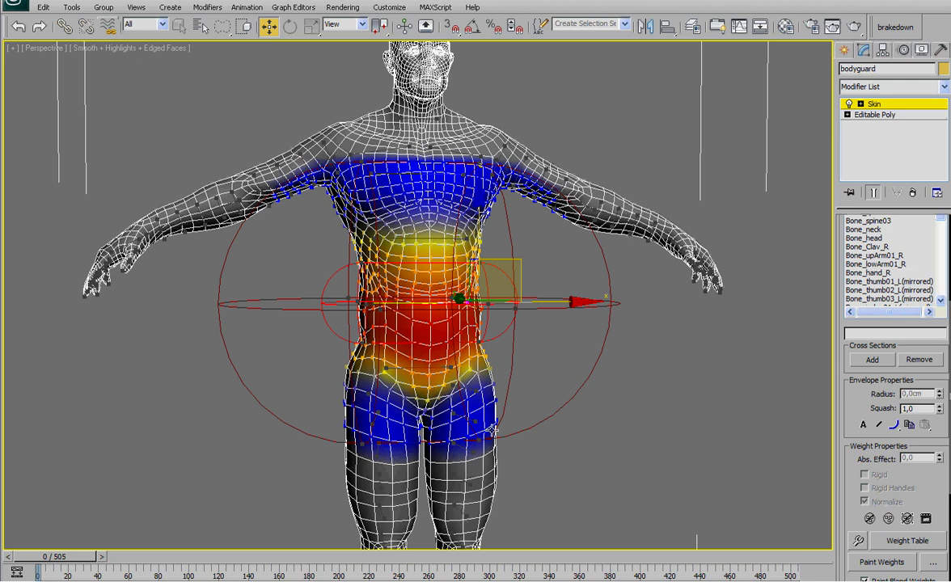
scroll(864, 488, down, 5)
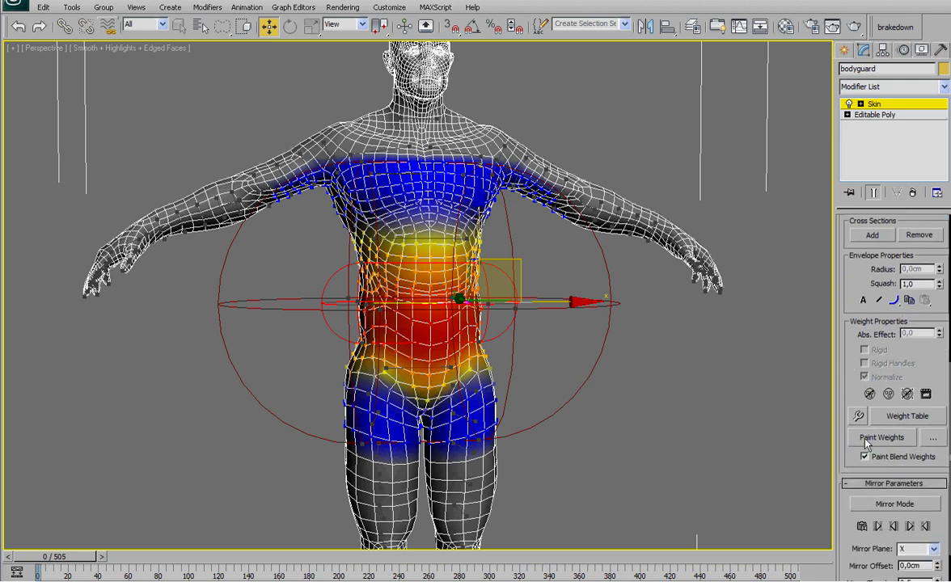
mouse_move(633, 388)
alt+middle_down()
mouse_move(570, 404)
mouse_move(560, 355)
alt+middle_up()
click(933, 438)
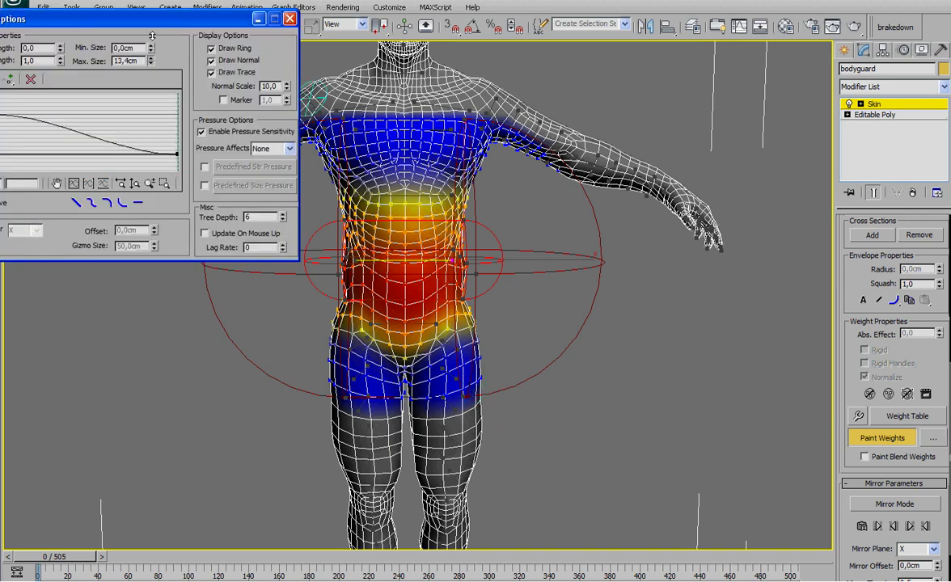
click(290, 18)
Paint away Bone_spine01's influence from both thighs and the undersides of both upper arms.
scroll(410, 220, up, 5)
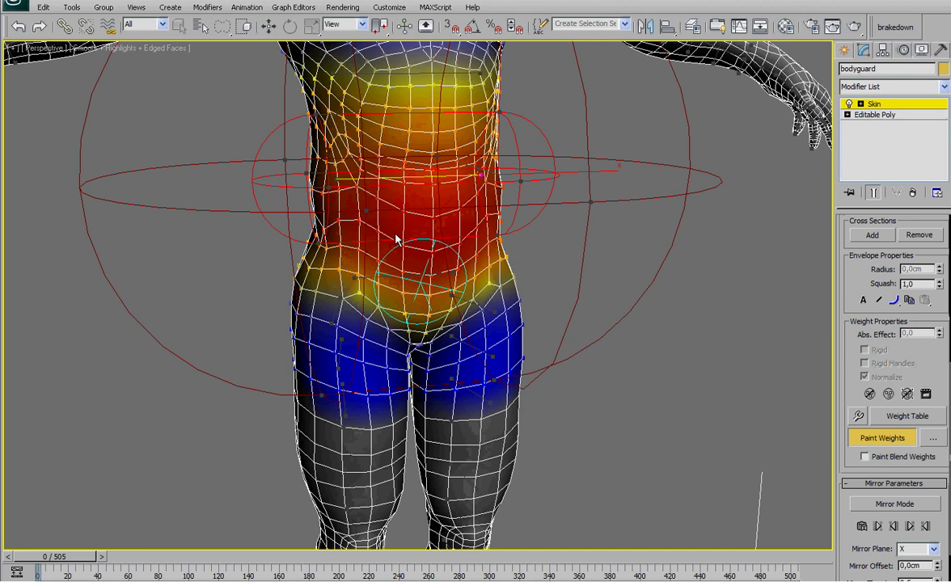
mouse_move(376, 360)
mouse_down()
mouse_move(317, 373)
mouse_move(348, 356)
mouse_move(445, 372)
mouse_move(514, 340)
mouse_move(274, 324)
mouse_up()
alt+middle_drag(274, 325, 557, 340)
mouse_move(556, 340)
alt+mouse_down()
mouse_move(355, 340)
mouse_move(509, 327)
mouse_move(362, 312)
alt+mouse_up()
mouse_move(362, 312)
alt+middle_down()
mouse_move(403, 315)
mouse_move(475, 275)
mouse_move(478, 378)
mouse_move(627, 271)
alt+middle_up()
mouse_move(627, 271)
alt+mouse_down()
mouse_move(526, 197)
mouse_move(323, 159)
mouse_move(259, 170)
alt+mouse_up()
alt+middle_drag(484, 201, 545, 256)
alt+drag(544, 256, 321, 282)
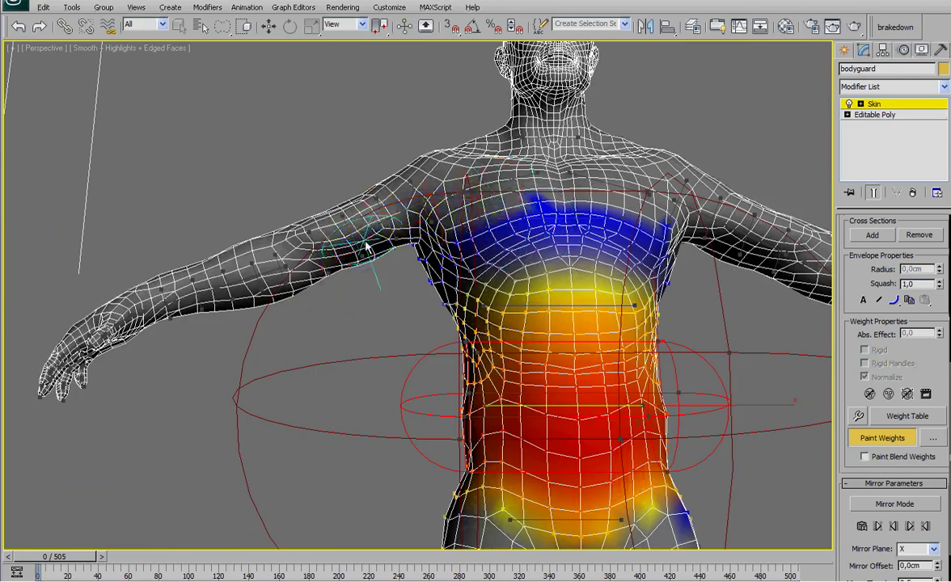
alt+middle_drag(366, 248, 621, 264)
alt+middle_drag(202, 234, 326, 209)
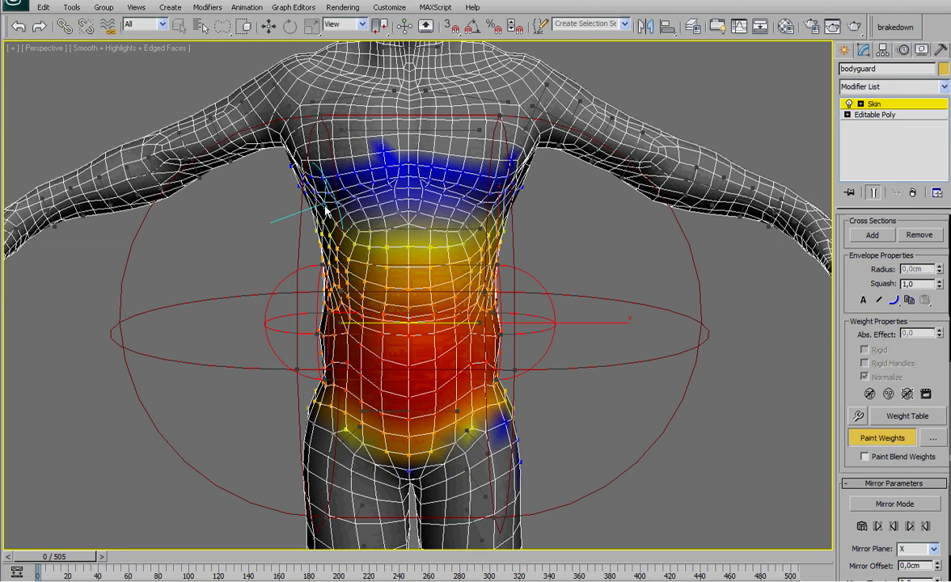
key(w)
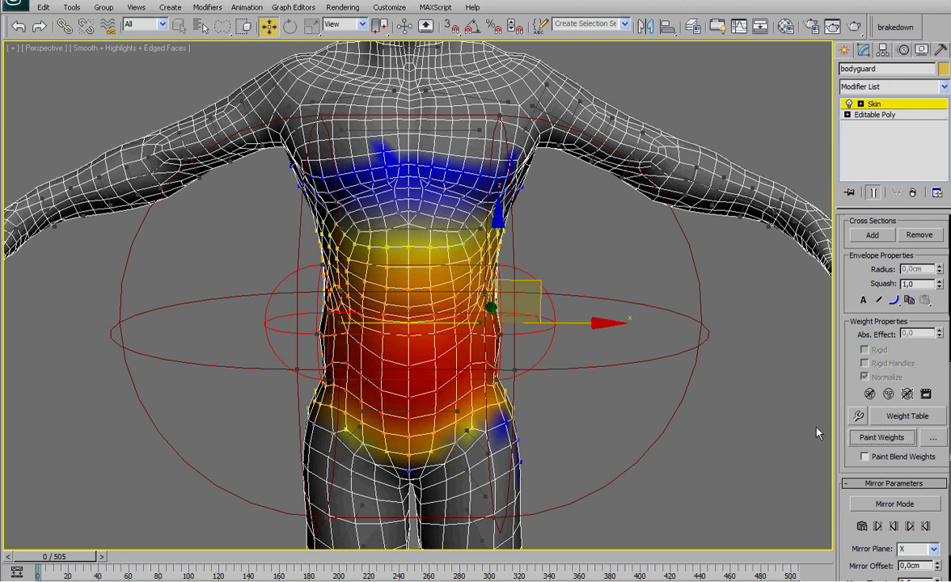
Select the Bone_spine02 envelope and paint away its influence from the lower abdomen and hips with Paint Weights.
alt+middle_drag(817, 436, 603, 382)
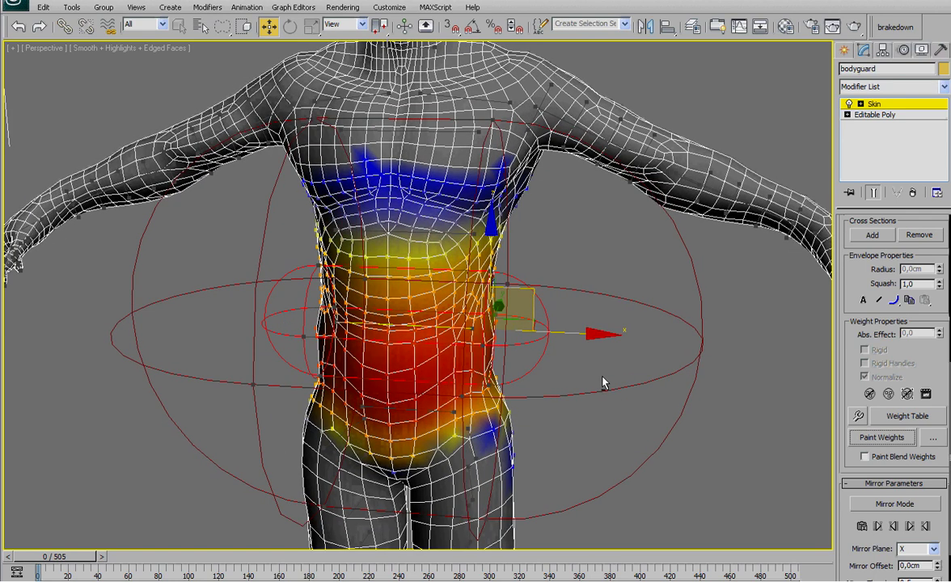
click(415, 232)
alt+middle_drag(416, 233, 443, 271)
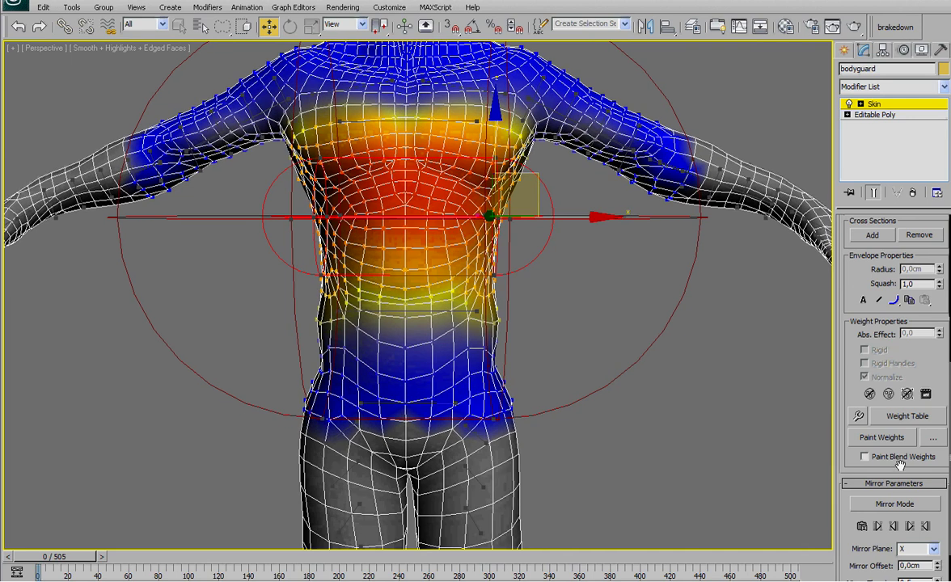
click(886, 441)
drag(503, 395, 339, 397)
alt+drag(420, 406, 441, 398)
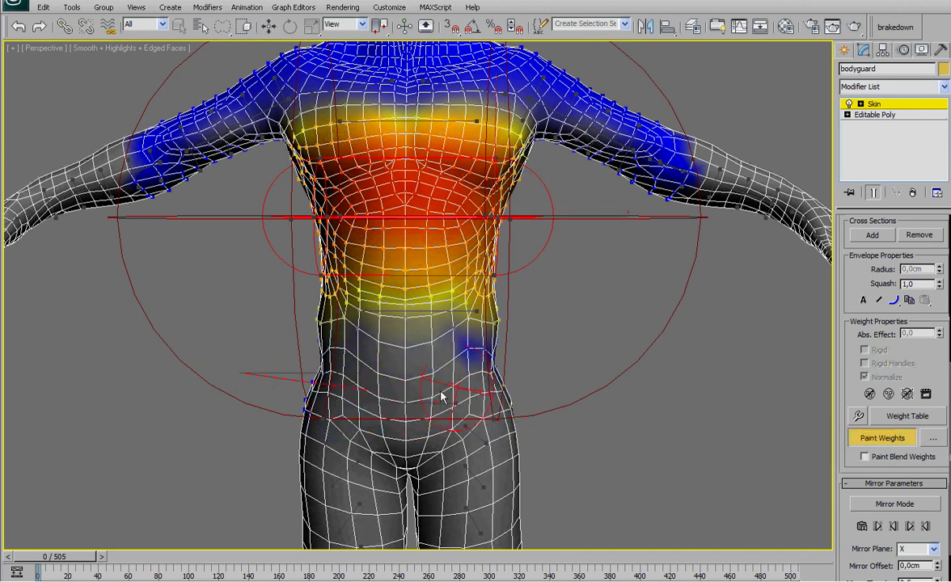
alt+middle_drag(442, 398, 646, 398)
alt+drag(646, 397, 310, 378)
mouse_move(310, 378)
alt+middle_down()
mouse_move(507, 397)
mouse_move(522, 472)
alt+middle_up()
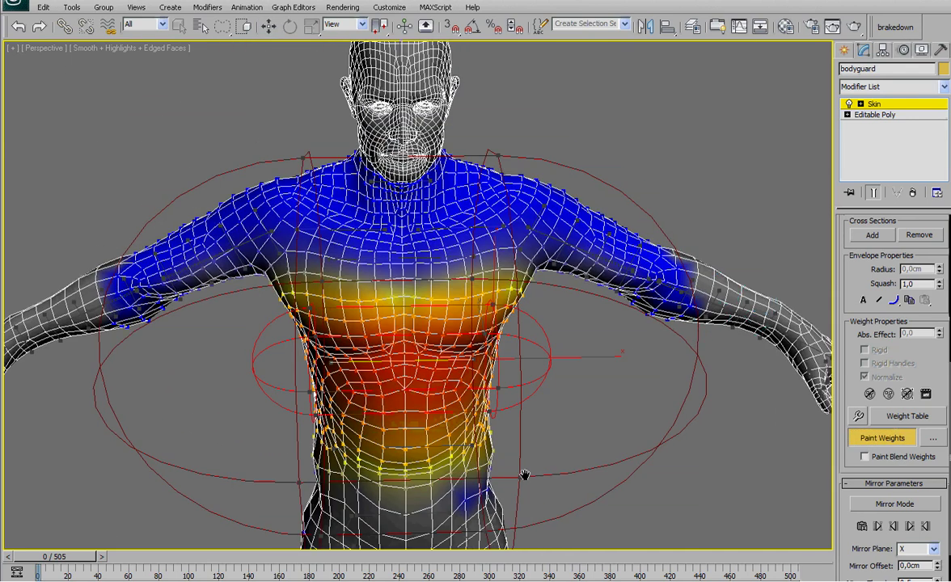
Paint away Bone_spine02's influence from the neck base, shoulders, upper back and both upper arms.
alt+middle_drag(377, 228, 319, 156)
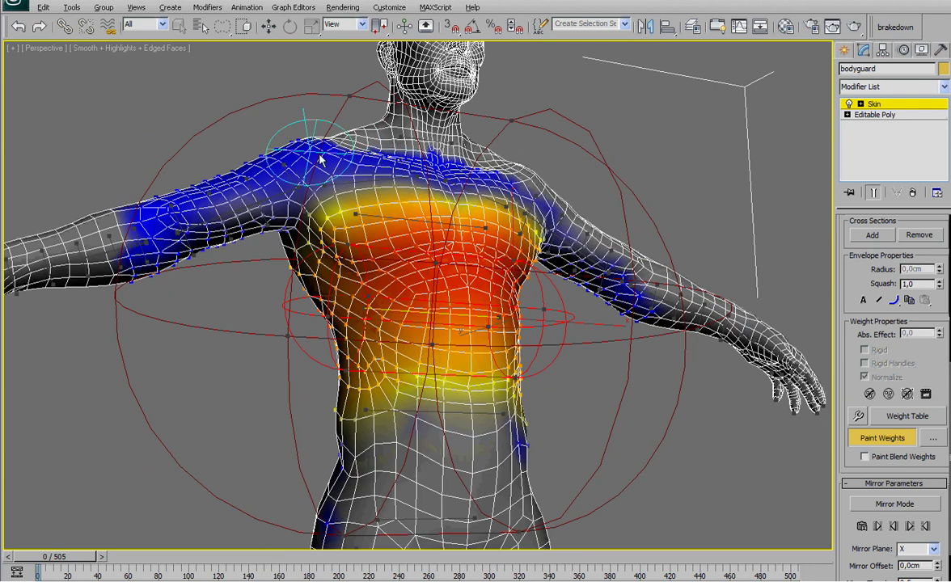
alt+middle_drag(204, 264, 590, 119)
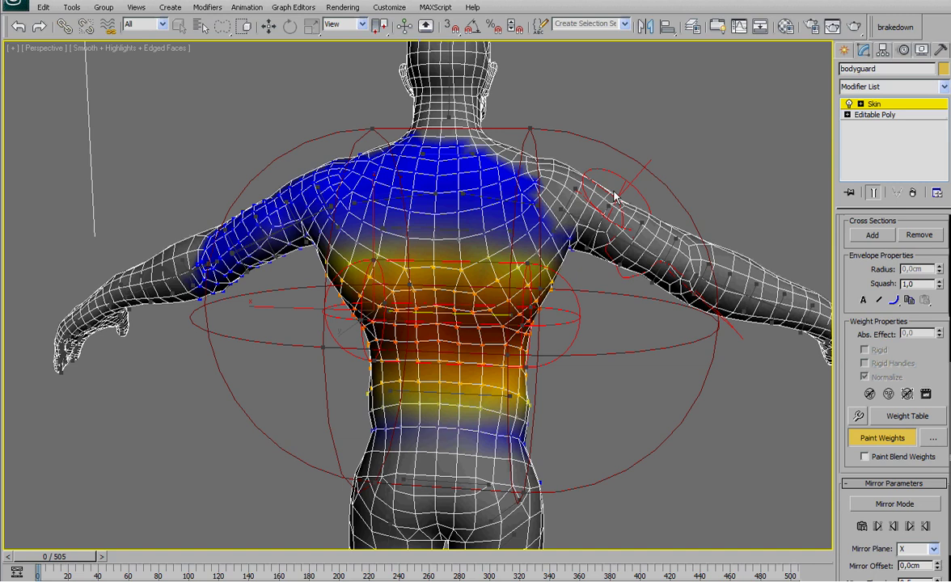
mouse_move(614, 197)
alt+mouse_down()
mouse_move(376, 164)
mouse_move(235, 243)
mouse_move(194, 291)
alt+mouse_up()
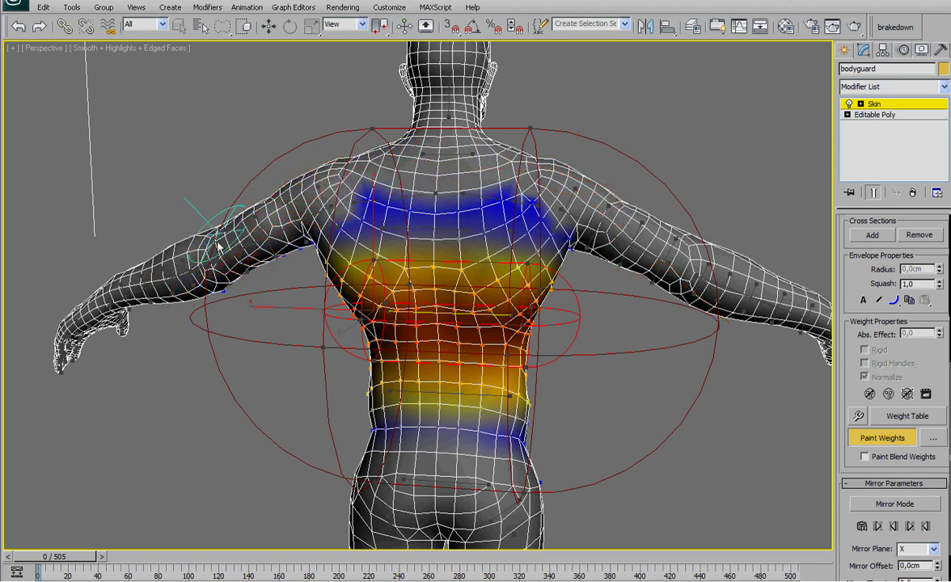
alt+middle_drag(252, 280, 518, 225)
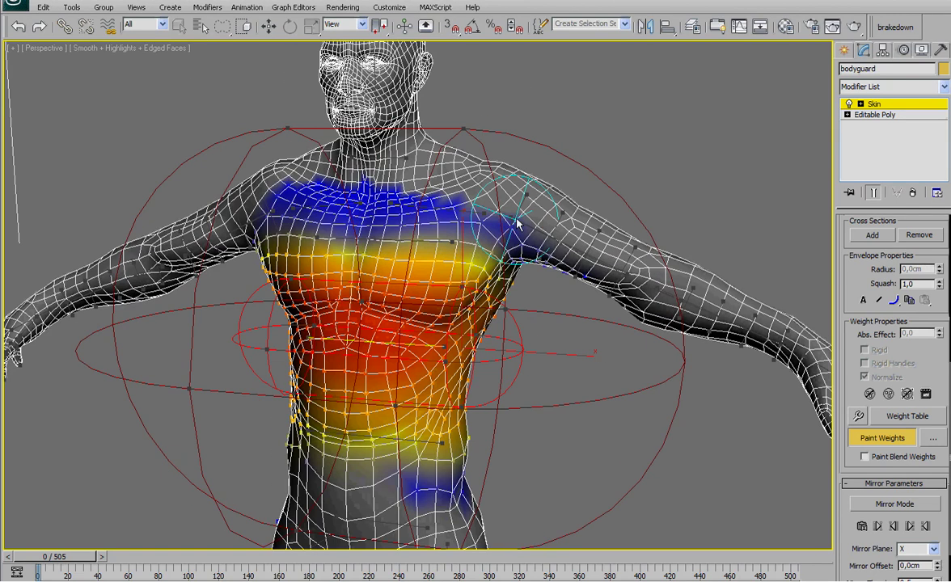
Paint away the remaining Bone_spine02 influence under the left upper arm and on the left side of the waist.
alt+middle_drag(702, 336, 718, 263)
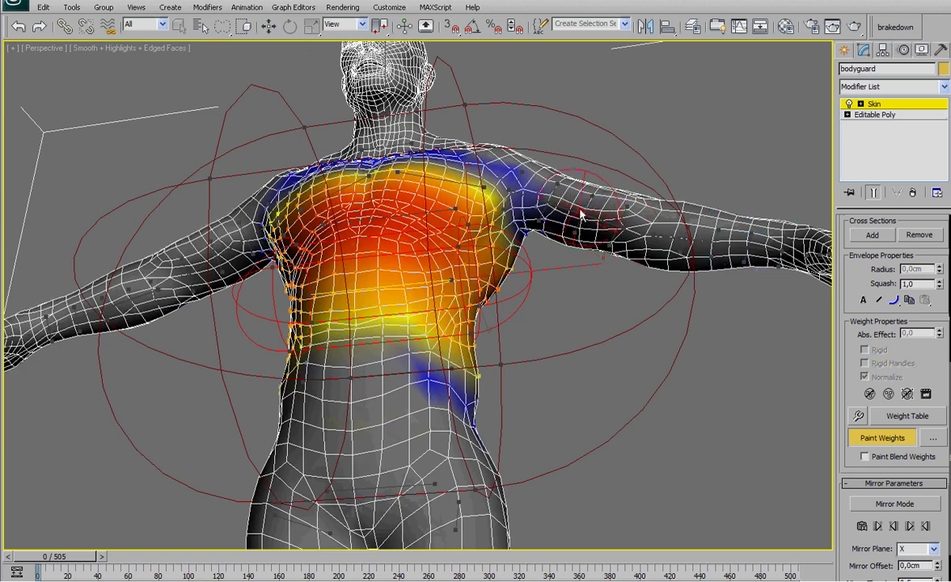
alt+middle_drag(581, 212, 588, 272)
alt+drag(475, 483, 562, 484)
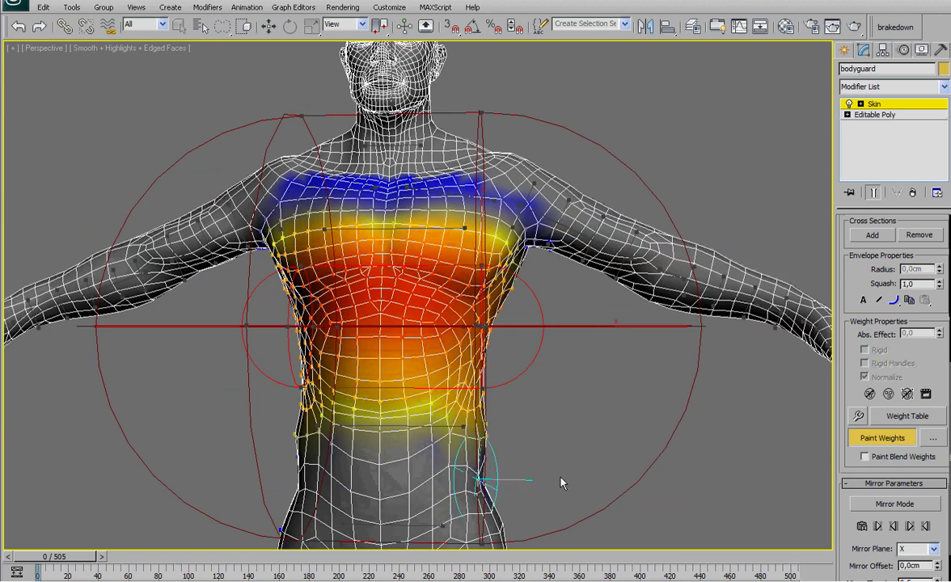
Select the Bone_spine03 envelope and paint away its influence from the face and the front of the left upper arm.
click(881, 439)
alt+middle_drag(415, 314, 441, 288)
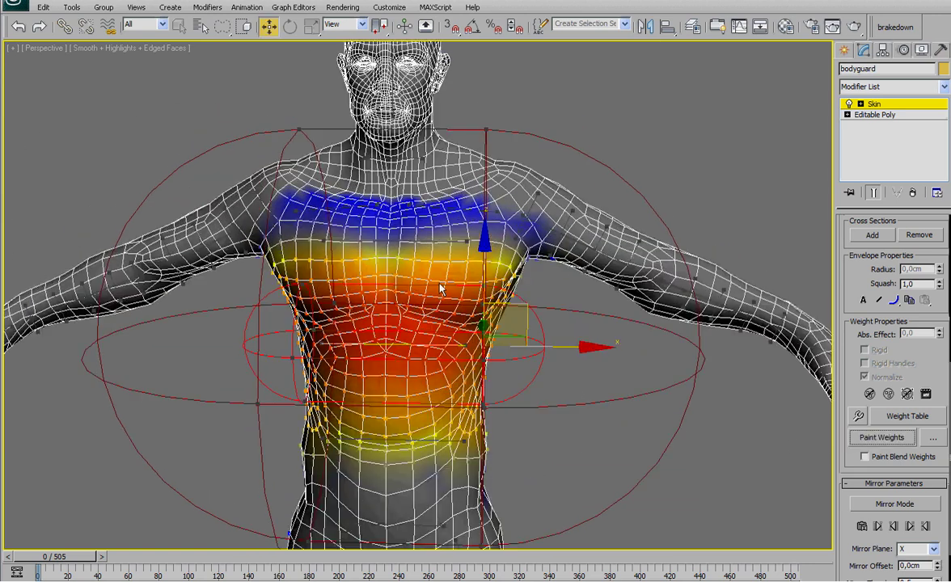
click(406, 249)
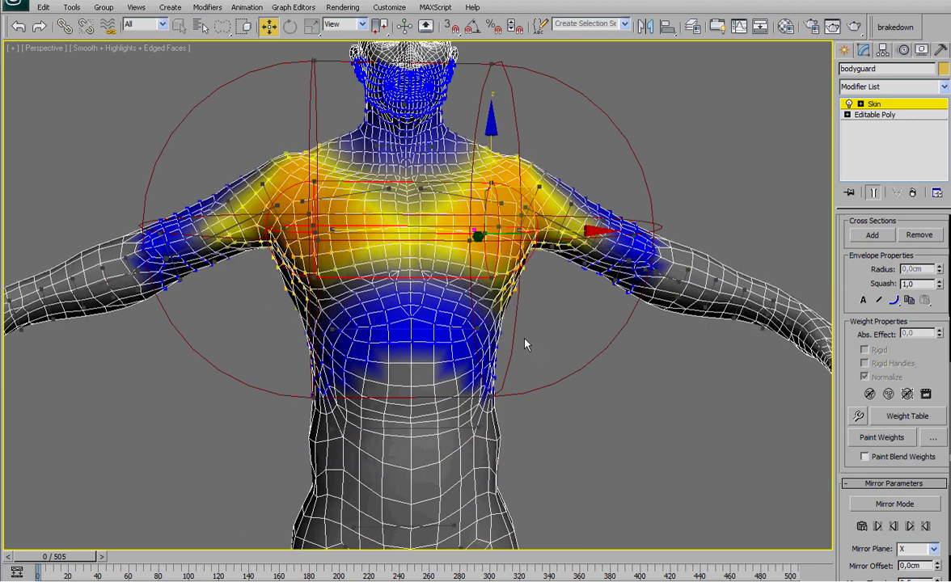
alt+middle_drag(524, 345, 776, 428)
click(866, 437)
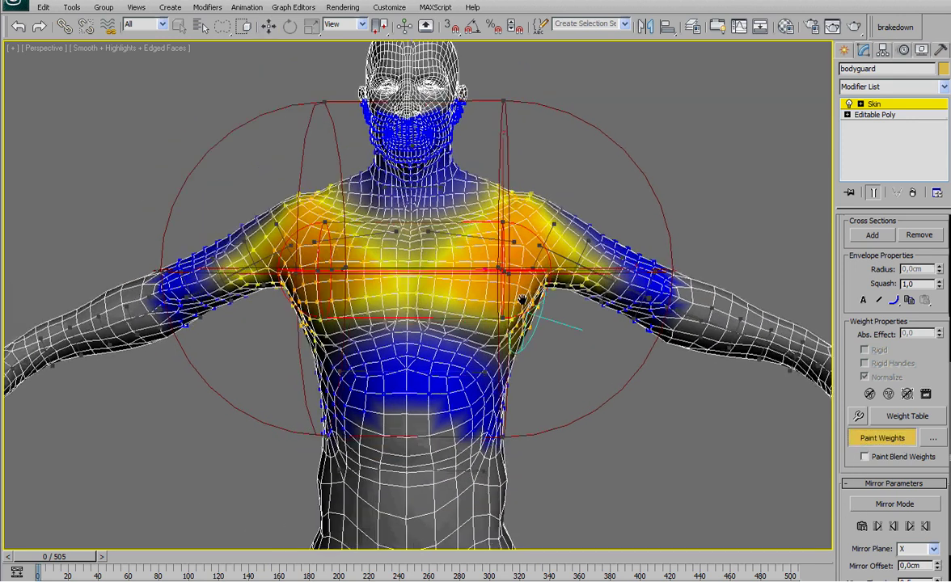
alt+middle_drag(614, 364, 514, 397)
mouse_move(515, 396)
alt+mouse_down()
mouse_move(453, 291)
mouse_move(399, 332)
alt+mouse_up()
alt+middle_drag(510, 296, 550, 372)
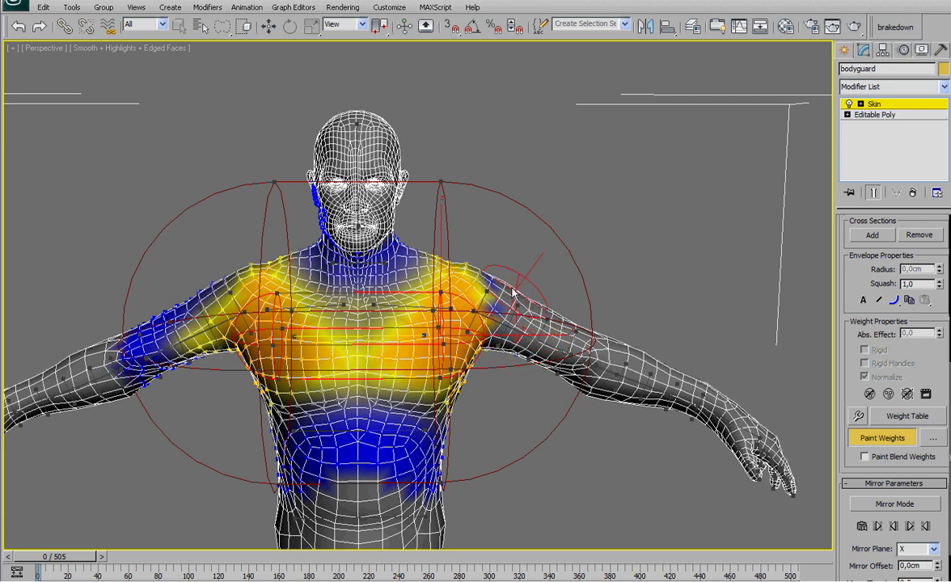
Paint away Bone_spine03's influence from the back and underside of the left upper arm.
alt+middle_drag(510, 364, 396, 385)
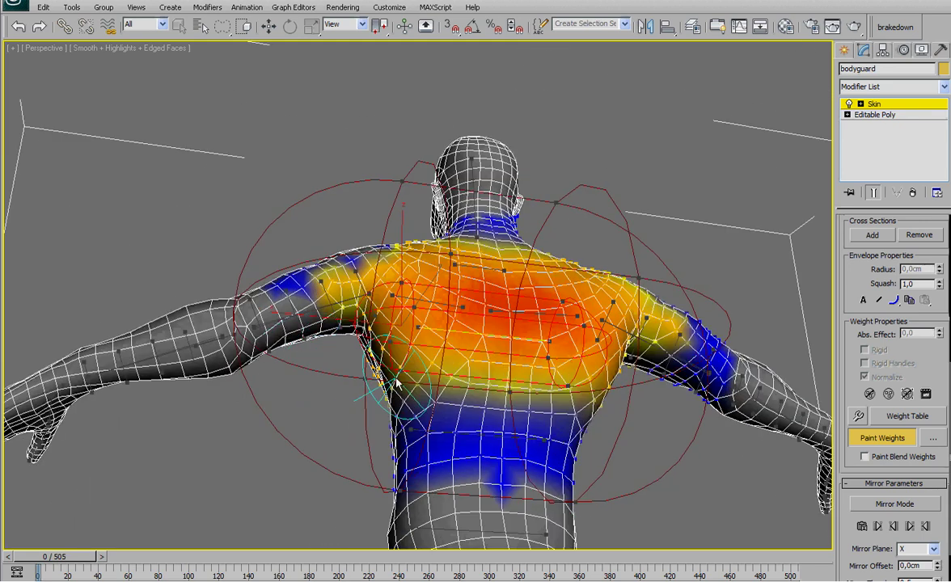
drag(305, 330, 310, 293)
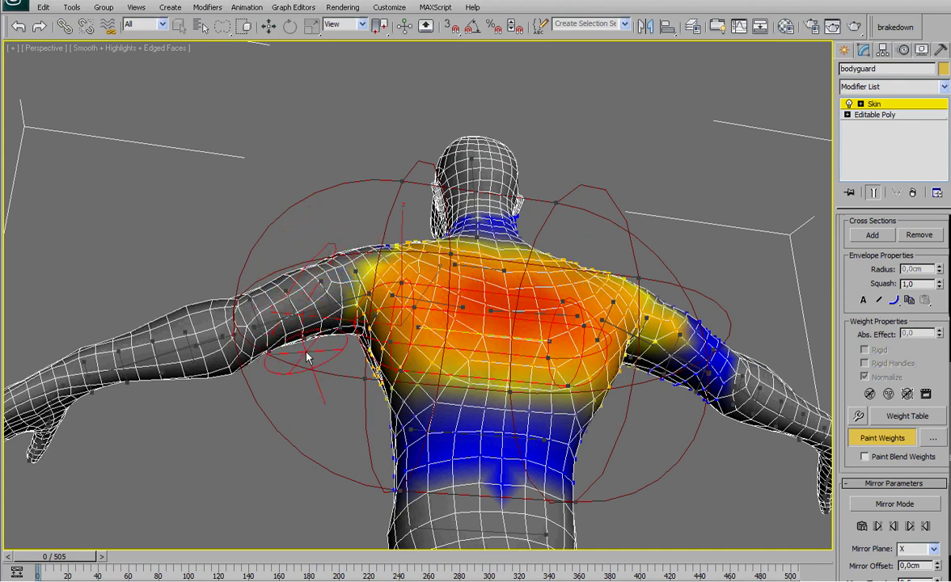
mouse_move(327, 271)
alt+middle_down()
mouse_move(465, 366)
mouse_move(502, 379)
mouse_move(529, 370)
mouse_move(537, 339)
alt+middle_up()
scroll(502, 379, up, 3)
Select the Bone_neck envelope and paint away its influence from the left ear, cheek and jaw.
click(873, 441)
scroll(853, 322, up, 5)
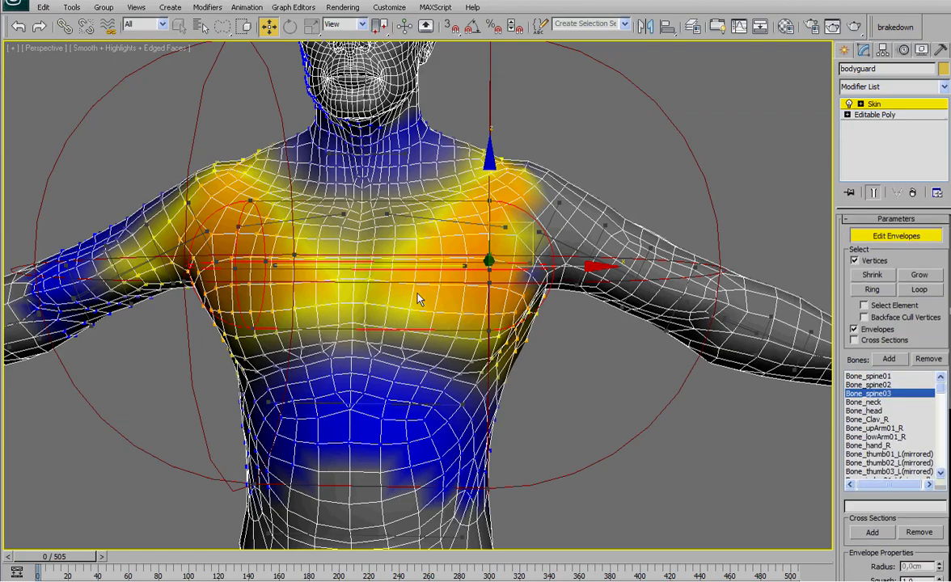
alt+middle_drag(417, 297, 392, 300)
alt+middle_drag(413, 230, 393, 261)
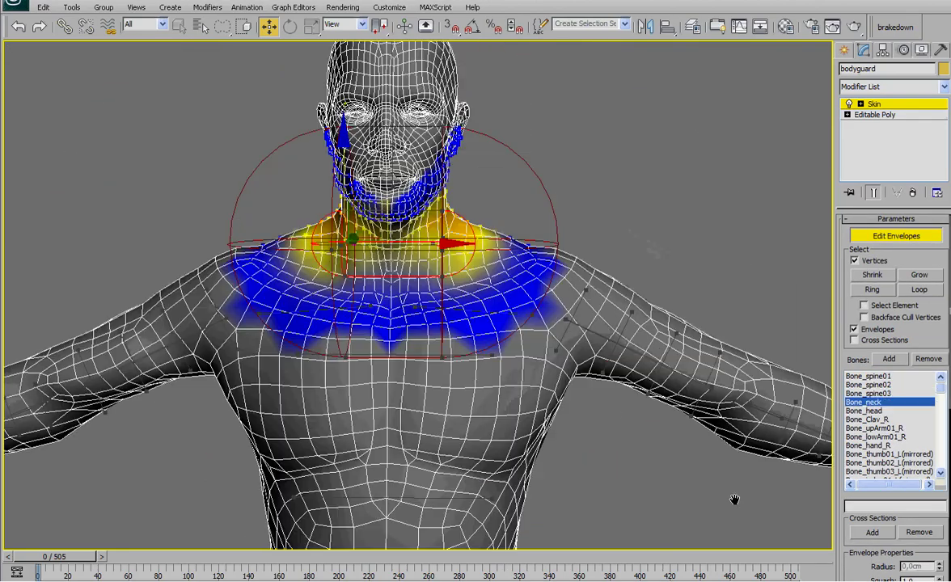
alt+middle_drag(717, 475, 760, 408)
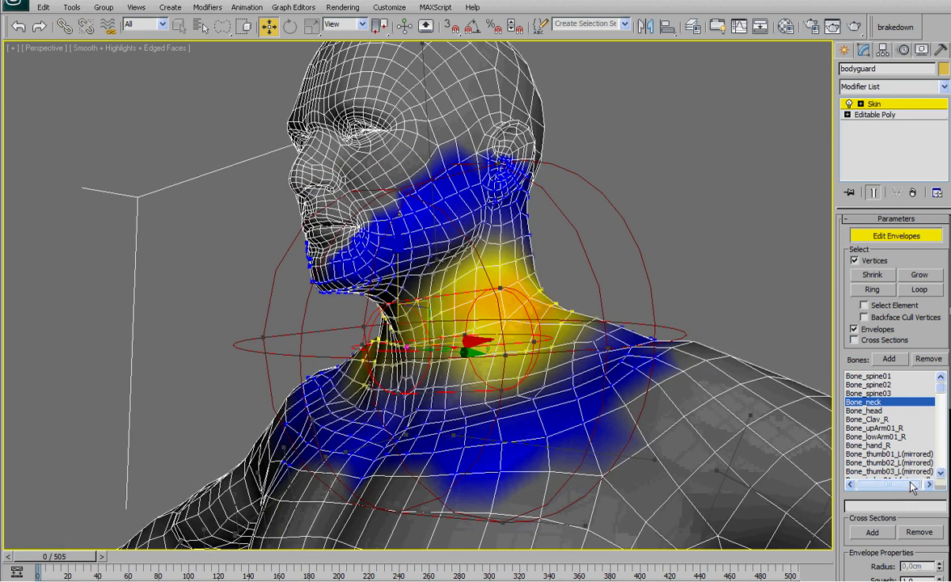
scroll(844, 538, down, 5)
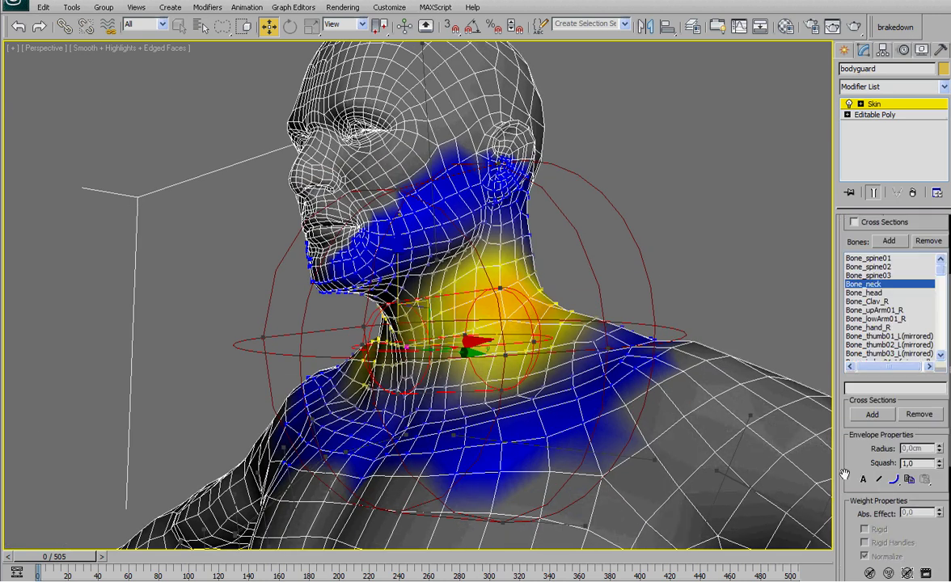
middle_drag(571, 291, 647, 377)
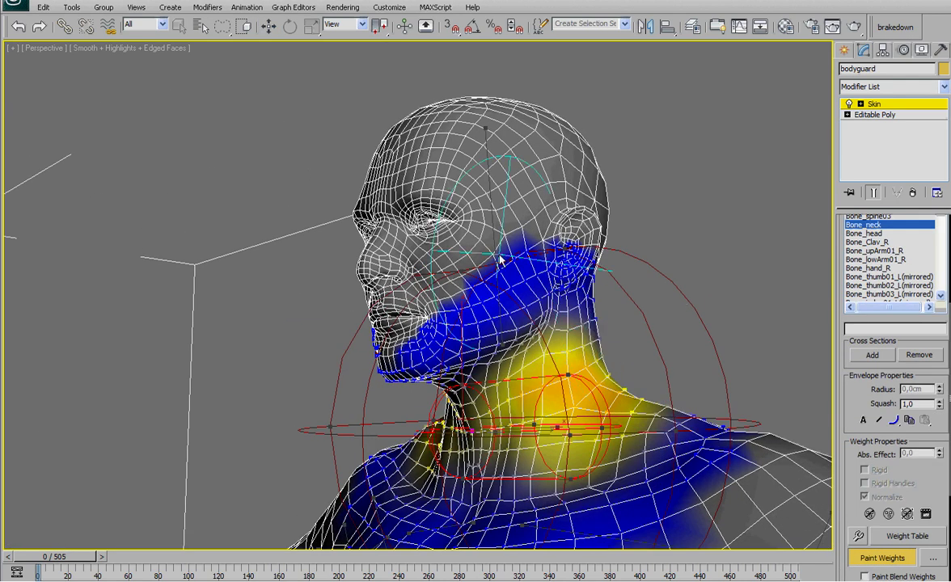
mouse_move(501, 259)
mouse_down()
mouse_move(504, 249)
mouse_move(372, 266)
mouse_up()
alt+middle_drag(372, 263, 520, 356)
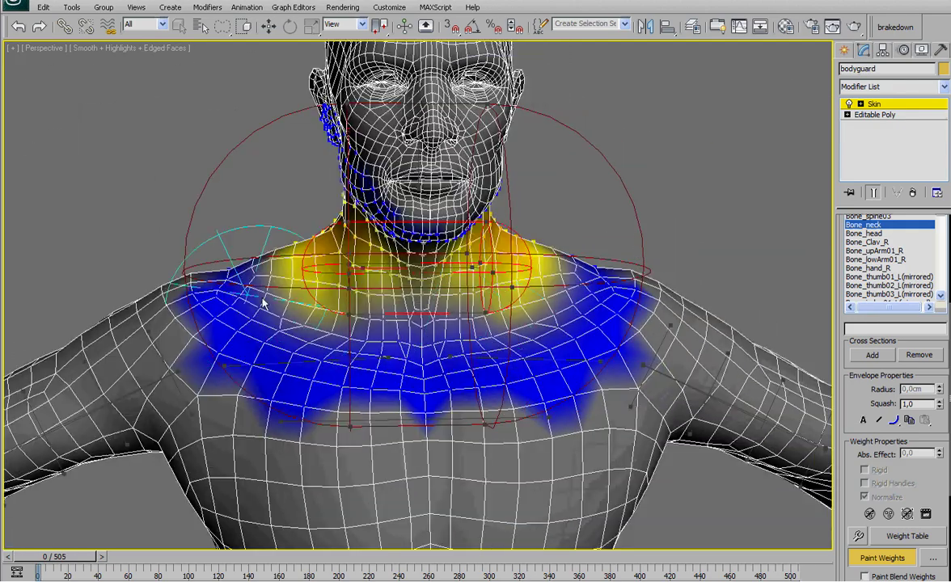
alt+middle_drag(565, 399, 522, 331)
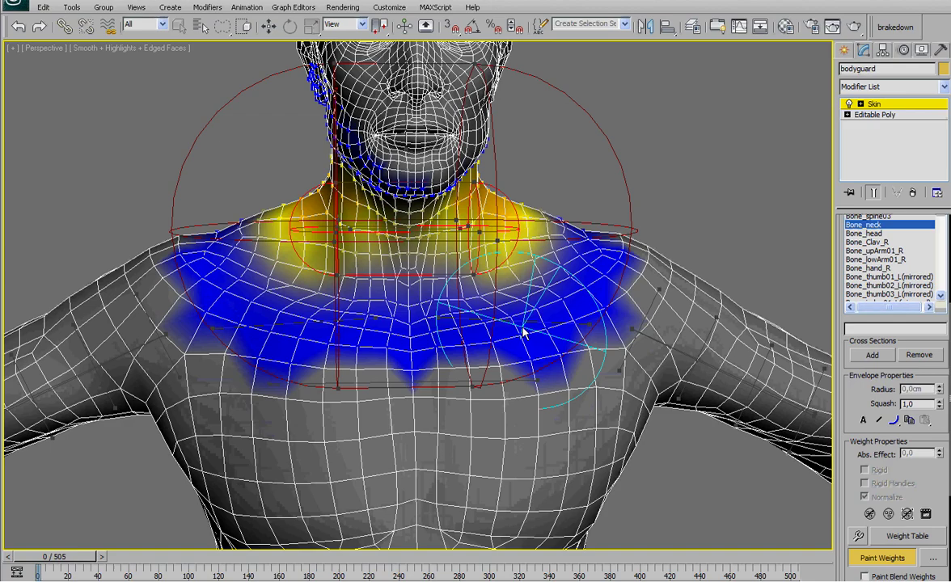
scroll(523, 332, down, 5)
Select Bone_head and paint away its influence from the chest, both shoulders and the upper back.
click(881, 560)
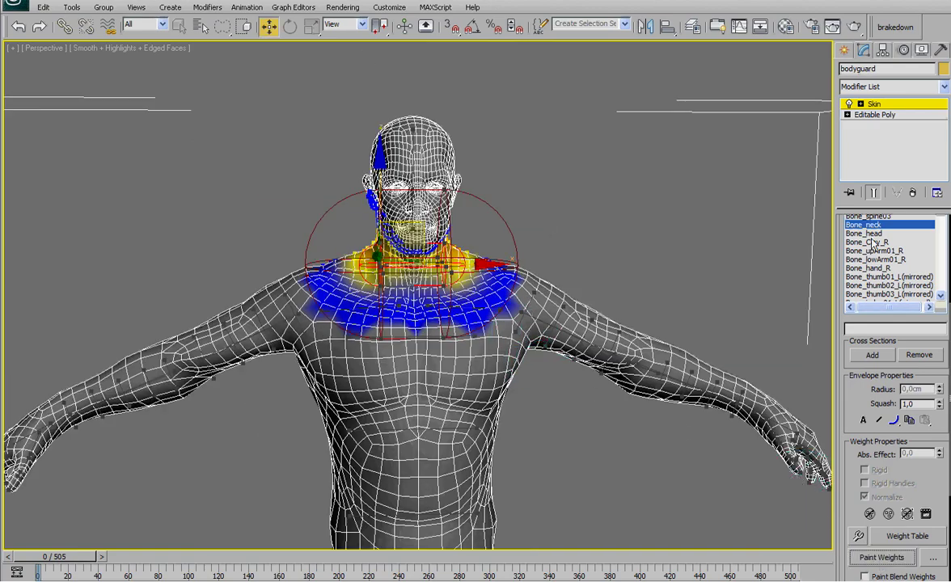
click(871, 234)
mouse_move(582, 260)
middle_down()
mouse_move(607, 315)
mouse_move(522, 305)
mouse_move(607, 344)
middle_up()
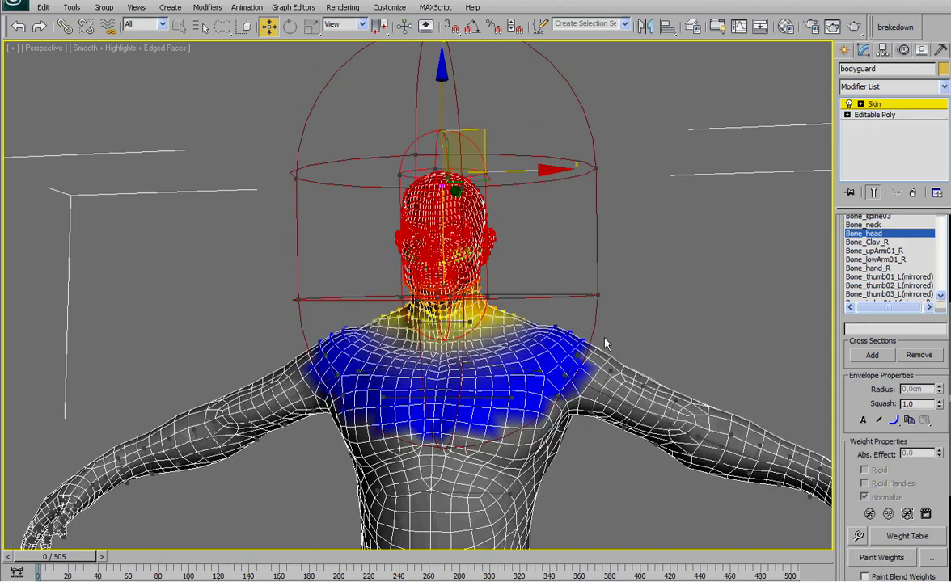
scroll(599, 332, up, 3)
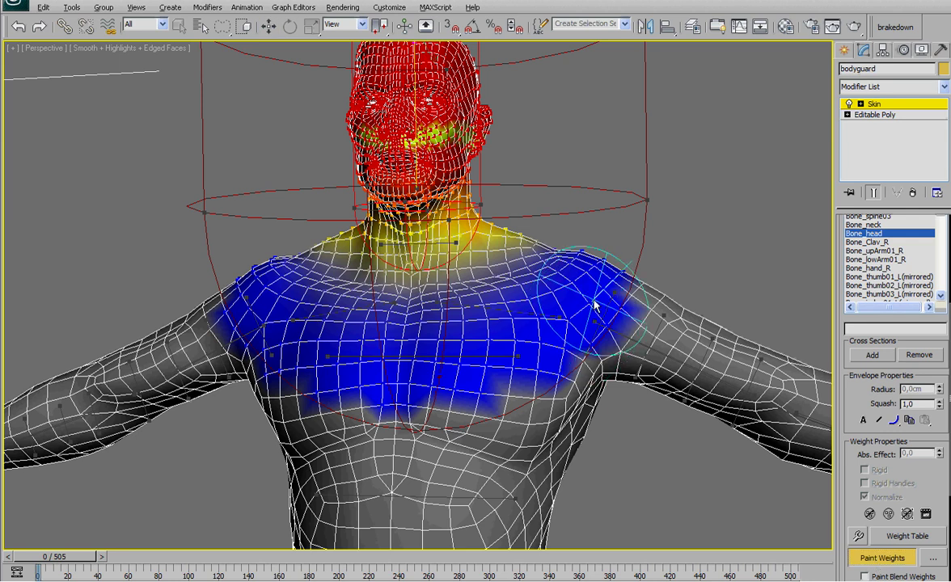
mouse_move(595, 303)
alt+mouse_down()
mouse_move(261, 332)
mouse_move(257, 315)
mouse_move(495, 322)
mouse_move(214, 239)
mouse_move(550, 242)
mouse_move(269, 302)
alt+mouse_up()
mouse_move(270, 301)
alt+middle_down()
mouse_move(410, 333)
mouse_move(534, 313)
alt+middle_up()
mouse_move(534, 312)
alt+mouse_down()
mouse_move(217, 291)
mouse_move(595, 320)
alt+mouse_up()
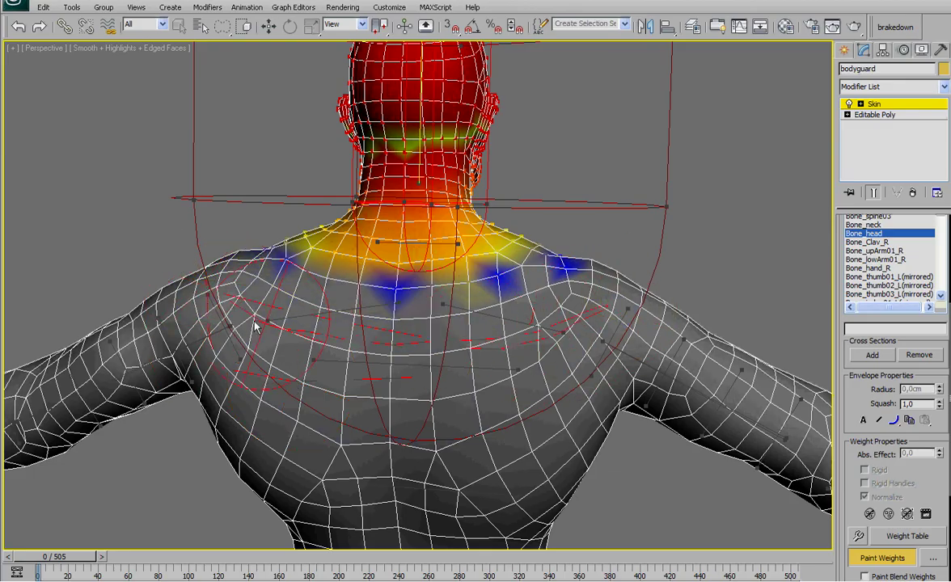
mouse_move(271, 306)
alt+middle_down()
mouse_move(212, 319)
mouse_move(484, 323)
mouse_move(431, 316)
mouse_move(415, 354)
mouse_move(463, 346)
mouse_move(486, 356)
alt+middle_up()
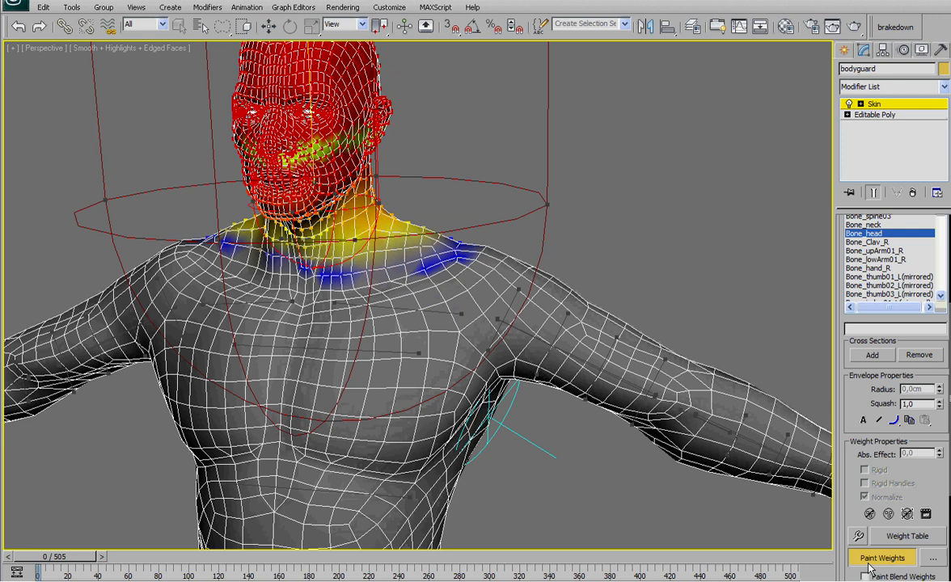
Select the Bone_Clav_L envelope and paint away its influence from the right side of the chest and neck.
click(890, 560)
click(409, 310)
mouse_move(410, 310)
alt+middle_down()
mouse_move(429, 302)
mouse_move(420, 303)
mouse_move(454, 317)
alt+middle_up()
scroll(419, 316, down, 3)
scroll(420, 317, up, 3)
click(876, 565)
mouse_move(314, 370)
mouse_down()
mouse_move(275, 207)
mouse_move(211, 207)
mouse_up()
mouse_move(294, 285)
mouse_down()
mouse_move(305, 276)
mouse_move(314, 202)
mouse_up()
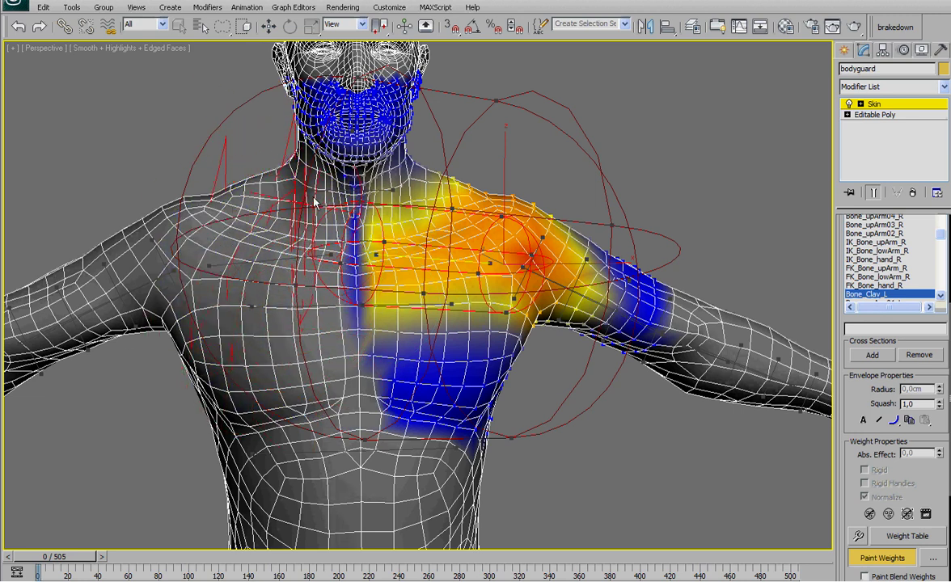
Paint away Bone_Clav_L's influence from the lower face, jaw and chin.
mouse_move(315, 200)
alt+middle_down()
mouse_move(297, 181)
mouse_move(291, 189)
alt+middle_up()
middle_drag(291, 189, 291, 265)
mouse_move(276, 193)
mouse_down()
mouse_move(398, 218)
mouse_move(327, 231)
mouse_up()
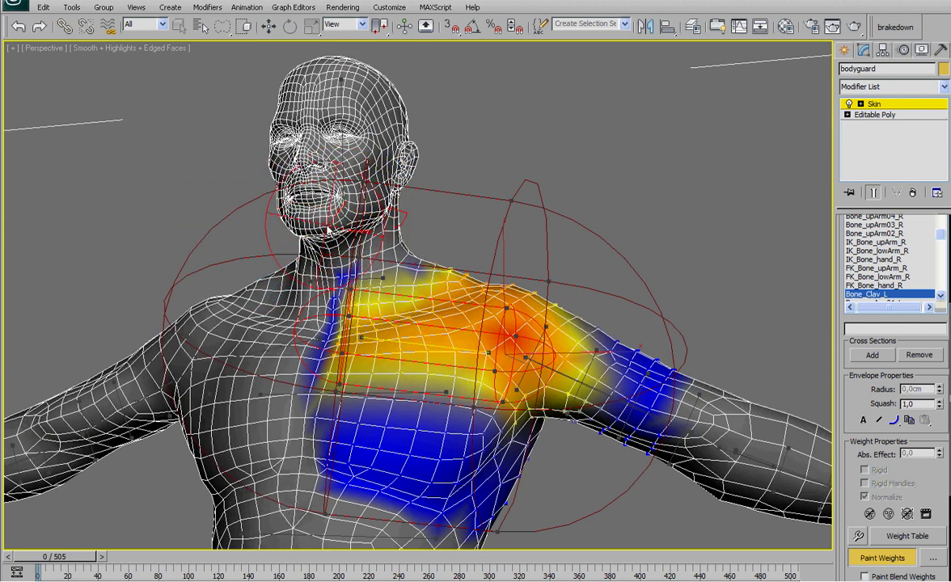
Paint away Bone_Clav_L's influence from the right half of the back, the lower shoulder blade area and the back of the left upper arm.
alt+middle_drag(386, 150, 275, 198)
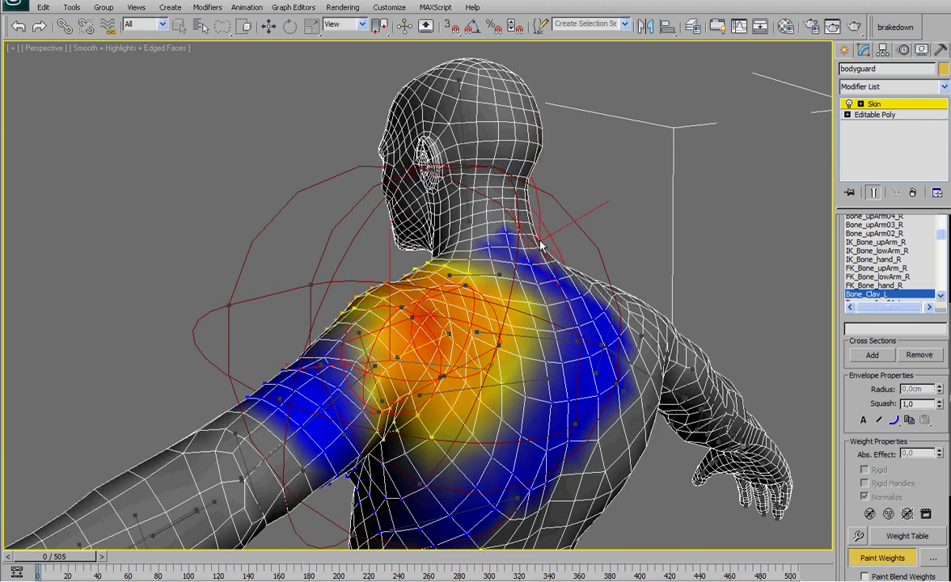
alt+middle_drag(608, 371, 541, 228)
drag(541, 227, 543, 330)
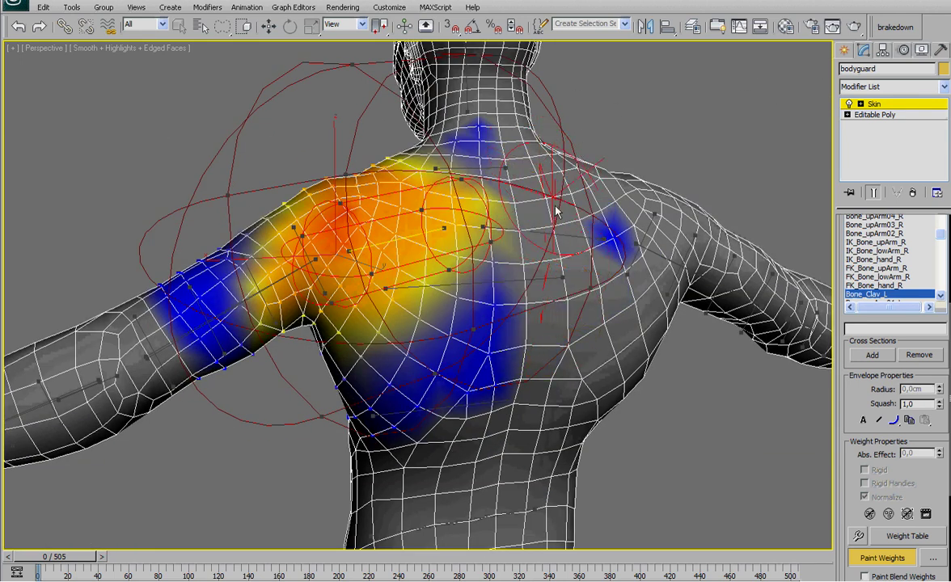
mouse_move(555, 212)
mouse_down()
mouse_move(473, 356)
mouse_move(495, 347)
mouse_move(397, 431)
mouse_move(218, 313)
mouse_move(227, 336)
mouse_move(227, 255)
mouse_up()
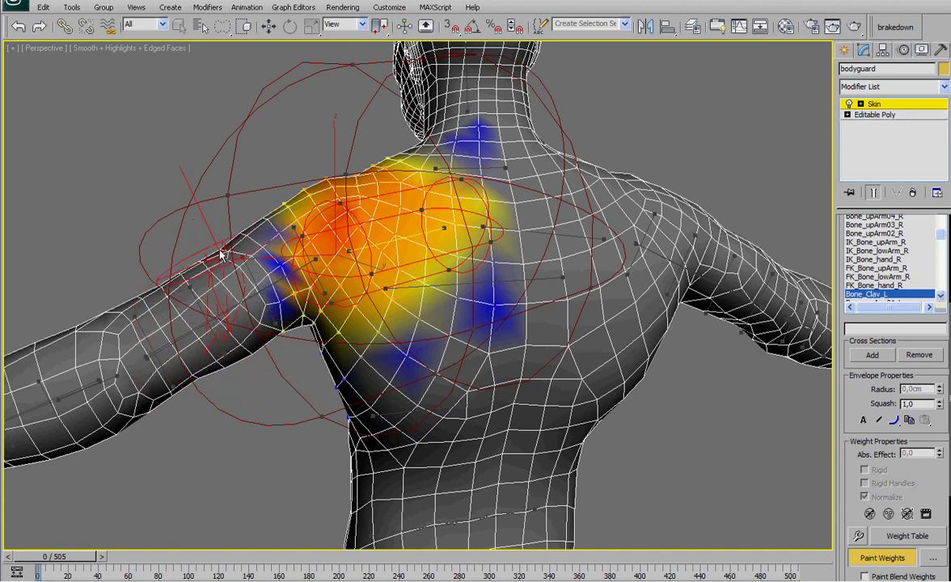
Paint away Bone_Clav_L's influence from the front and underside of the left upper arm.
mouse_move(227, 255)
alt+middle_down()
mouse_move(406, 303)
mouse_move(633, 314)
alt+middle_up()
drag(632, 315, 674, 350)
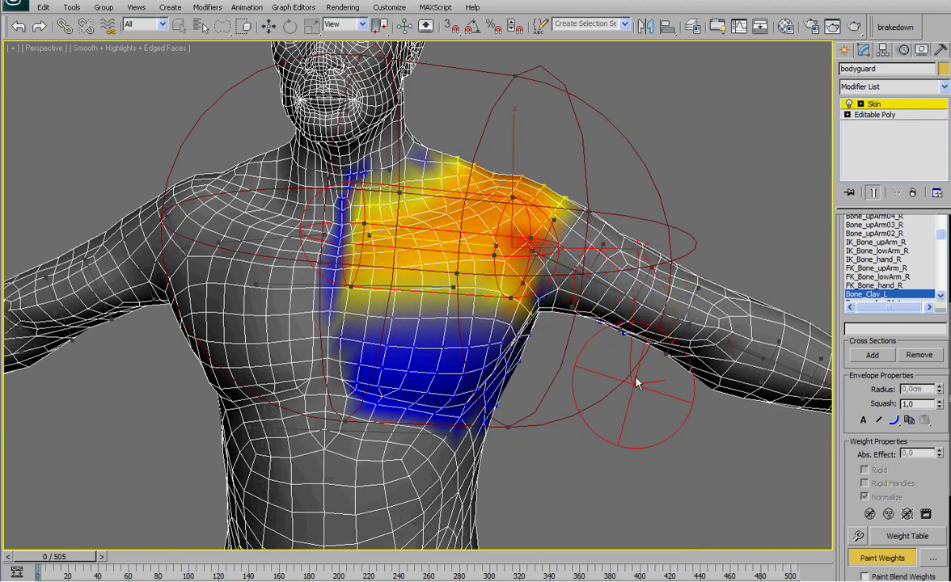
alt+middle_drag(637, 383, 623, 414)
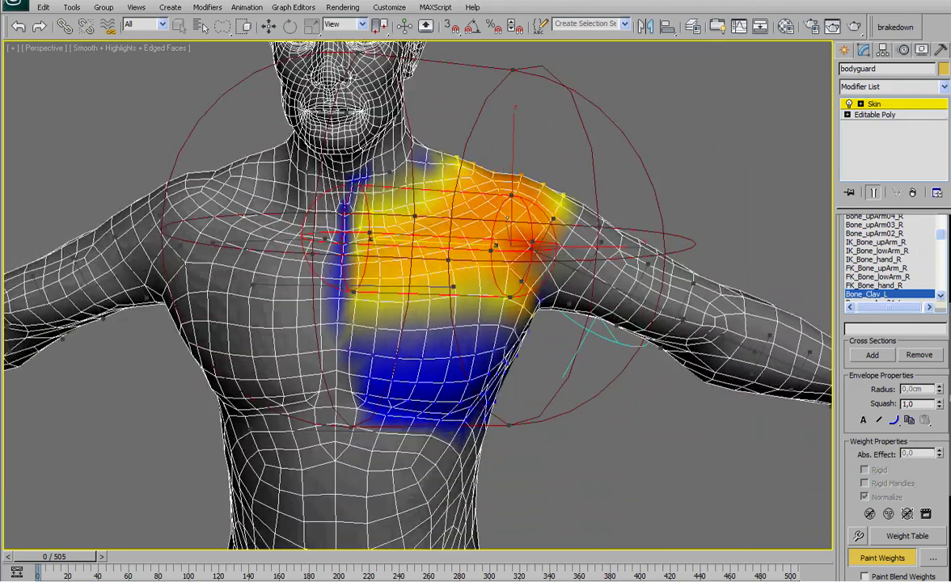
Select the Bone_Clav_R envelope and paint away its influence from the left half of the chest, neck and lower face.
click(893, 560)
alt+middle_drag(489, 318, 578, 362)
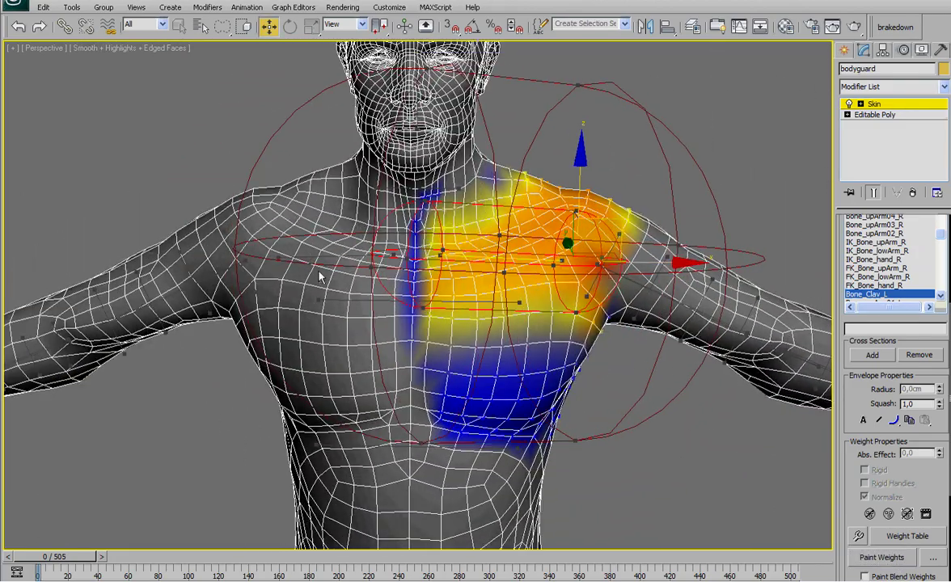
click(279, 258)
alt+middle_drag(532, 396, 525, 395)
click(870, 557)
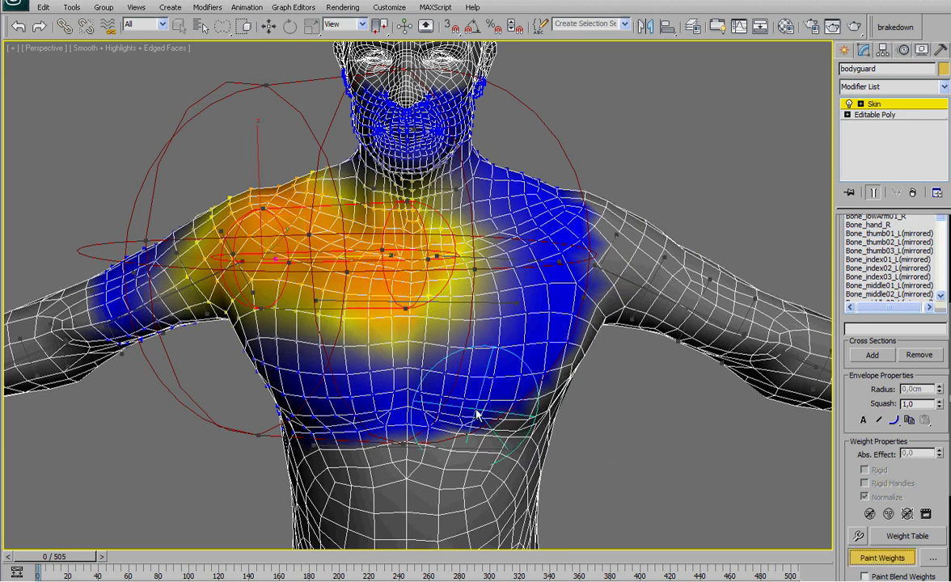
mouse_move(425, 439)
mouse_down()
mouse_move(439, 259)
mouse_move(432, 371)
mouse_move(432, 102)
mouse_move(498, 267)
mouse_move(533, 414)
mouse_up()
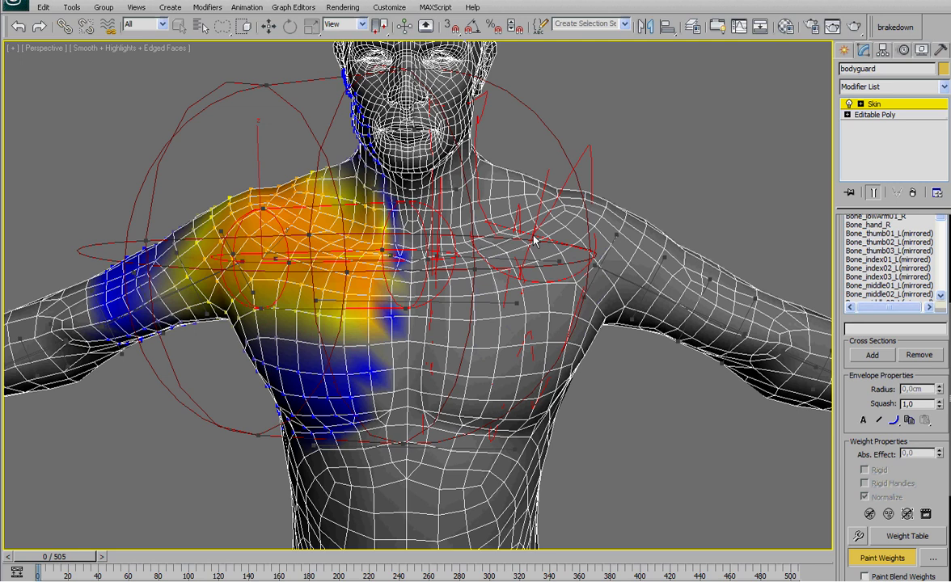
drag(533, 241, 485, 251)
drag(404, 320, 380, 190)
Paint away Bone_Clav_R's influence from the right cheek and jaw and the back of the neck.
alt+middle_drag(348, 122, 485, 136)
drag(396, 121, 453, 95)
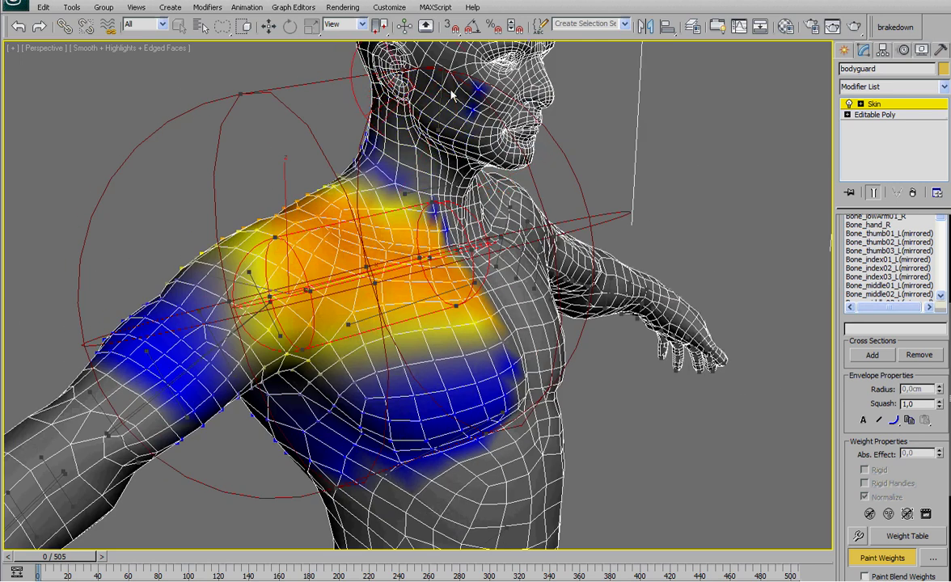
mouse_move(421, 101)
alt+middle_down()
mouse_move(465, 121)
mouse_move(550, 125)
alt+middle_up()
mouse_move(429, 122)
mouse_down()
mouse_move(401, 129)
mouse_move(348, 244)
mouse_up()
alt+middle_drag(348, 244, 397, 234)
mouse_move(356, 194)
mouse_down()
mouse_move(384, 456)
mouse_move(309, 184)
mouse_move(337, 293)
mouse_move(435, 421)
mouse_move(433, 198)
mouse_up()
mouse_move(409, 251)
alt+middle_down()
mouse_move(482, 311)
mouse_move(542, 340)
mouse_move(489, 397)
alt+middle_up()
click(882, 558)
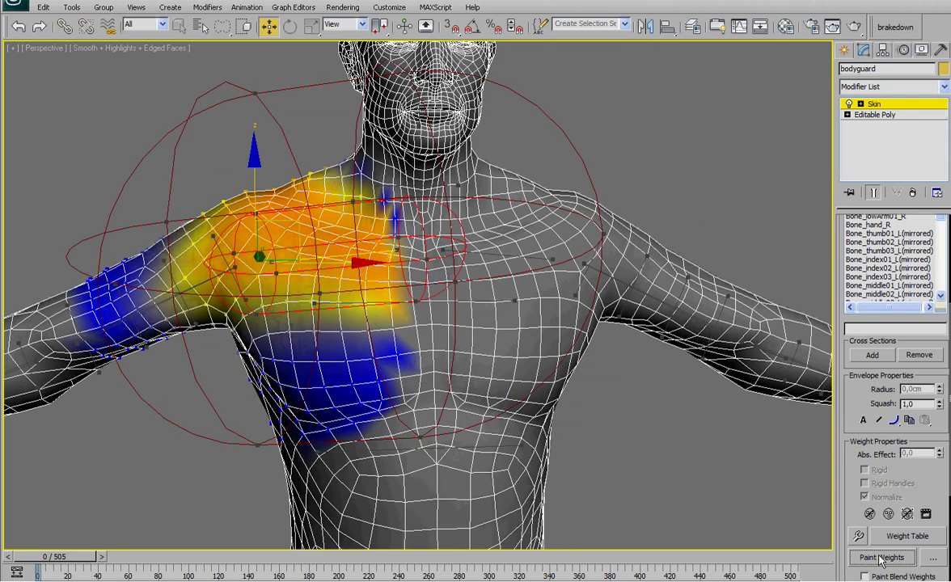
Turn on Paint Blend Weights, select the lower spine bone's envelope and smooth its influence across the front and side of the hips.
middle_drag(486, 491, 478, 325)
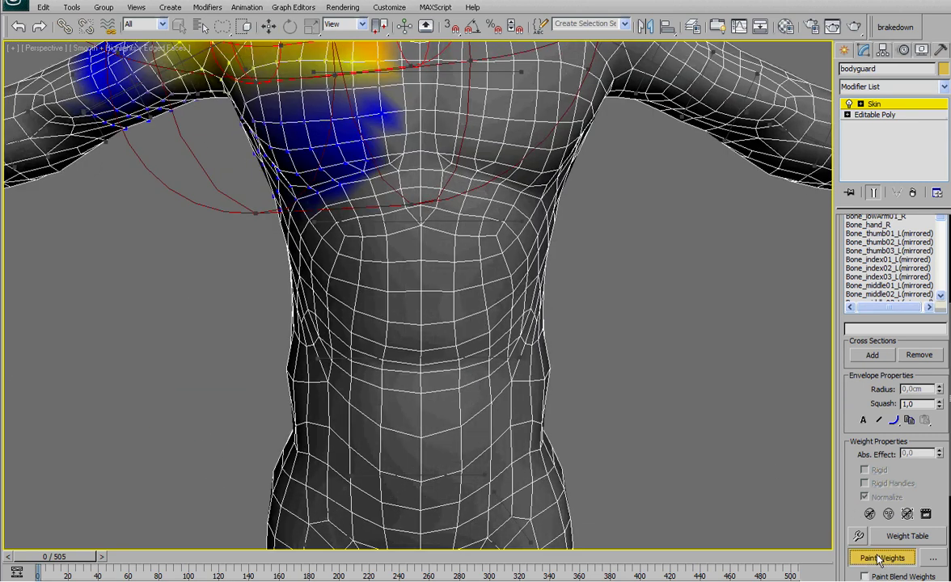
alt+middle_drag(440, 429, 761, 525)
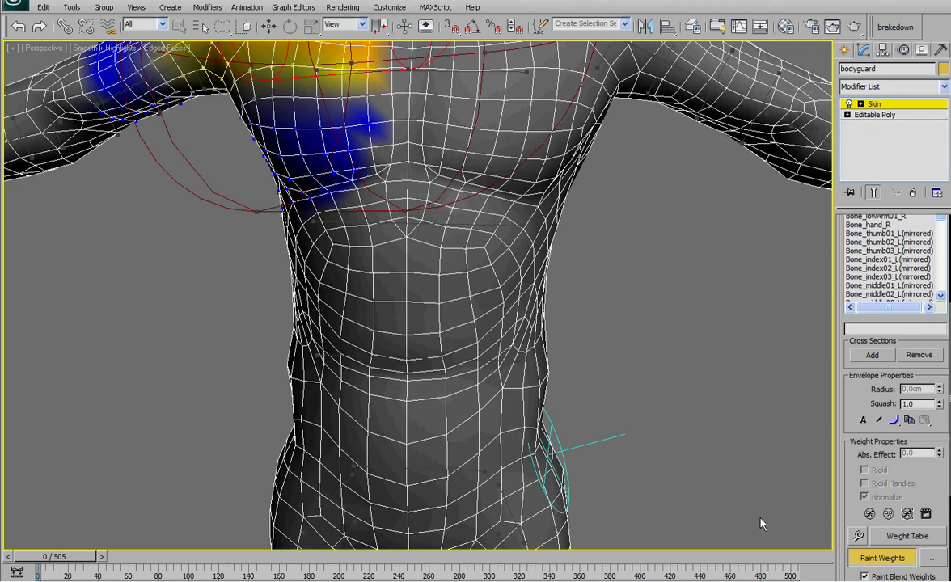
click(856, 561)
middle_drag(584, 425, 521, 334)
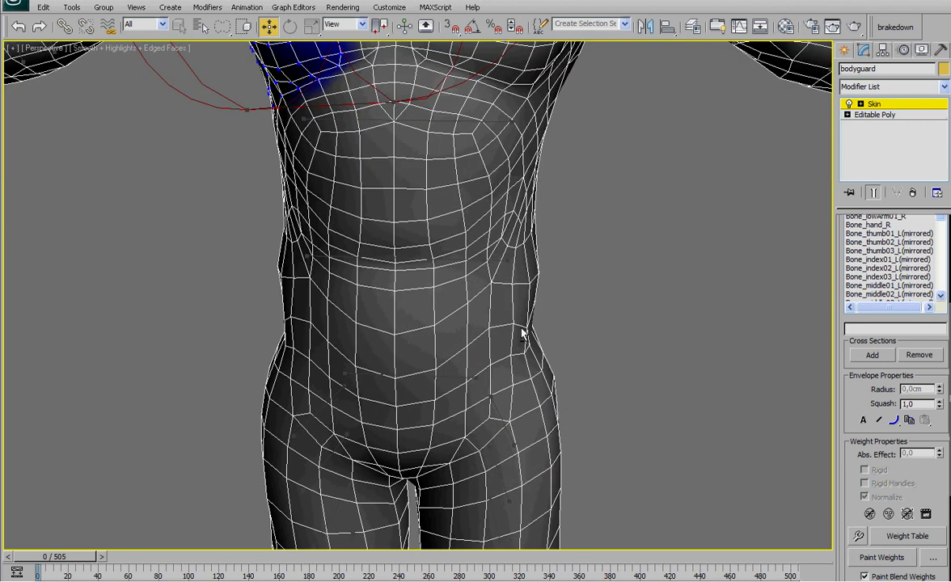
click(413, 270)
scroll(413, 275, down, 3)
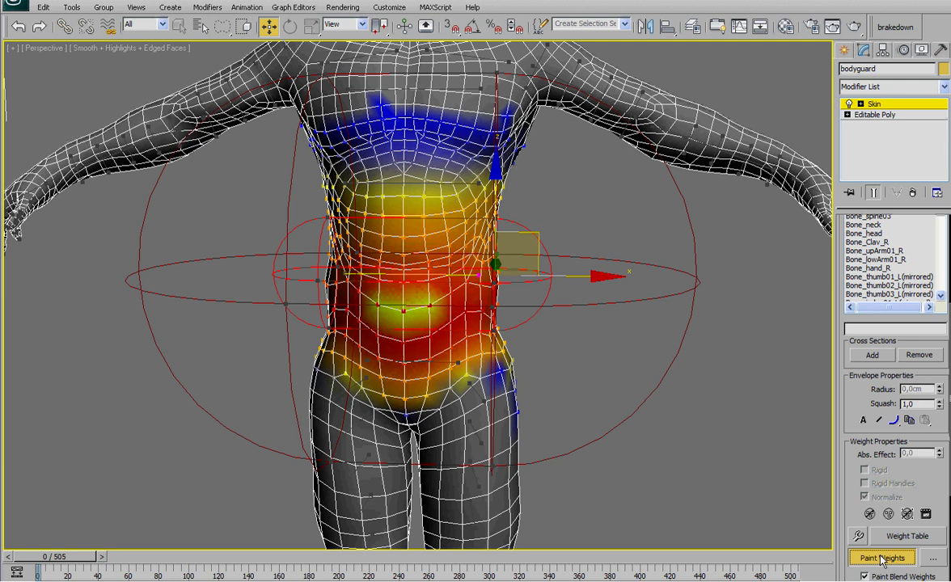
mouse_move(458, 411)
mouse_down()
mouse_move(472, 404)
mouse_move(433, 421)
mouse_up()
alt+middle_drag(443, 363, 485, 377)
drag(469, 388, 374, 392)
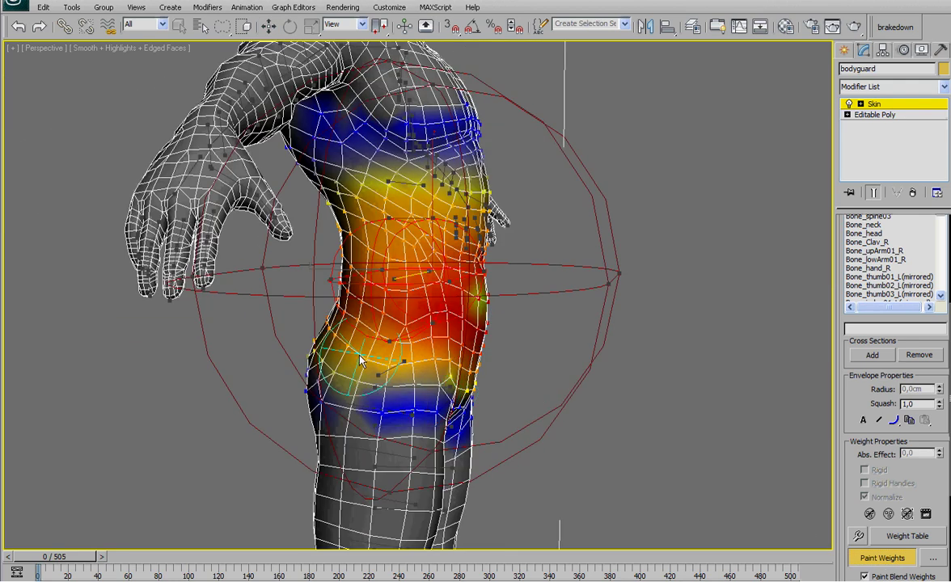
Smooth the lower spine bone's influence across the buttocks and up over the left side of the chest.
alt+middle_drag(473, 360, 368, 348)
alt+middle_drag(457, 381, 363, 362)
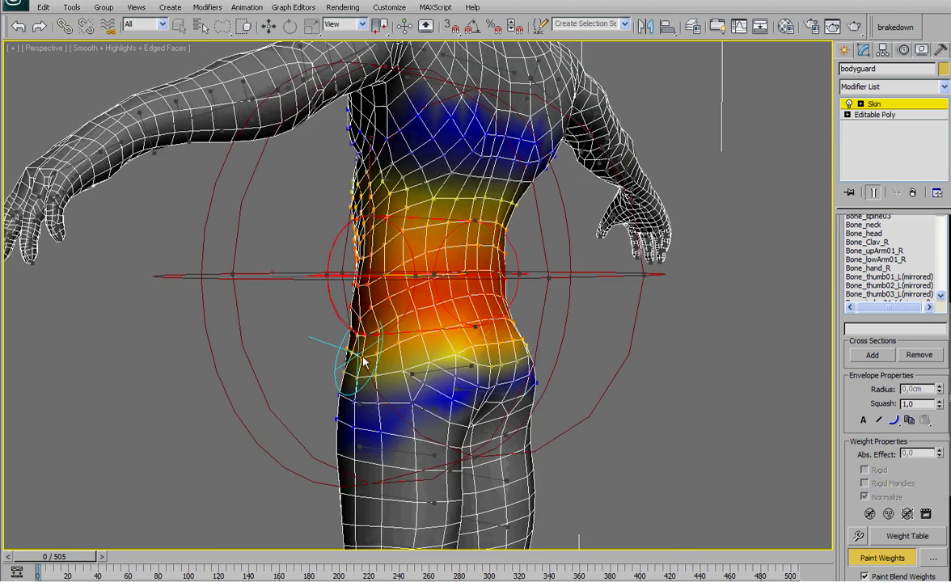
alt+middle_drag(503, 369, 429, 200)
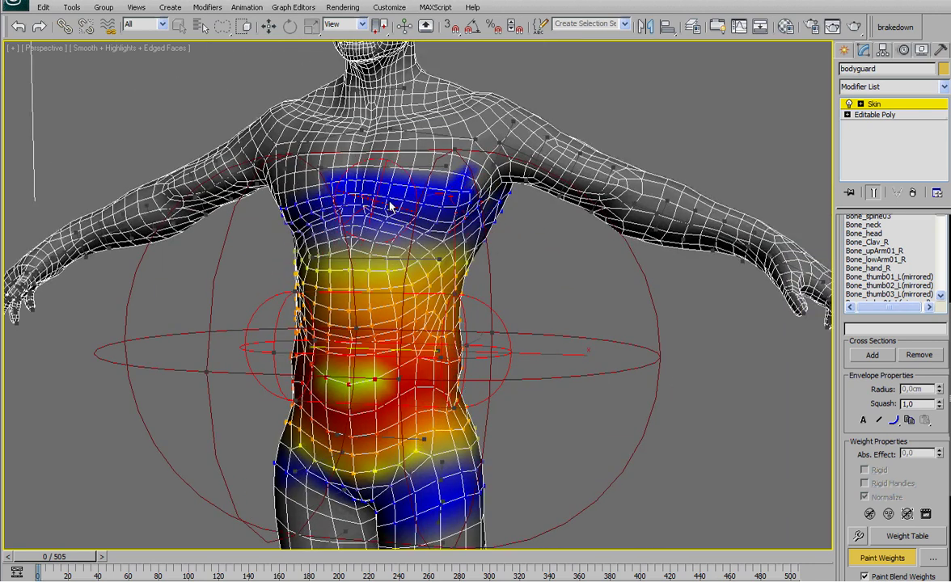
drag(478, 207, 479, 195)
alt+middle_drag(477, 228, 496, 245)
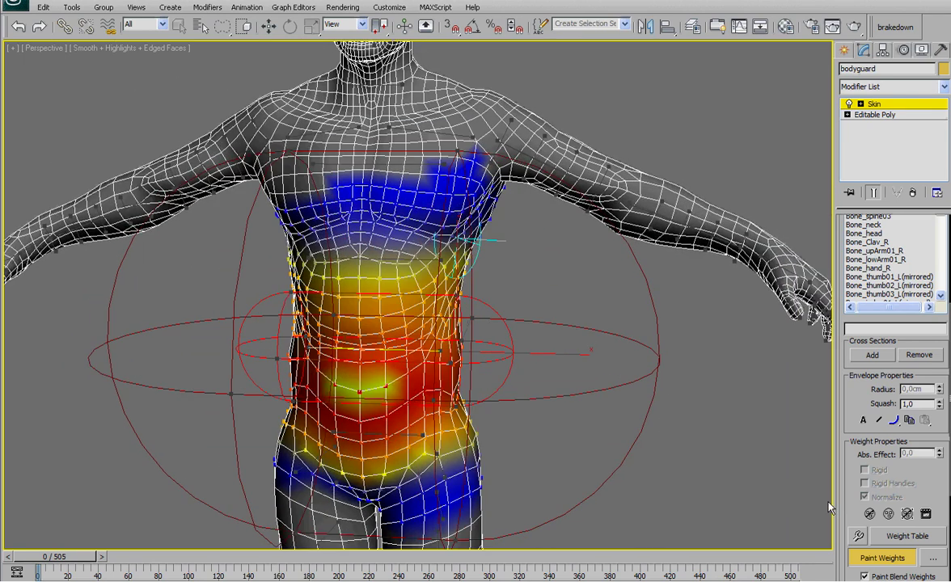
click(880, 558)
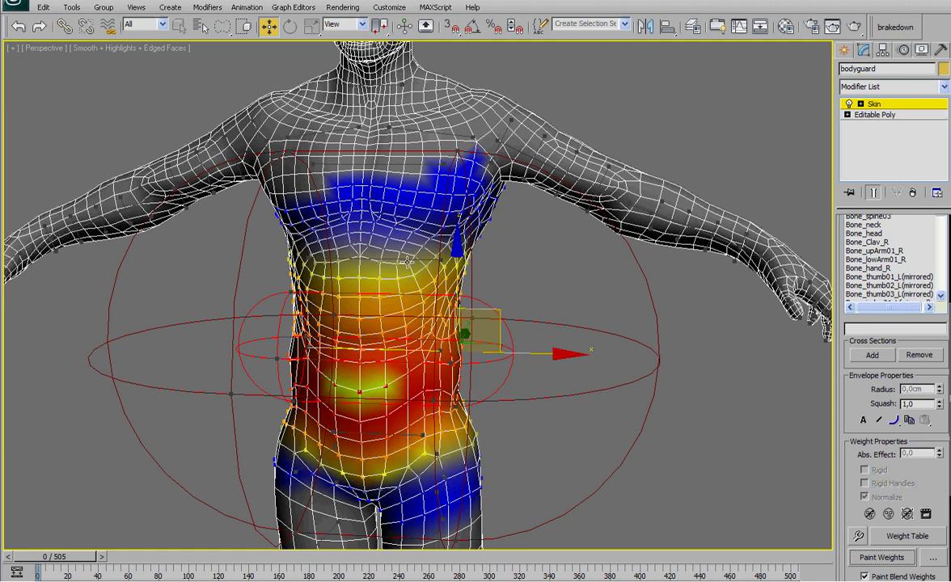
Select the middle spine bone's envelope and blend its weights around the lower abdomen and waist.
alt+middle_drag(403, 259, 383, 291)
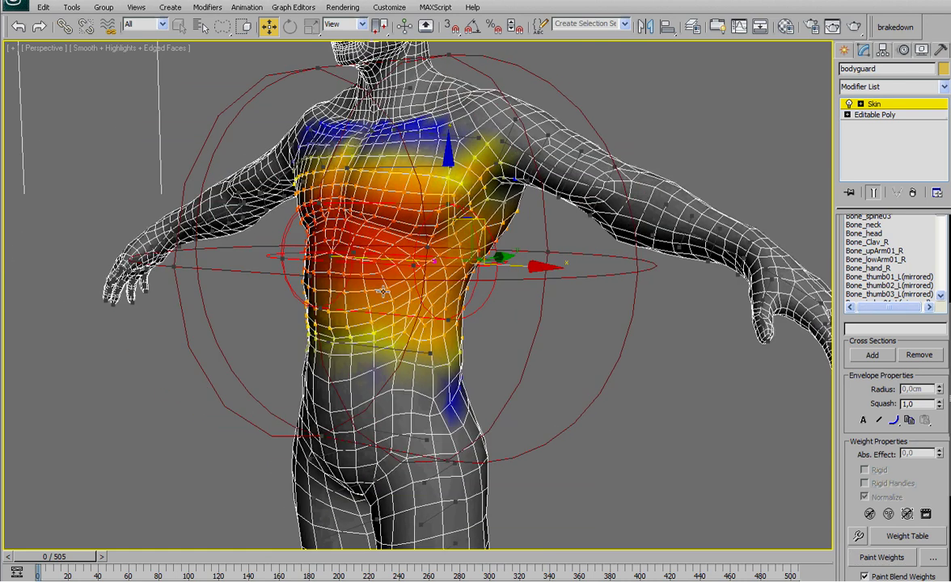
click(890, 556)
scroll(487, 411, up, 3)
middle_drag(487, 411, 551, 366)
mouse_move(551, 365)
mouse_down()
mouse_move(379, 353)
mouse_move(473, 382)
mouse_move(433, 387)
mouse_up()
mouse_move(528, 321)
alt+middle_down()
mouse_move(510, 319)
mouse_move(495, 357)
alt+middle_up()
mouse_move(496, 357)
mouse_down()
mouse_move(537, 378)
mouse_move(489, 357)
mouse_up()
Blend the middle spine bone's weights across the shoulder blades and up to the base of the neck.
mouse_move(489, 357)
alt+middle_down()
mouse_move(472, 319)
mouse_move(486, 186)
alt+middle_up()
mouse_move(485, 187)
mouse_down()
mouse_move(454, 200)
mouse_move(483, 144)
mouse_up()
alt+middle_drag(483, 144, 452, 138)
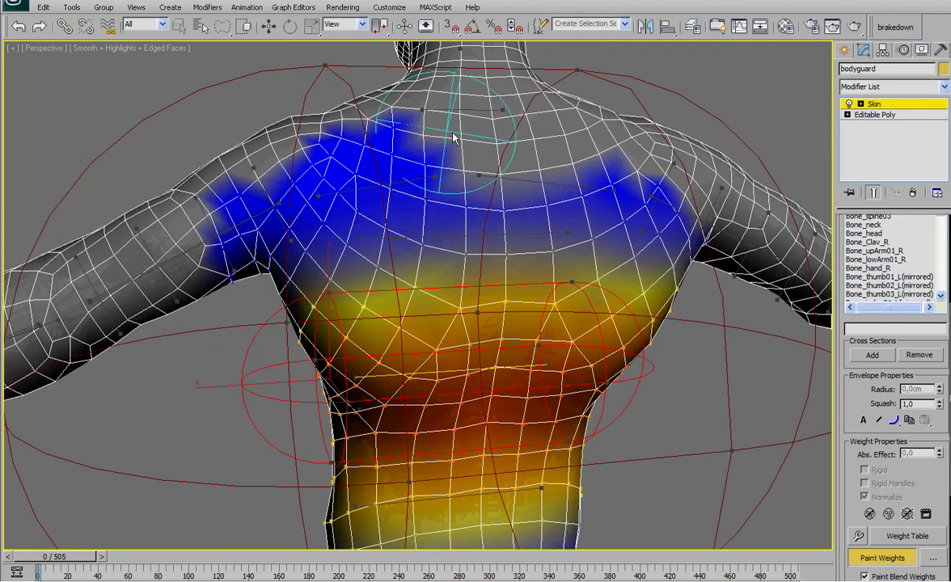
mouse_move(452, 138)
mouse_down()
mouse_move(489, 162)
mouse_move(454, 113)
mouse_up()
alt+middle_drag(482, 218, 484, 197)
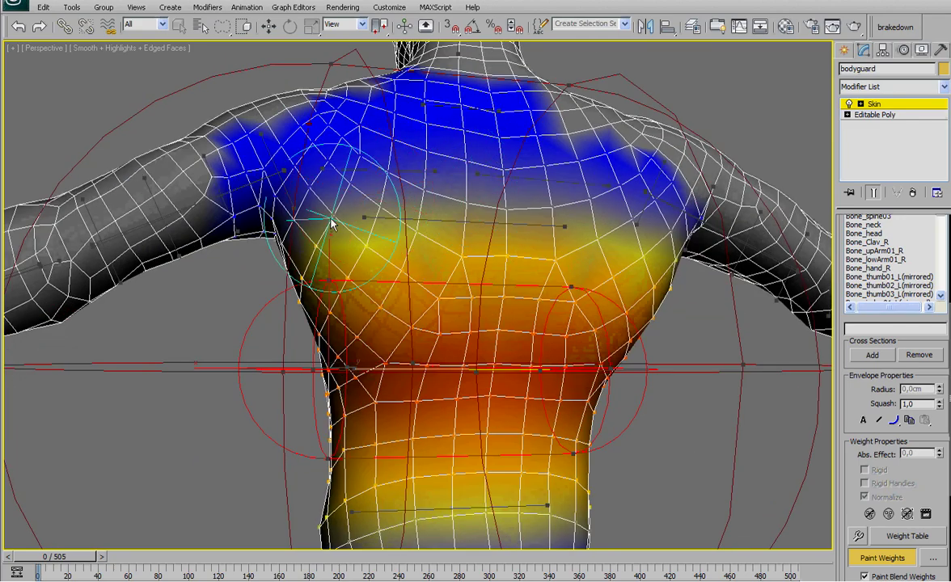
alt+middle_drag(333, 223, 484, 206)
Blend the middle spine bone's weights over the left shoulder, armpit and upper chest.
mouse_move(534, 235)
mouse_down()
mouse_move(590, 225)
mouse_move(524, 250)
mouse_up()
alt+middle_drag(524, 251, 472, 254)
alt+middle_drag(402, 230, 431, 241)
drag(413, 152, 522, 139)
alt+middle_drag(547, 199, 561, 227)
alt+middle_drag(581, 280, 781, 497)
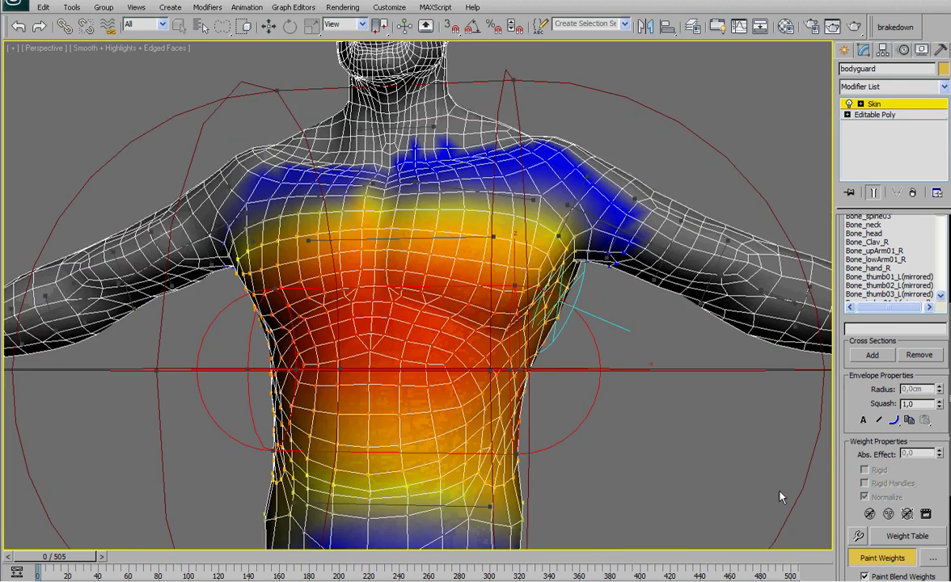
click(870, 558)
Select the Bone_spine03 envelope and blend its weights at the left shoulder and across the abdomen.
alt+middle_drag(478, 324, 433, 277)
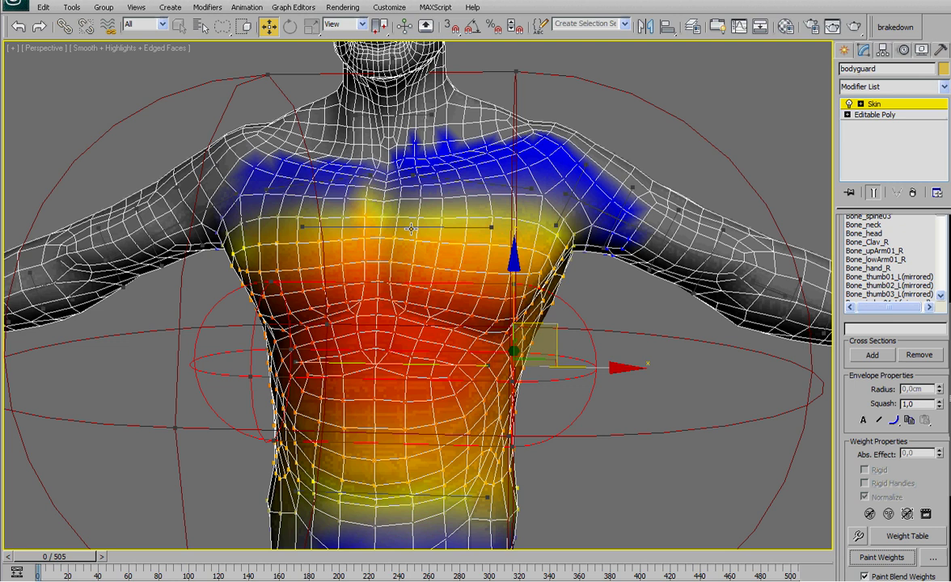
click(411, 229)
middle_drag(401, 241, 396, 260)
click(883, 559)
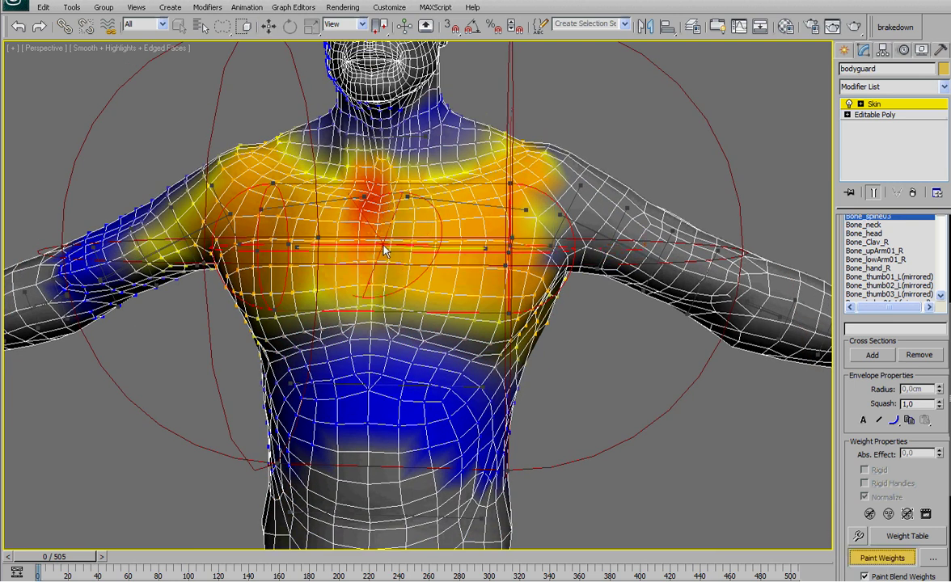
drag(557, 182, 540, 260)
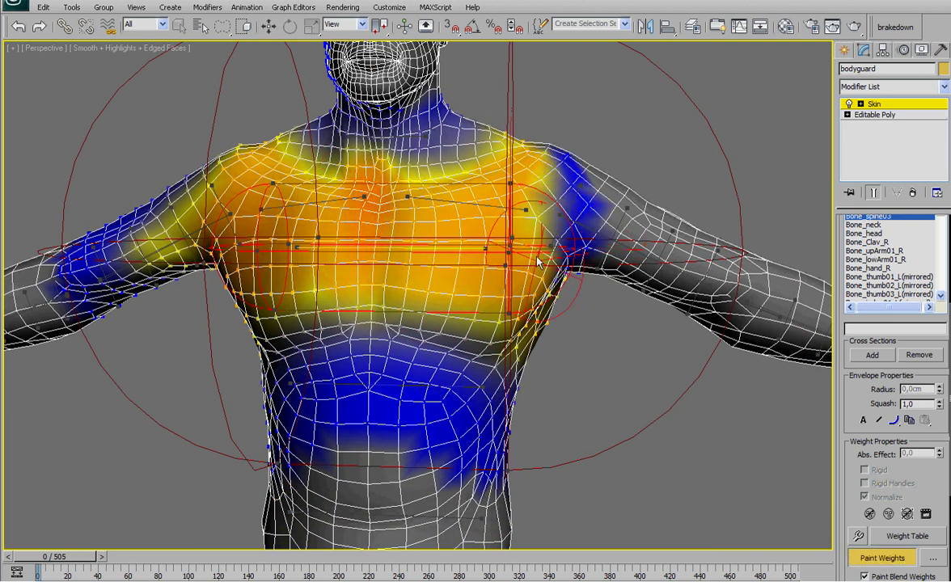
drag(364, 413, 463, 378)
mouse_move(489, 342)
alt+middle_down()
mouse_move(455, 336)
mouse_move(548, 353)
alt+middle_up()
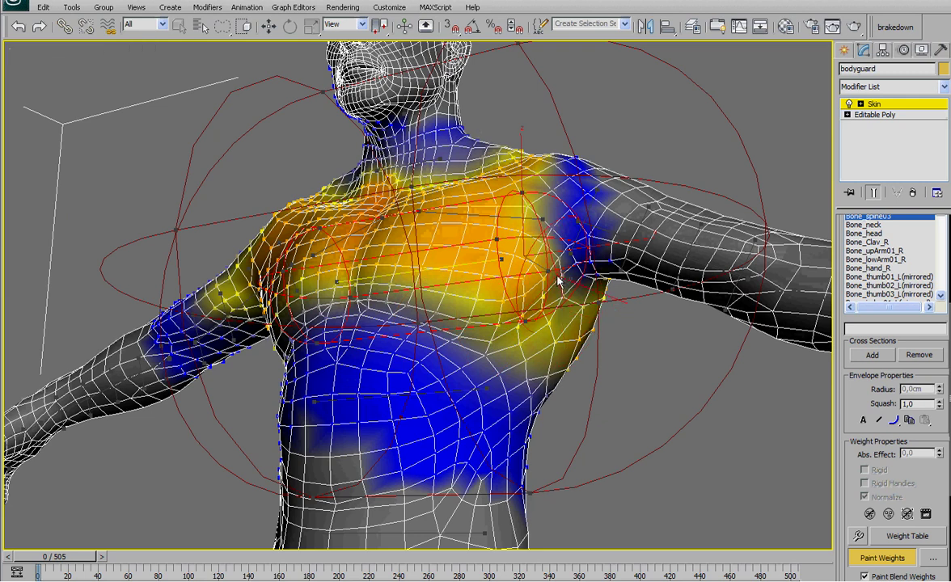
Continue blending Bone_spine03's weights around the left shoulder and upper back, checking the torso from several angles.
alt+middle_drag(558, 279, 377, 229)
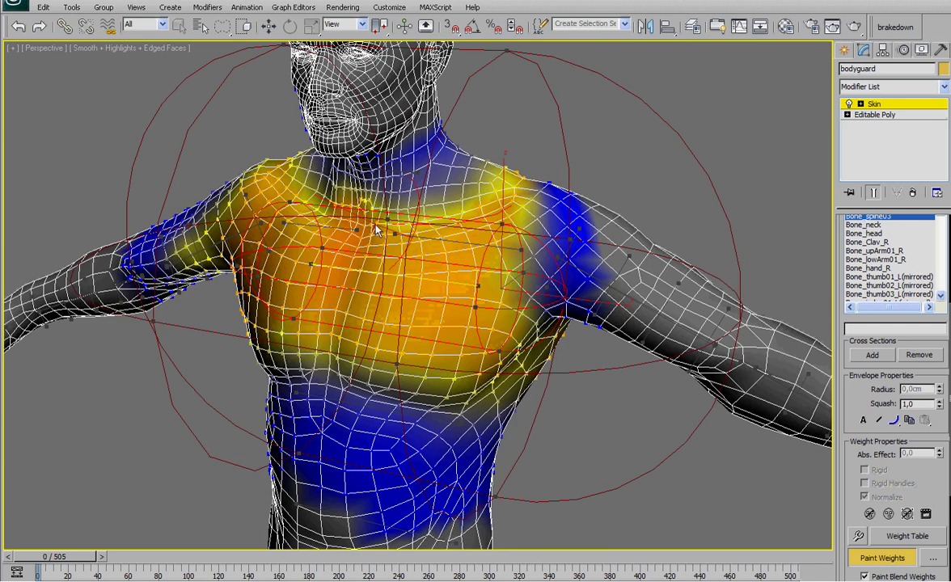
alt+middle_drag(483, 202, 302, 241)
mouse_move(324, 242)
mouse_down()
mouse_move(370, 343)
mouse_move(340, 289)
mouse_move(344, 251)
mouse_move(486, 255)
mouse_up()
alt+middle_drag(524, 431, 315, 318)
alt+middle_drag(317, 282, 480, 299)
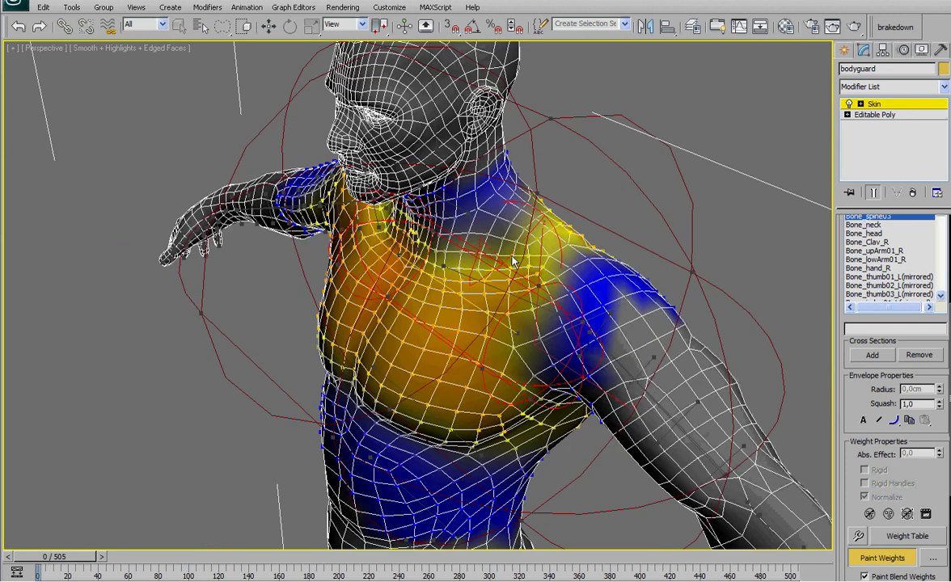
alt+middle_drag(512, 261, 426, 254)
scroll(419, 309, down, 3)
alt+middle_drag(332, 288, 401, 343)
scroll(389, 321, up, 3)
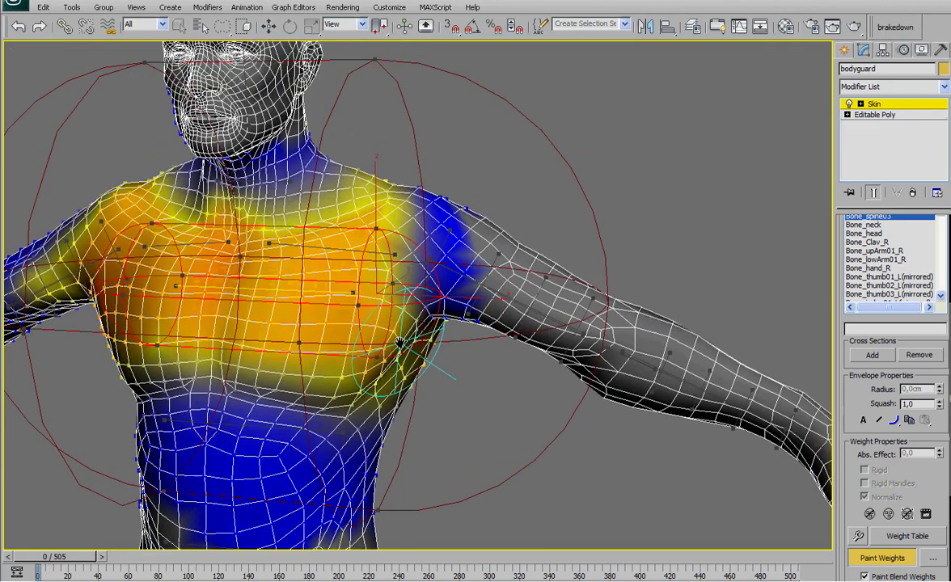
scroll(398, 340, up, 3)
scroll(397, 340, down, 3)
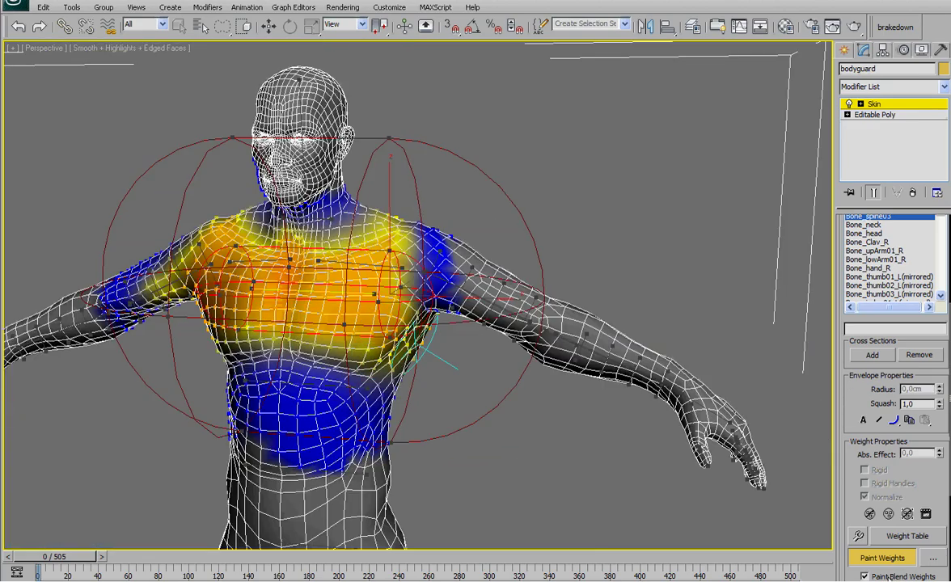
Select the Bone_Clav_L envelope and blend its weights along the breastbone, neck and inner right chest.
click(879, 561)
middle_drag(461, 360, 554, 408)
scroll(526, 393, up, 4)
click(426, 332)
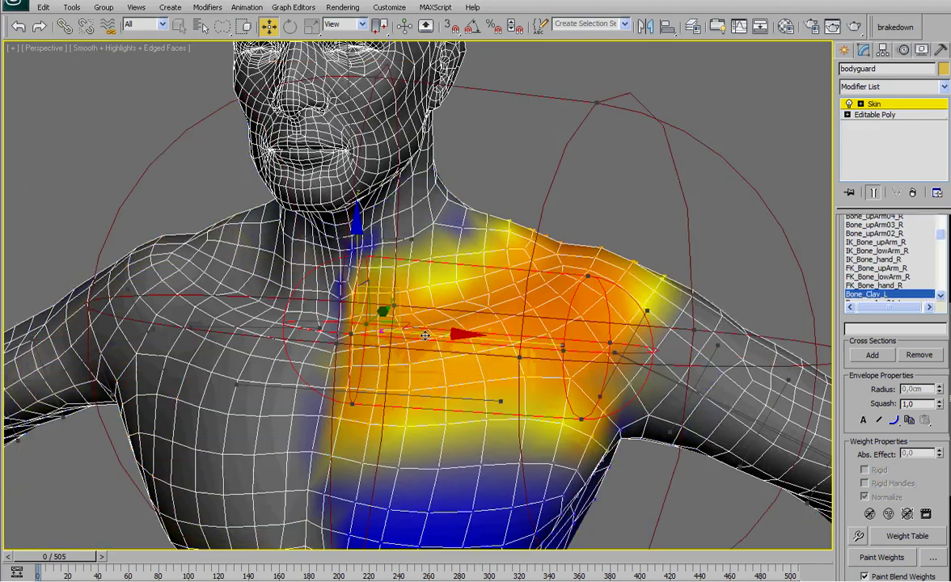
scroll(432, 360, down, 2)
alt+middle_drag(435, 378, 457, 385)
drag(349, 368, 377, 314)
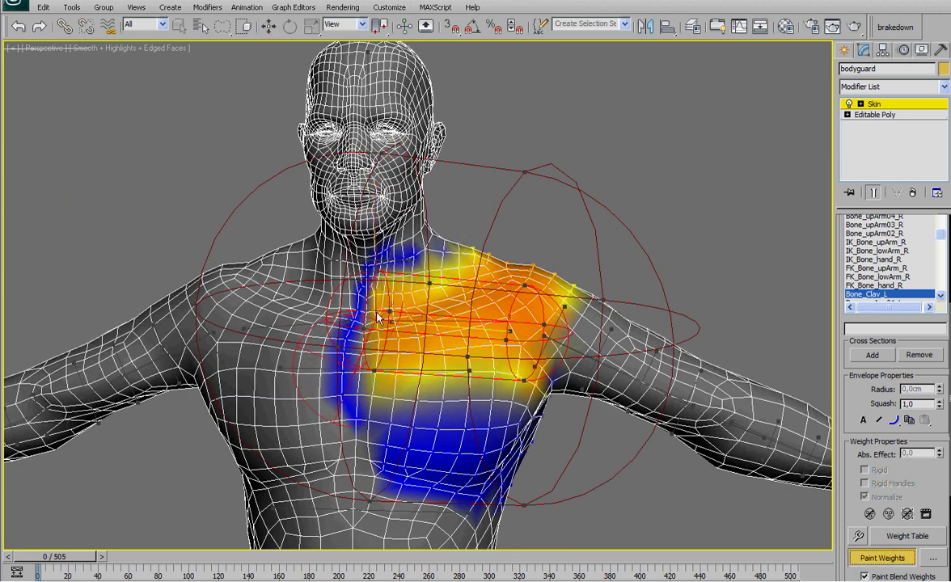
drag(373, 415, 383, 276)
drag(362, 308, 332, 402)
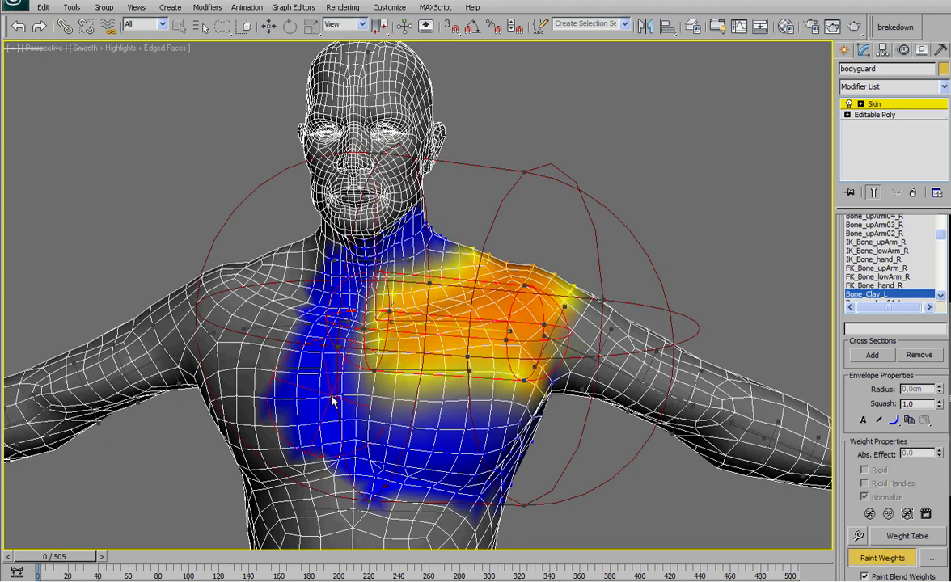
Blend Bone_Clav_L's weights into the left upper arm near the armpit and over the lower left chest.
mouse_move(512, 371)
mouse_down()
mouse_move(566, 360)
mouse_move(560, 348)
mouse_up()
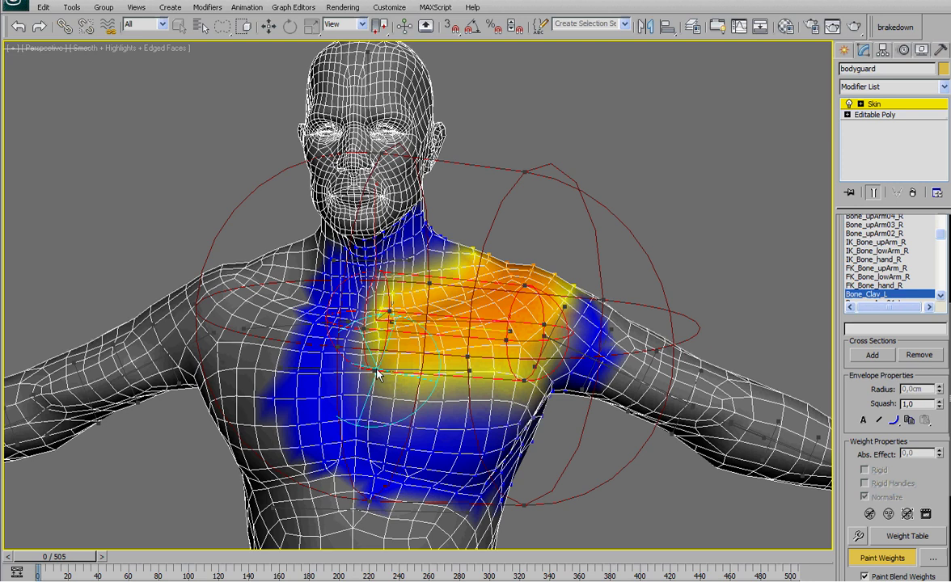
drag(376, 374, 472, 461)
alt+middle_drag(472, 461, 499, 460)
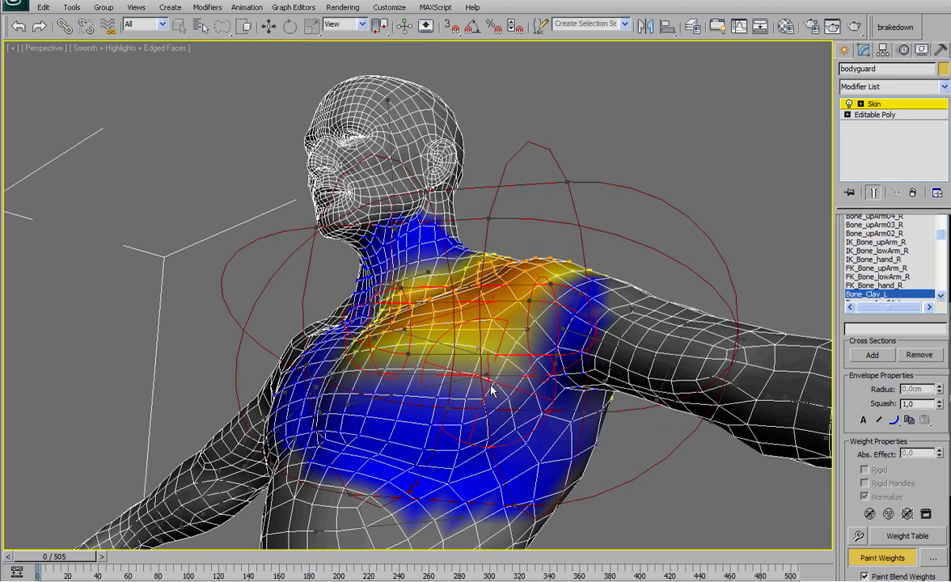
Blend Bone_Clav_L's weights across the left side of the back, along the spine and onto the back of the upper arm.
alt+middle_drag(492, 391, 372, 387)
mouse_move(372, 387)
mouse_down()
mouse_move(441, 383)
mouse_move(508, 320)
mouse_up()
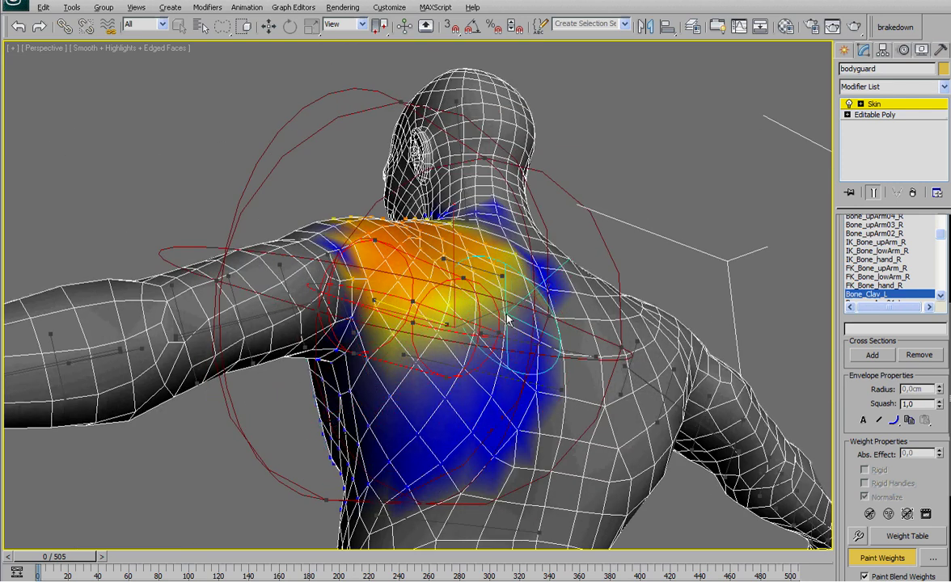
alt+middle_drag(508, 320, 478, 340)
drag(478, 340, 433, 352)
mouse_move(370, 386)
mouse_down()
mouse_move(214, 364)
mouse_move(279, 334)
mouse_up()
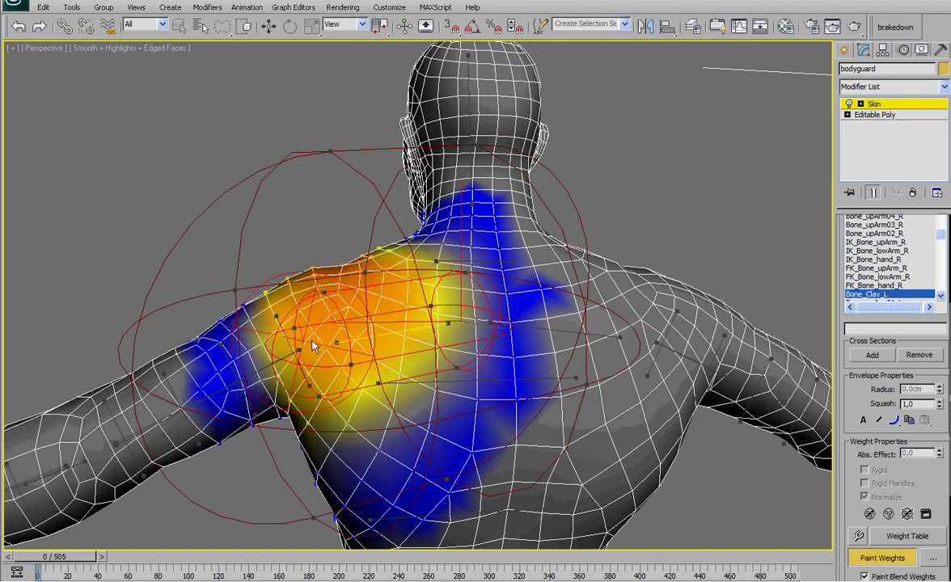
alt+middle_drag(429, 418, 486, 388)
alt+middle_drag(454, 305, 522, 392)
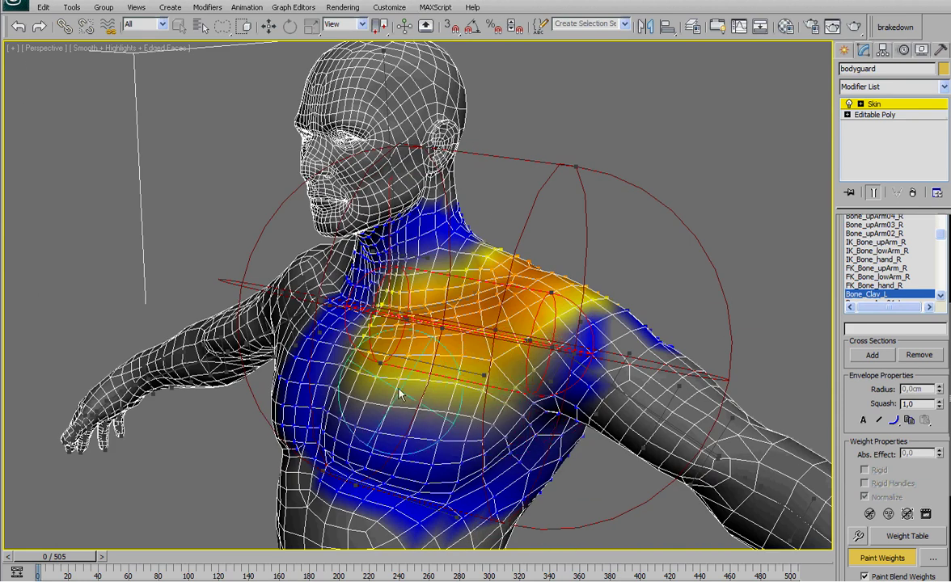
alt+middle_drag(399, 394, 432, 395)
click(881, 558)
scroll(421, 292, up, 5)
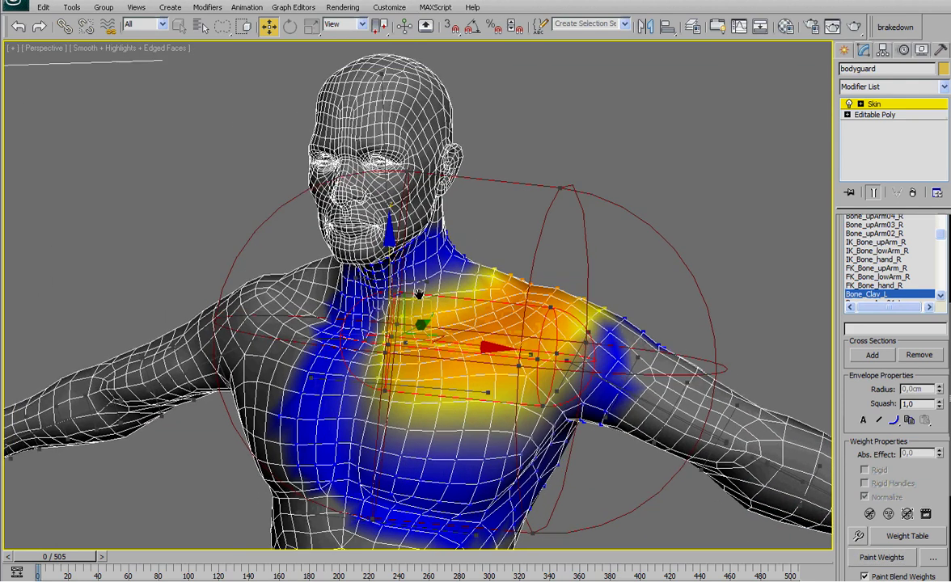
Select the Bone_neck envelope and blend its weights around the neck base, upper chest and upper back.
click(412, 289)
scroll(412, 289, down, 6)
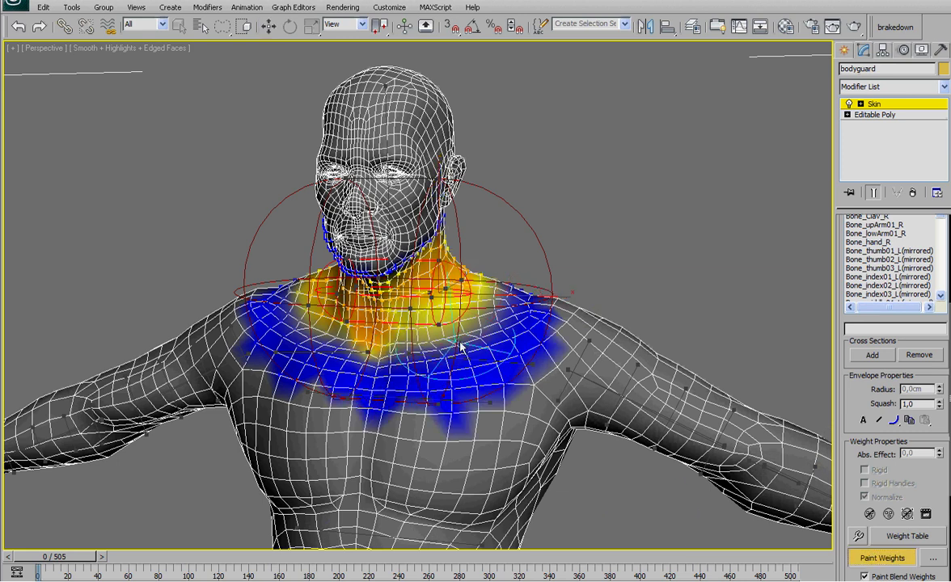
alt+middle_drag(567, 323, 420, 389)
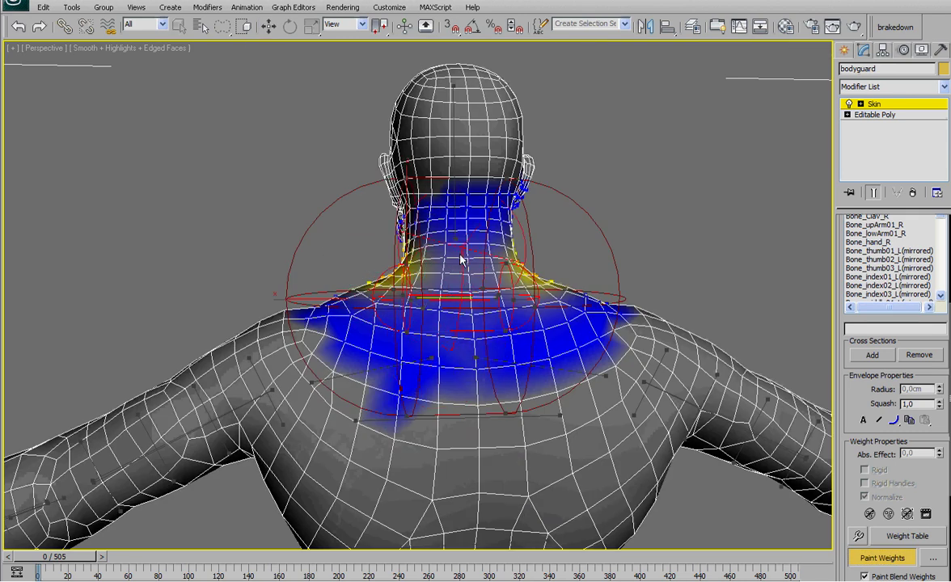
alt+middle_drag(479, 263, 672, 372)
click(897, 561)
Select the Bone_head envelope and blend its weights over the side of the neck and the top of the left shoulder.
mouse_move(558, 267)
alt+middle_down()
mouse_move(453, 242)
mouse_move(436, 203)
alt+middle_up()
scroll(397, 207, up, 3)
click(373, 164)
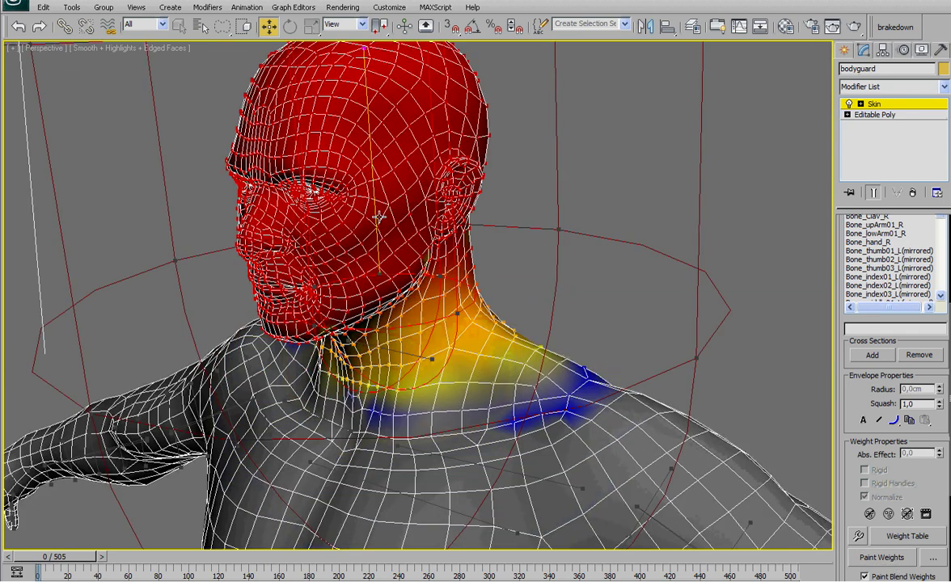
scroll(380, 161, down, 4)
alt+middle_drag(401, 158, 412, 85)
click(872, 565)
scroll(529, 364, up, 3)
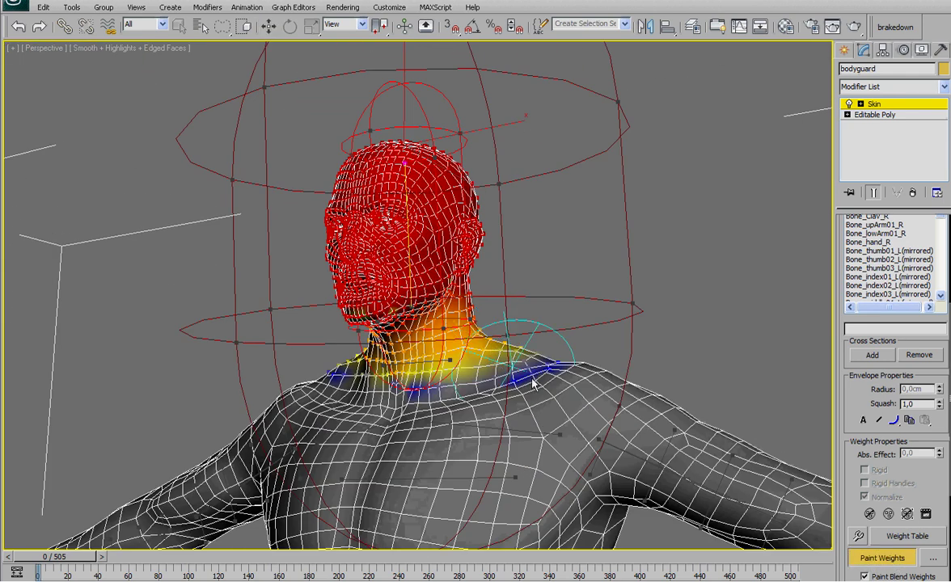
mouse_move(531, 372)
mouse_down()
mouse_move(488, 368)
mouse_move(480, 356)
mouse_up()
mouse_move(458, 360)
alt+middle_down()
mouse_move(501, 366)
mouse_move(441, 379)
mouse_move(631, 354)
mouse_move(695, 396)
alt+middle_up()
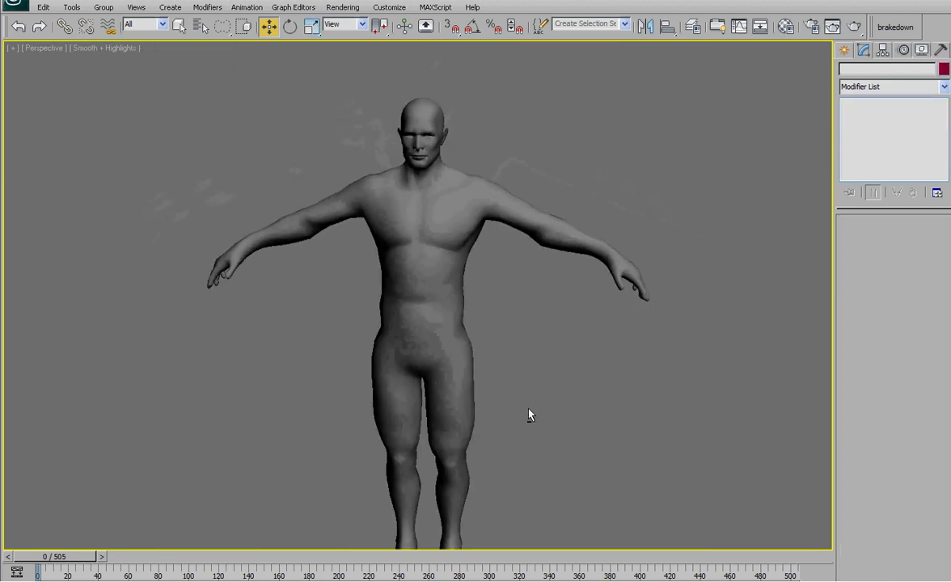
Scrub the animation to frames 87, 240 and 212, examining how the chest, shoulders and arms deform.
alt+middle_drag(530, 415, 500, 402)
scroll(526, 410, down, 4)
scroll(523, 412, up, 2)
scroll(500, 401, up, 4)
scroll(506, 401, down, 2)
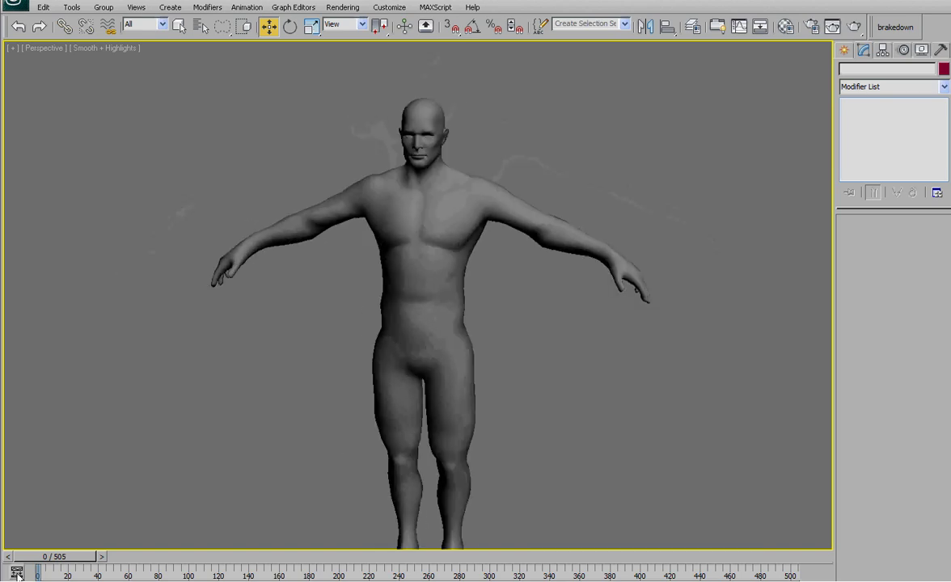
drag(47, 564, 173, 557)
key(w)
alt+middle_drag(354, 389, 339, 491)
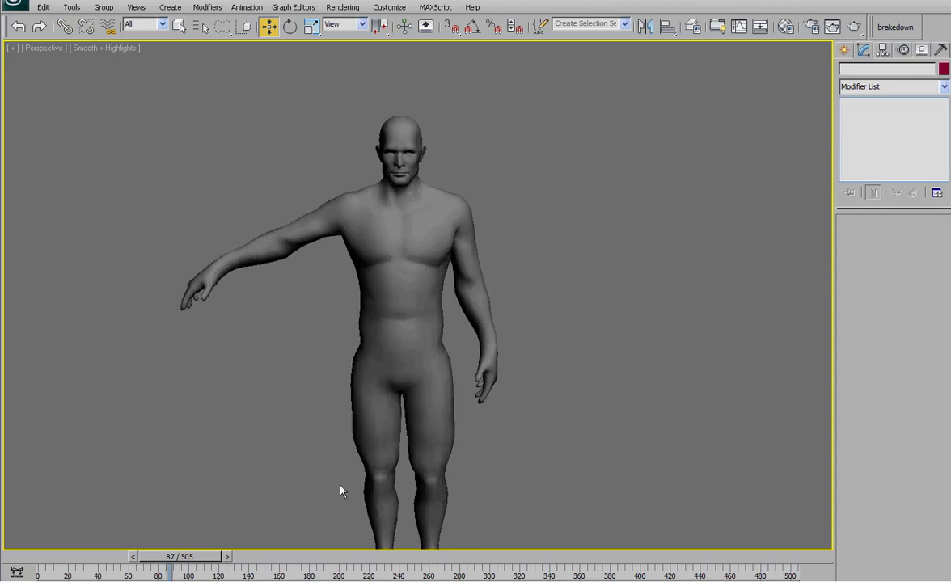
drag(159, 559, 409, 540)
scroll(432, 400, up, 6)
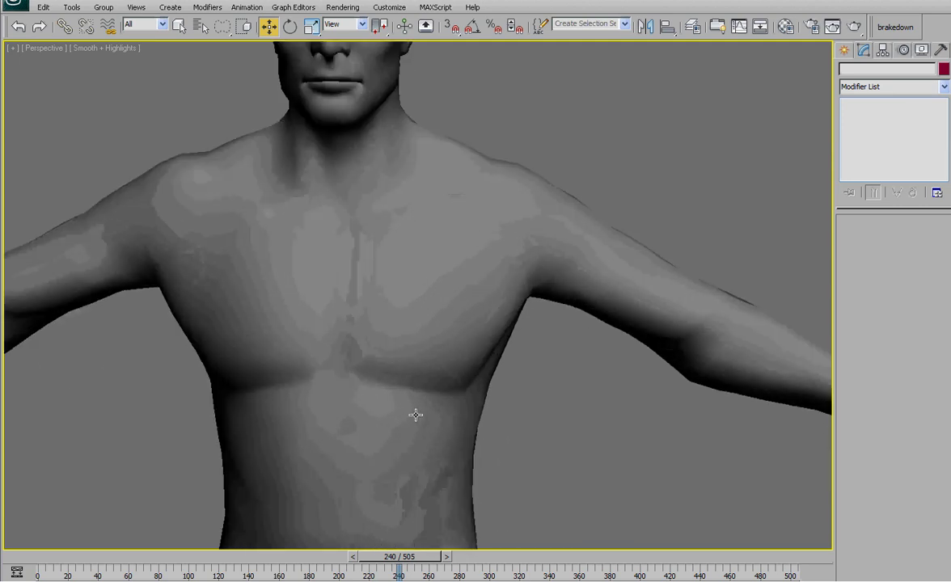
drag(419, 566, 361, 485)
key(w)
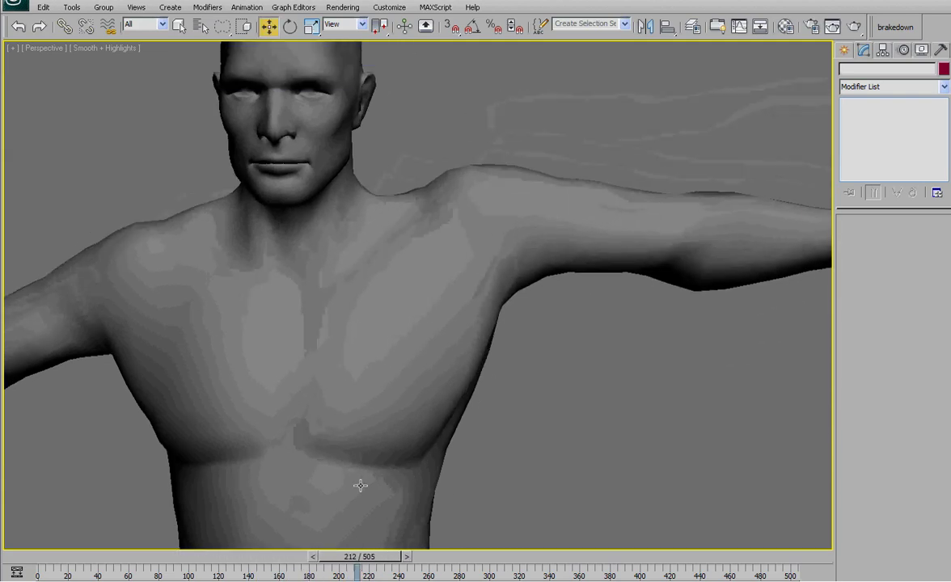
Reopen the bodyguard's Skin envelopes for editing and move the animation to frame 103, framing the left shoulder.
click(587, 250)
click(876, 106)
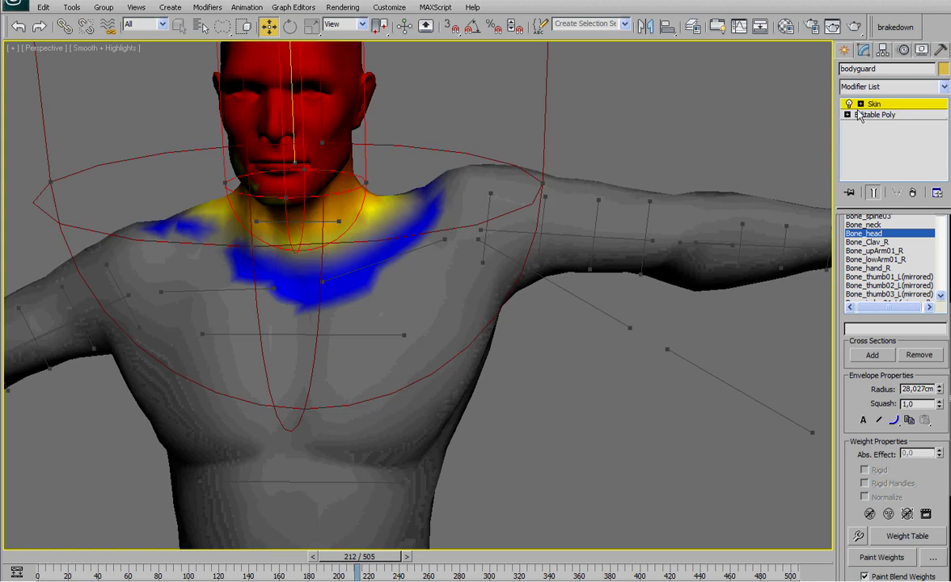
middle_drag(602, 204, 569, 227)
click(457, 233)
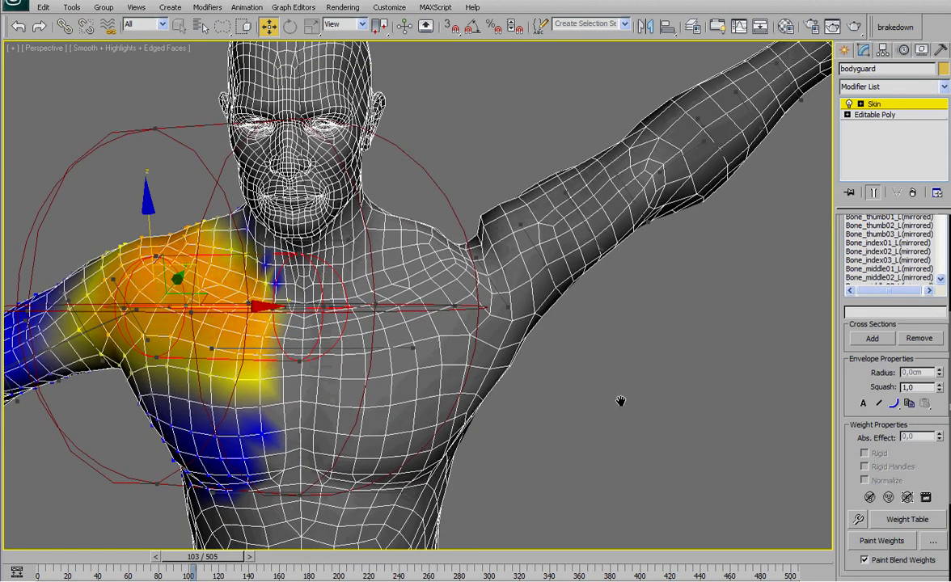
alt+middle_drag(622, 399, 615, 388)
scroll(616, 388, up, 5)
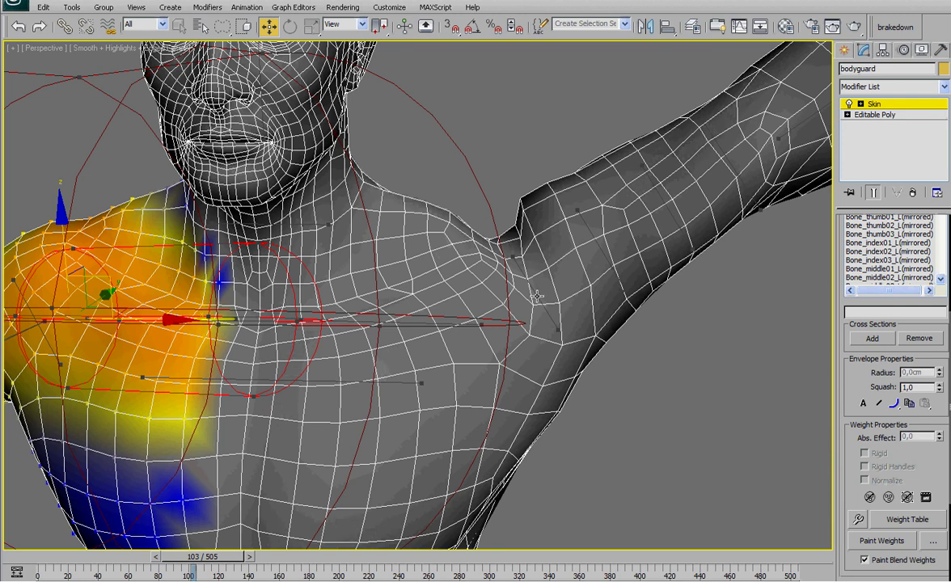
Select the Bone_Clav_L envelope and blend its weights over the left shoulder crease and into the upper arm.
alt+middle_drag(537, 297, 475, 327)
click(428, 323)
click(861, 545)
middle_drag(655, 418, 684, 476)
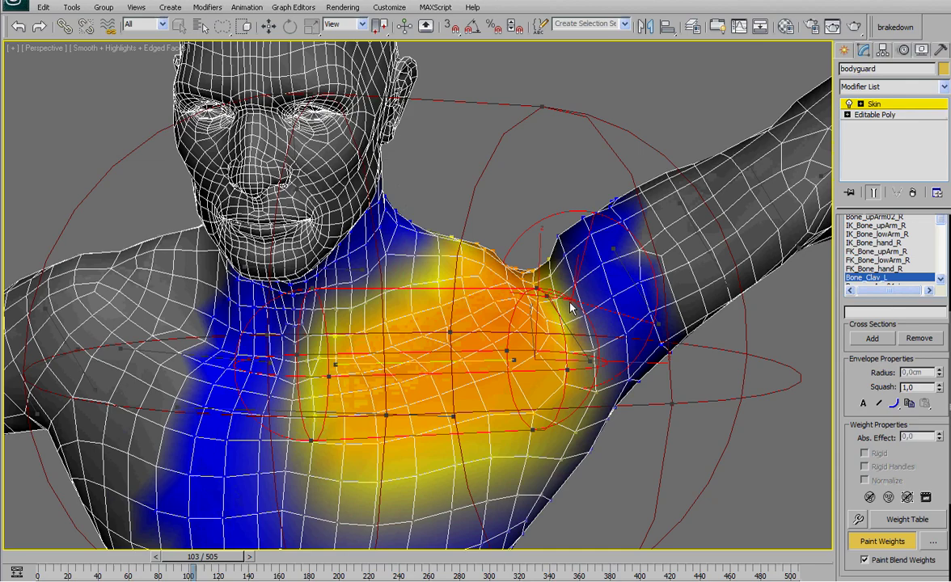
drag(549, 285, 506, 258)
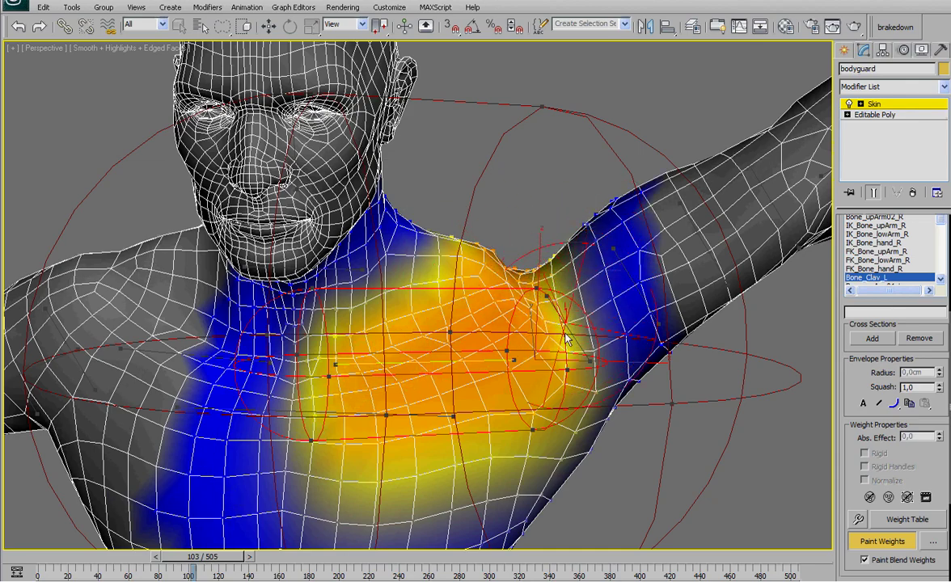
alt+middle_drag(567, 339, 414, 357)
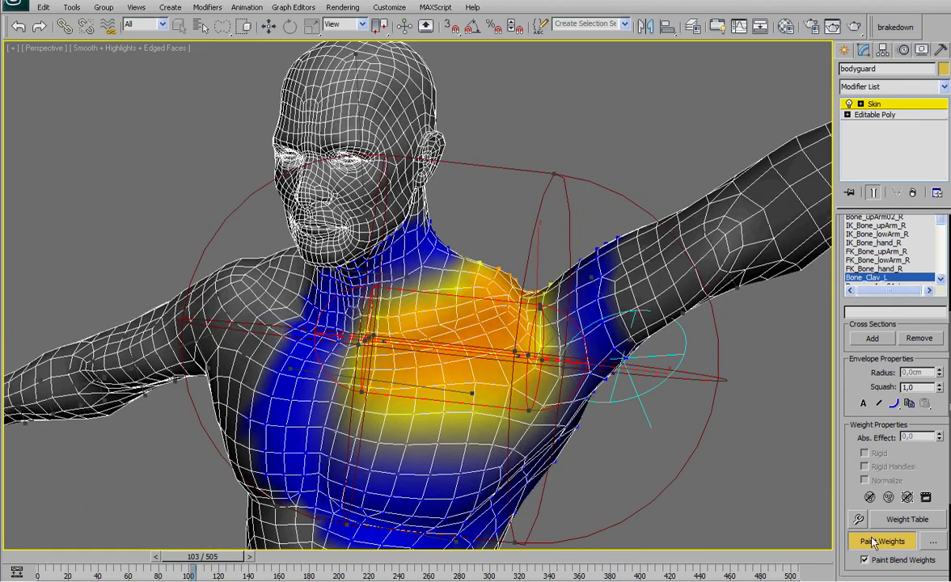
click(858, 560)
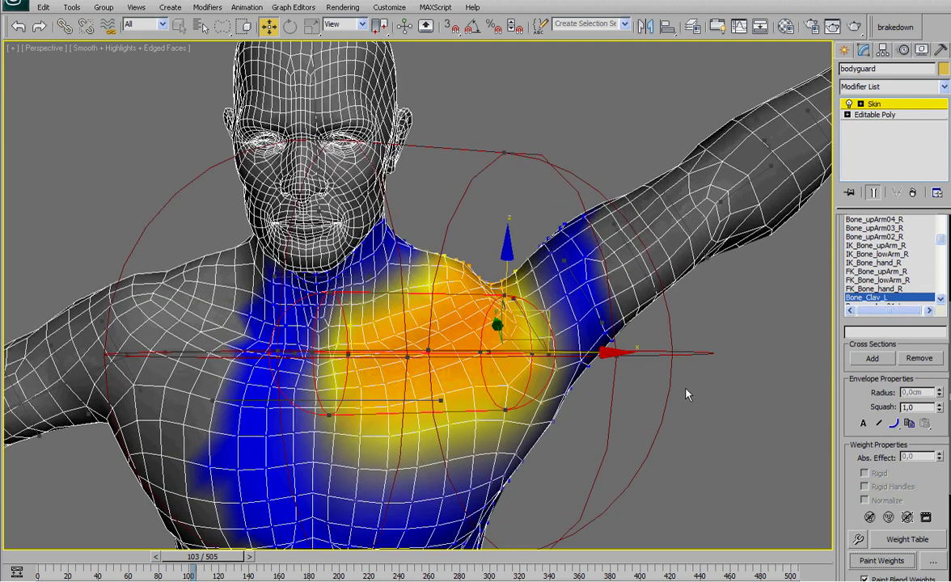
Select Bone_upArm04_L, turn off blend painting, set the maximum brush strength to 0.1 and paint weight onto the front of the left shoulder.
scroll(572, 346, up, 5)
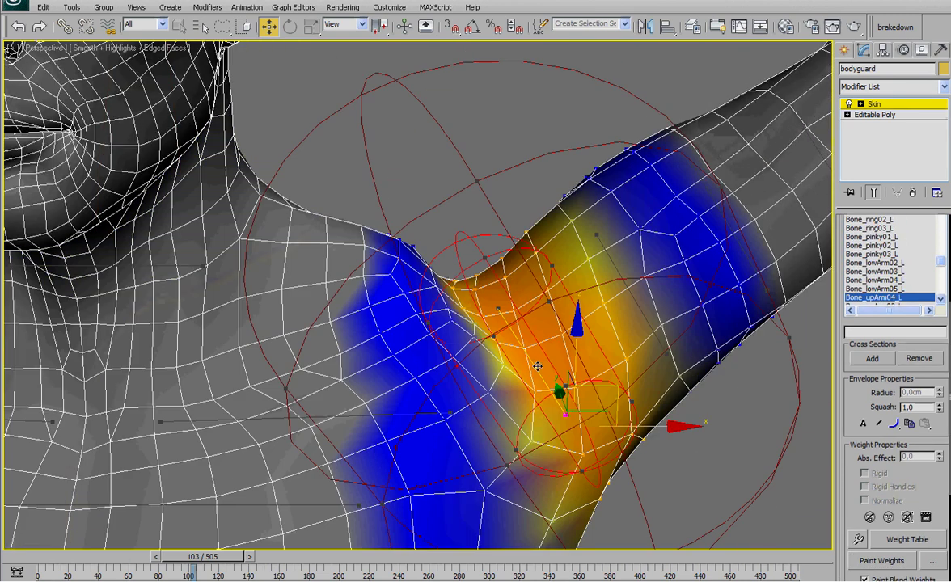
scroll(565, 395, down, 3)
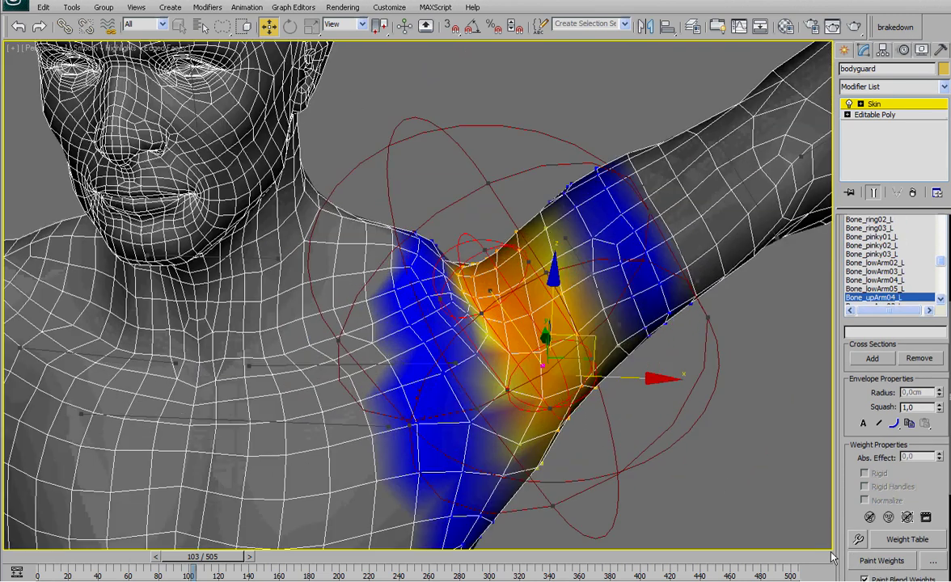
click(881, 561)
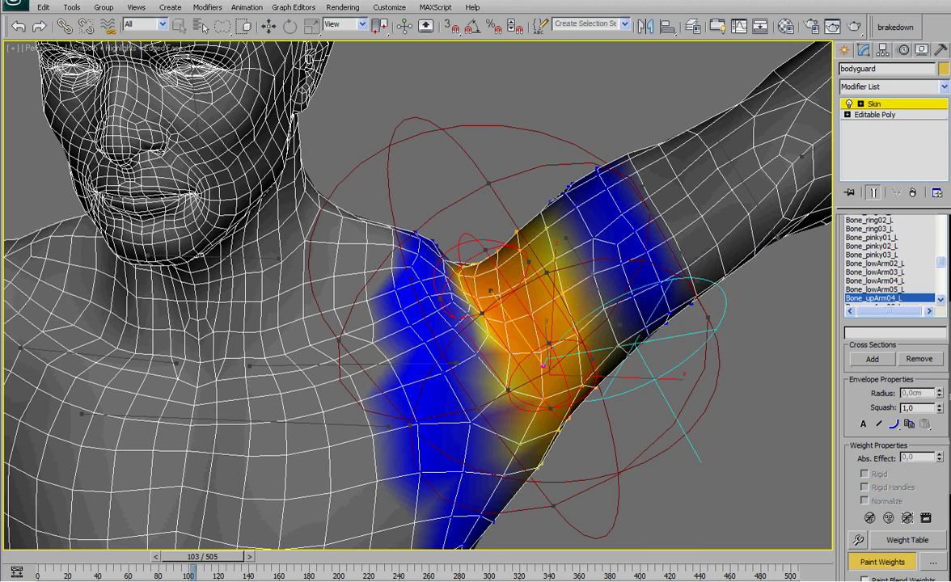
click(937, 562)
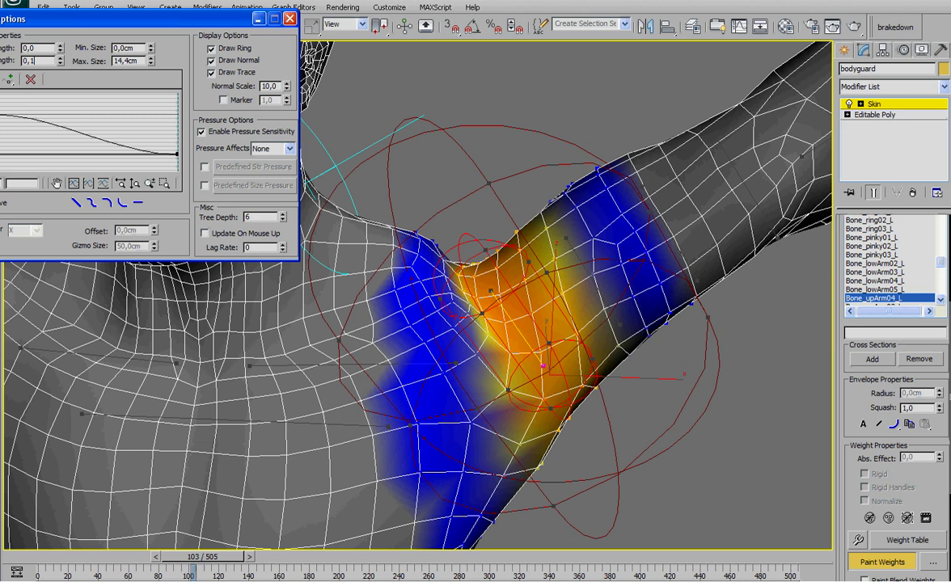
click(289, 18)
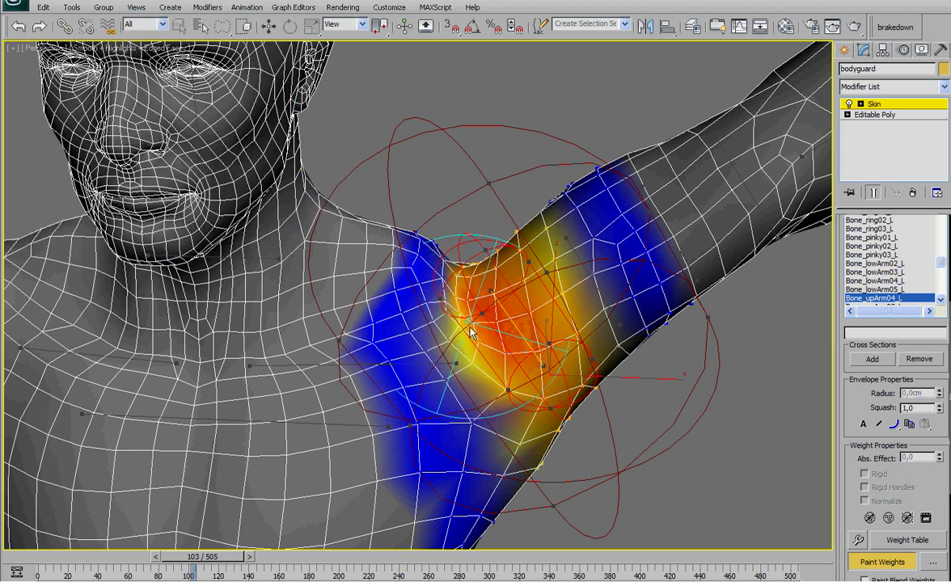
mouse_move(432, 300)
alt+middle_down()
mouse_move(406, 305)
mouse_move(378, 404)
mouse_move(371, 359)
mouse_move(357, 346)
mouse_move(489, 318)
mouse_move(530, 322)
mouse_move(477, 273)
mouse_move(454, 308)
mouse_move(429, 307)
alt+middle_up()
scroll(454, 308, up, 1)
scroll(468, 308, down, 3)
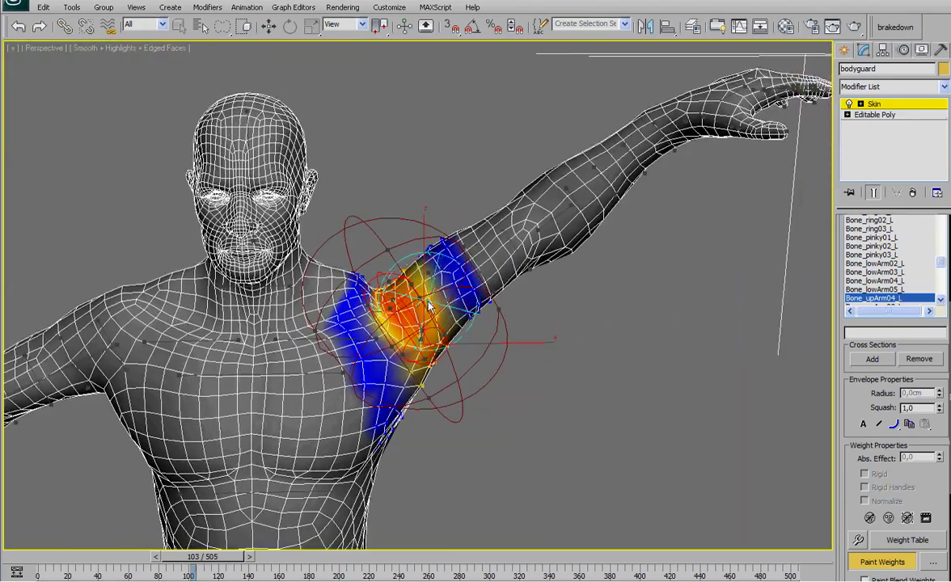
scroll(602, 325, down, 2)
scroll(647, 380, up, 5)
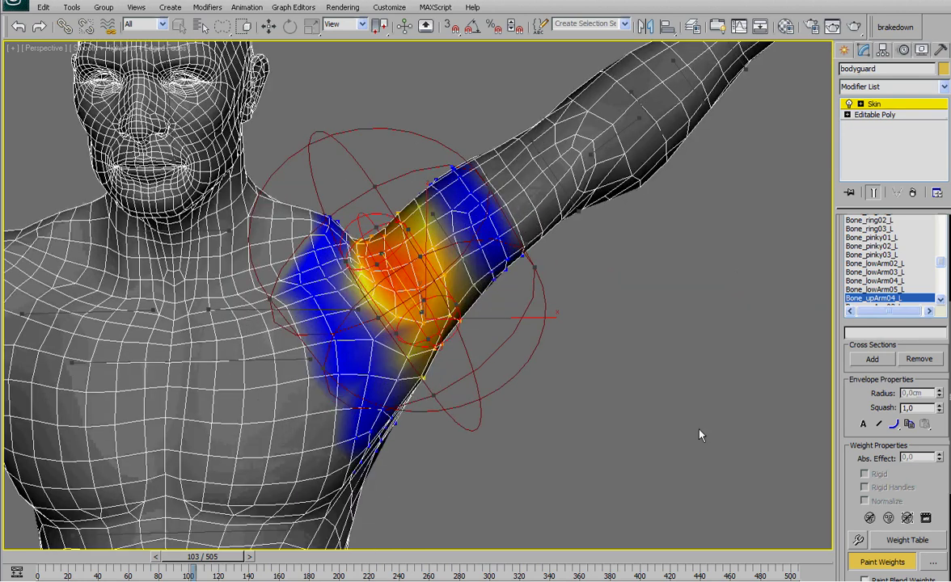
click(881, 567)
Move the animation to frame 223 and paint Bone_Clav_L weight from the top of the left shoulder toward the upper chest.
drag(206, 566, 377, 556)
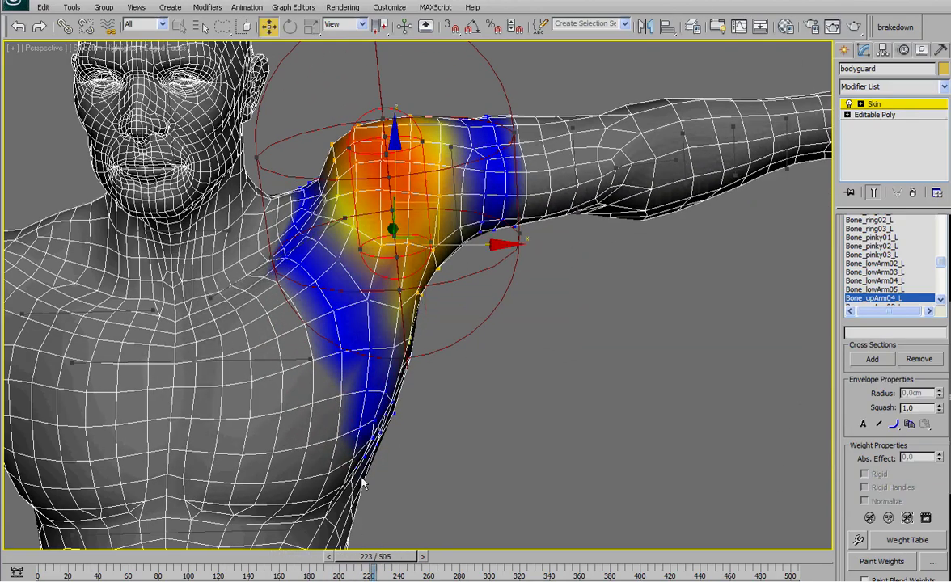
scroll(390, 425, up, 1)
middle_drag(358, 388, 418, 410)
scroll(404, 432, down, 1)
scroll(404, 364, up, 1)
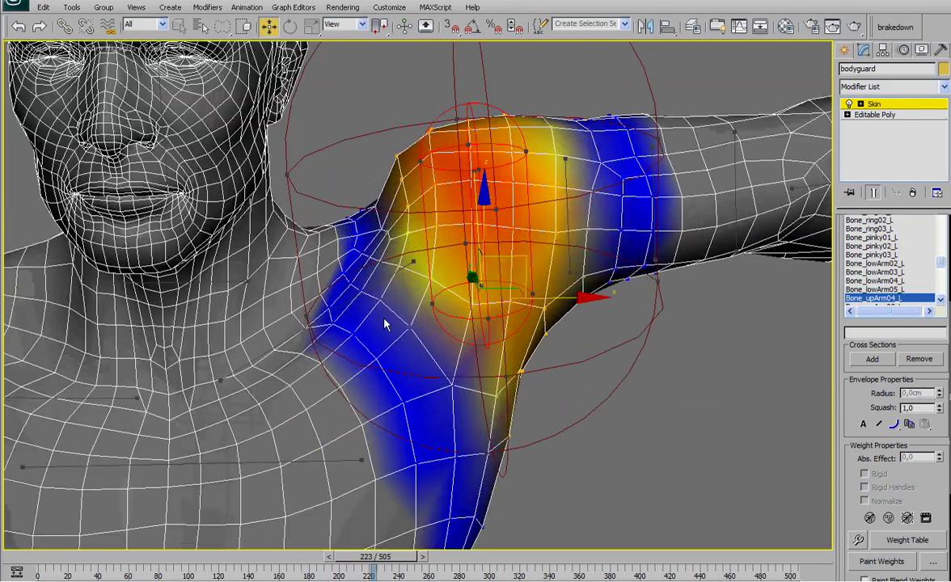
click(413, 262)
middle_drag(392, 314, 432, 342)
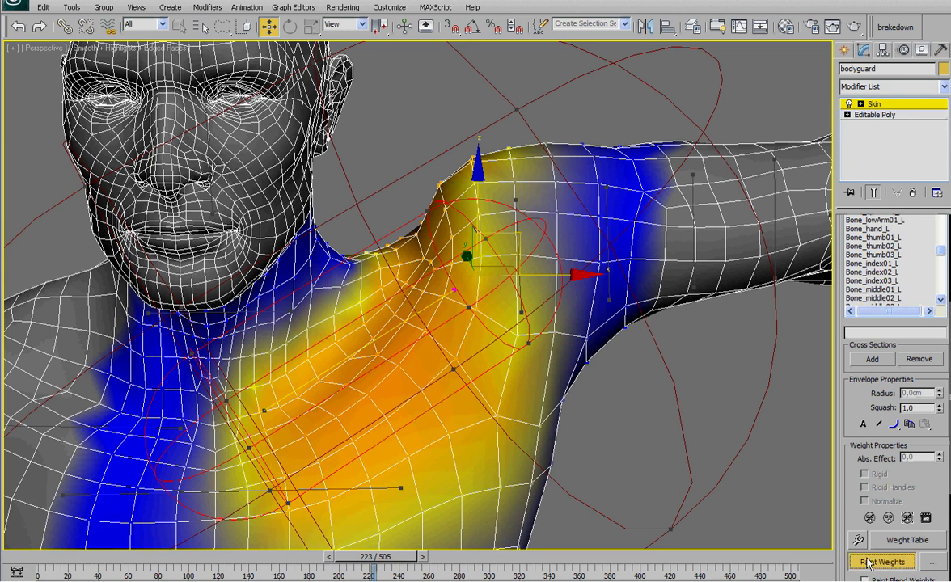
mouse_move(415, 236)
mouse_down()
mouse_move(419, 249)
mouse_move(378, 325)
mouse_move(321, 393)
mouse_up()
Paint Bone_Clav_L weight onto the back of the left shoulder, over the upper shoulder blade.
alt+middle_drag(365, 314, 211, 344)
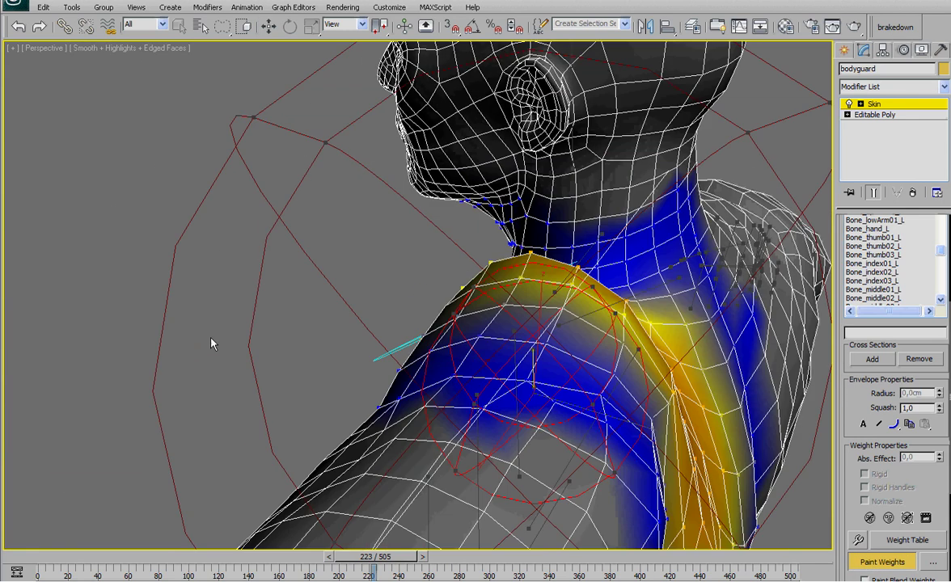
mouse_move(410, 346)
alt+middle_down()
mouse_move(356, 334)
mouse_move(361, 340)
alt+middle_up()
mouse_move(414, 346)
mouse_down()
mouse_move(472, 350)
mouse_move(408, 345)
mouse_move(404, 358)
mouse_move(460, 407)
mouse_up()
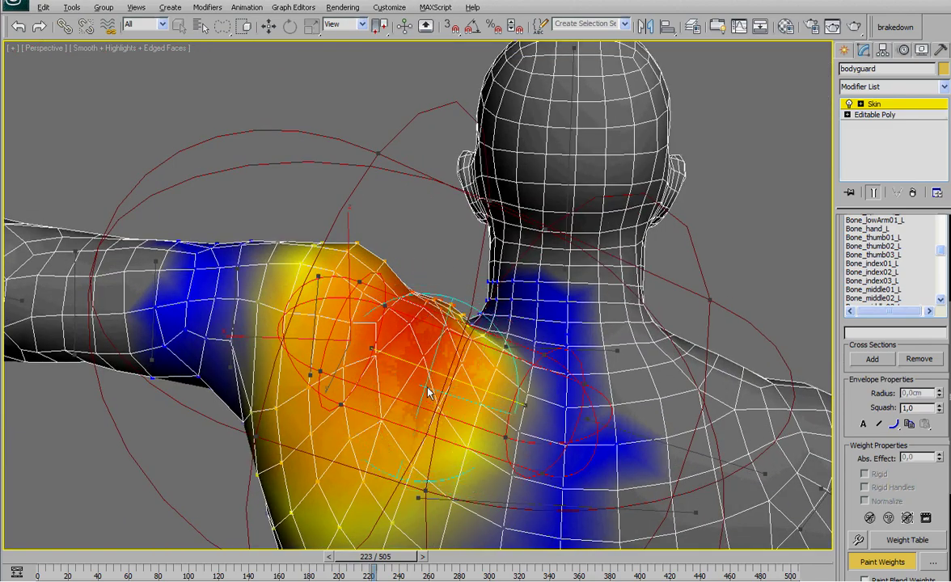
Add more Bone_Clav_L weight along the left collarbone and across the upper left chest.
alt+middle_drag(429, 392, 647, 364)
middle_drag(463, 303, 454, 262)
scroll(437, 279, up, 3)
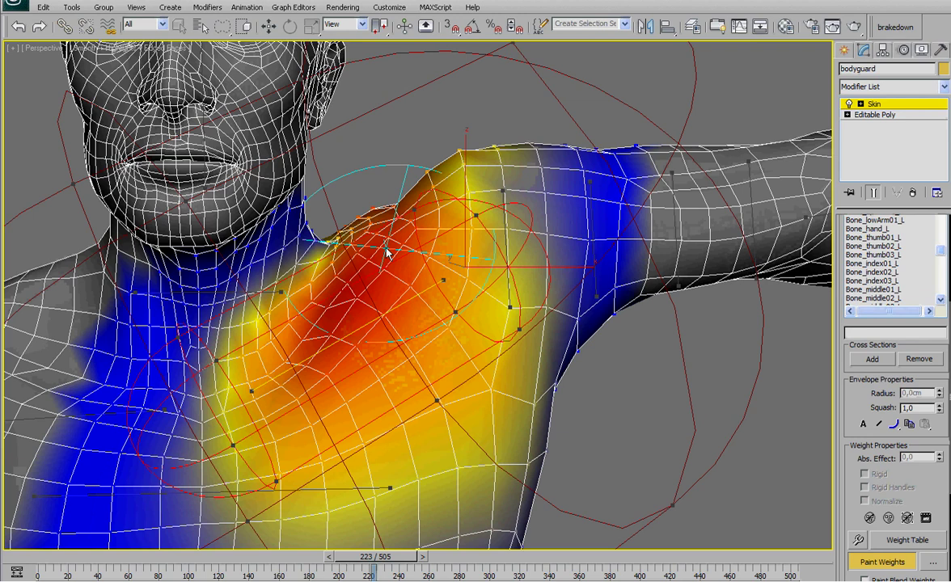
mouse_move(383, 270)
alt+middle_down()
mouse_move(455, 252)
mouse_move(393, 269)
alt+middle_up()
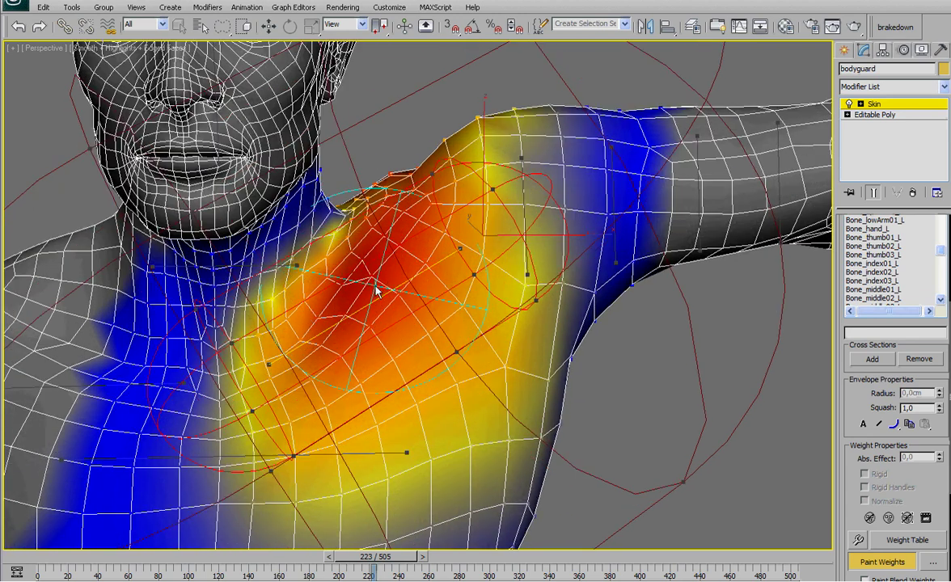
drag(373, 279, 302, 370)
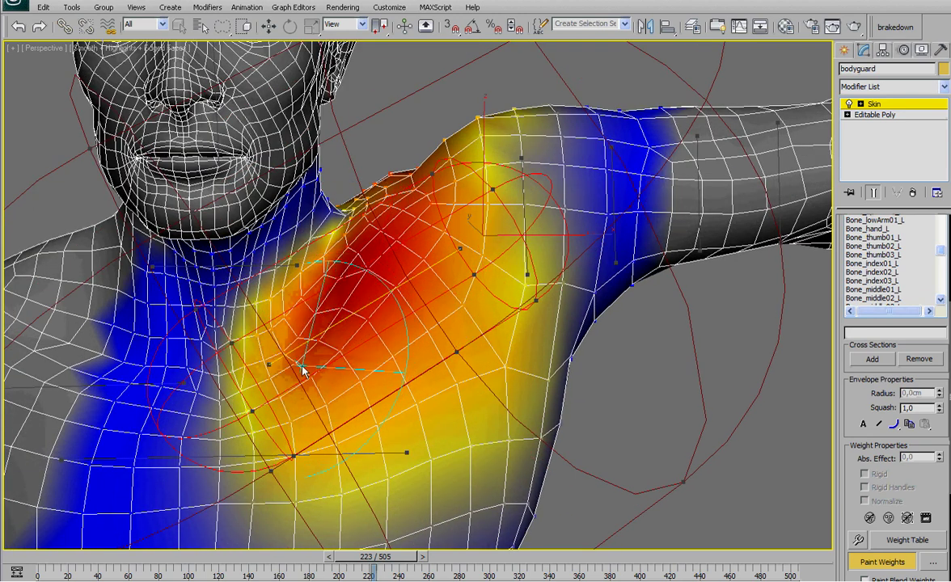
alt+middle_drag(390, 269, 427, 251)
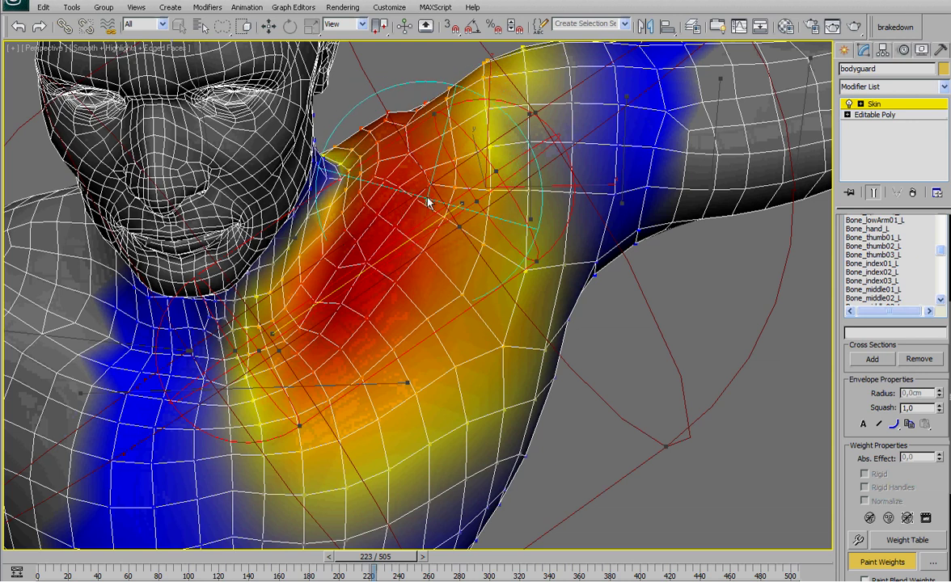
Select Bone_spine03 and paint its weight off the front and top of the left shoulder.
scroll(863, 391, up, 4)
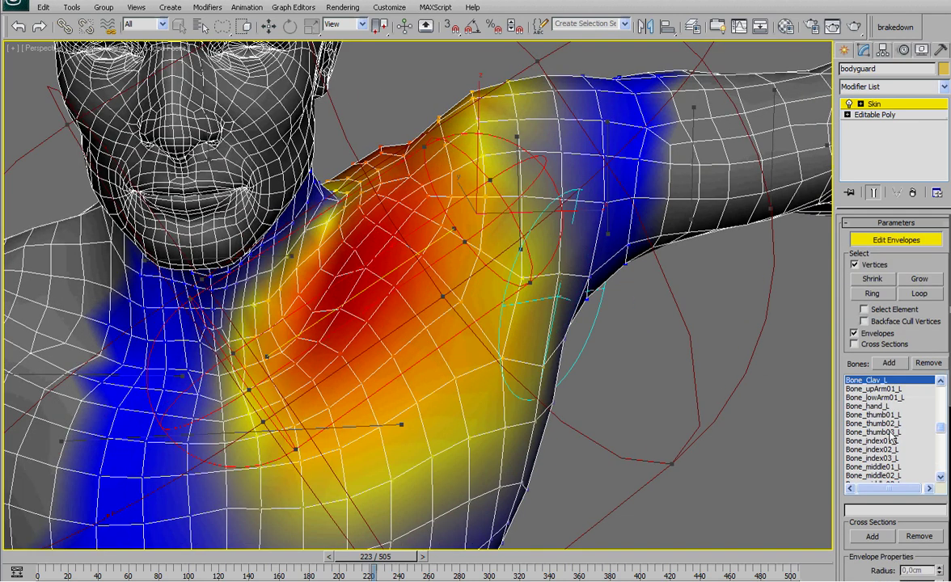
drag(941, 433, 940, 386)
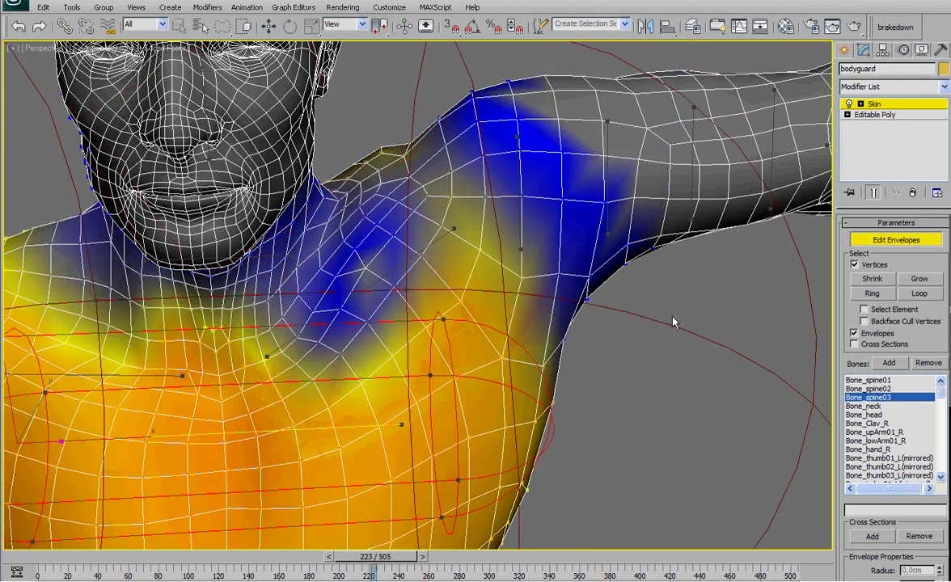
alt+middle_drag(618, 290, 636, 316)
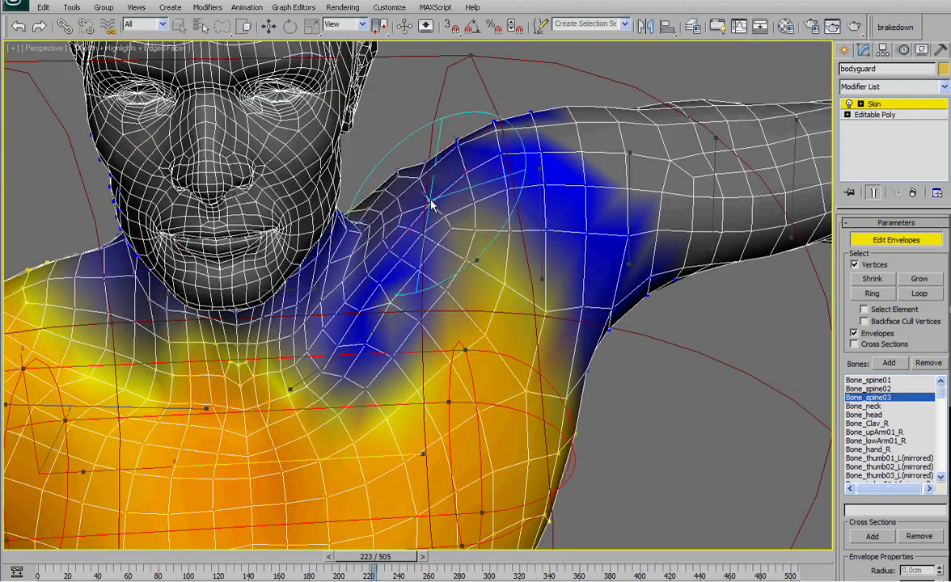
mouse_move(434, 224)
mouse_down()
mouse_move(397, 286)
mouse_move(537, 166)
mouse_up()
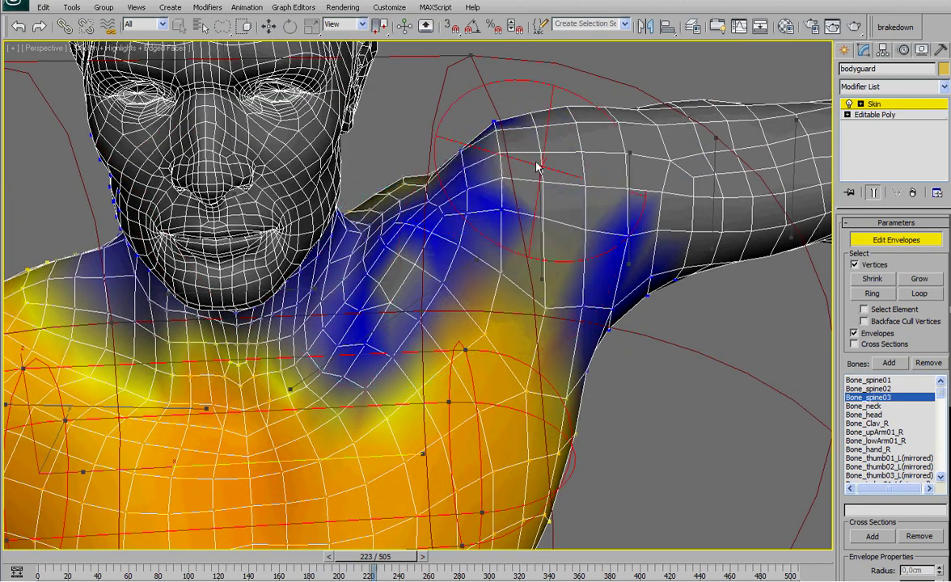
click(599, 242)
mouse_move(599, 242)
alt+middle_down()
mouse_move(599, 212)
mouse_move(611, 210)
mouse_move(541, 218)
alt+middle_up()
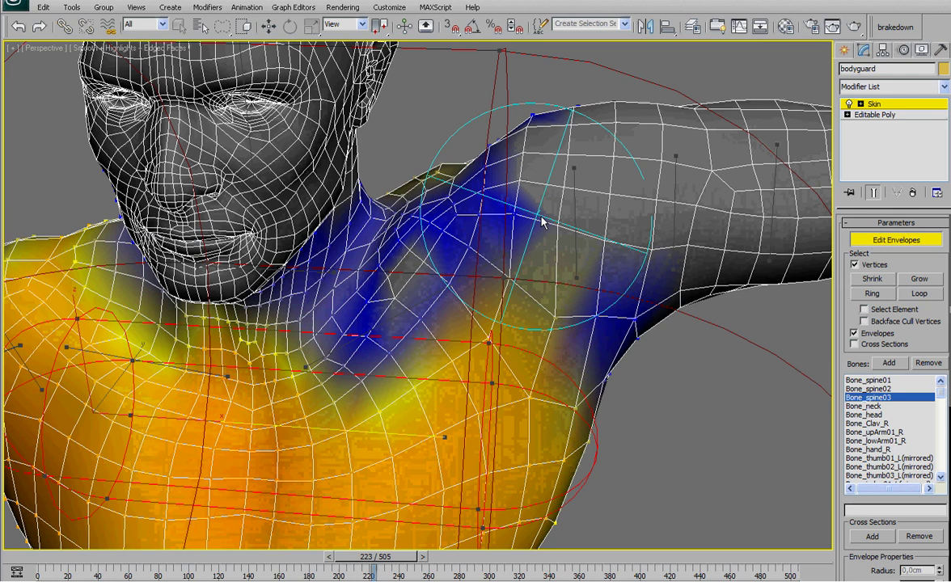
Paint away Bone_spine03 weight on the back of the left shoulder, above the shoulder blade.
alt+middle_drag(480, 190, 432, 272)
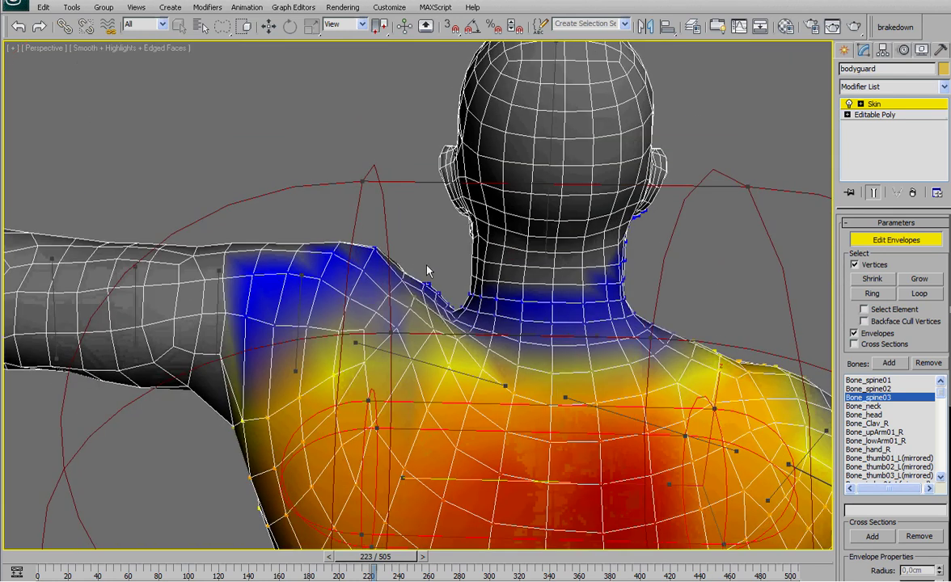
mouse_move(395, 337)
mouse_down()
mouse_move(403, 366)
mouse_move(340, 344)
mouse_up()
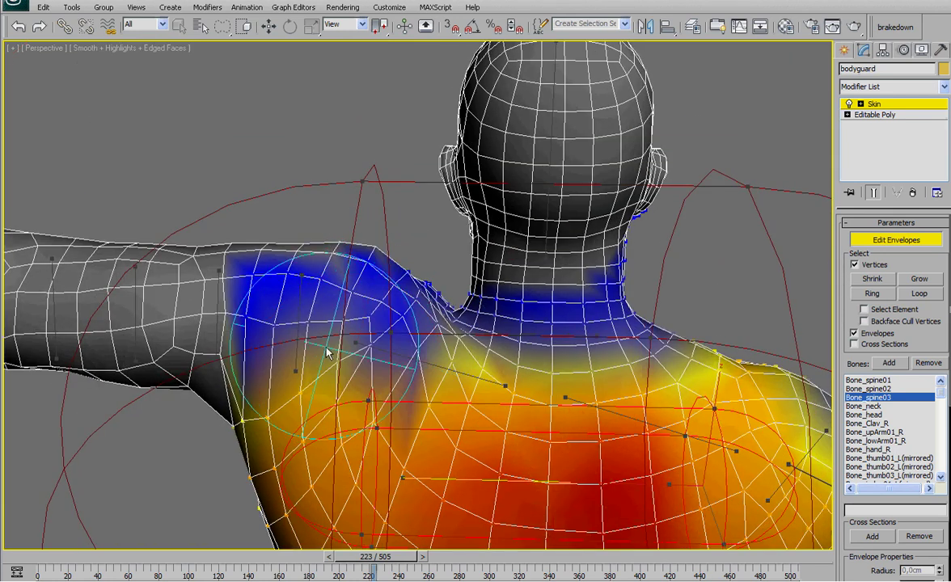
mouse_move(363, 315)
alt+middle_down()
mouse_move(367, 342)
mouse_move(356, 360)
alt+middle_up()
alt+middle_drag(255, 344, 525, 323)
mouse_move(435, 288)
alt+middle_down()
mouse_move(435, 279)
mouse_move(432, 295)
alt+middle_up()
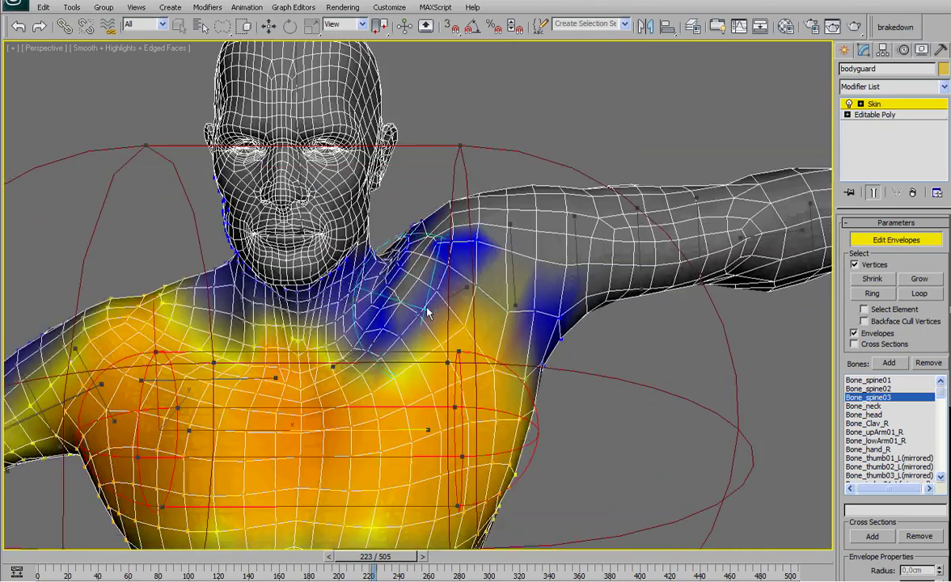
Remove more Bone_spine03 weight along the left collarbone and the front of the shoulder near the armpit.
middle_drag(435, 344, 422, 289)
drag(386, 273, 415, 278)
alt+middle_drag(471, 259, 433, 255)
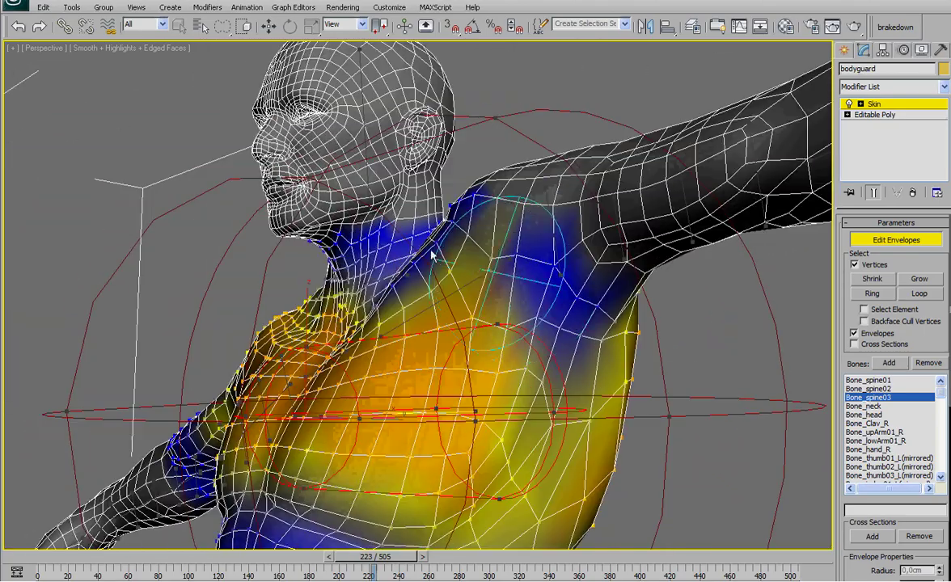
drag(492, 261, 530, 291)
alt+middle_drag(506, 295, 544, 309)
scroll(513, 313, up, 3)
Examine the Bone_neck and Bone_head weights around the neck and left shoulder from several angles.
click(863, 406)
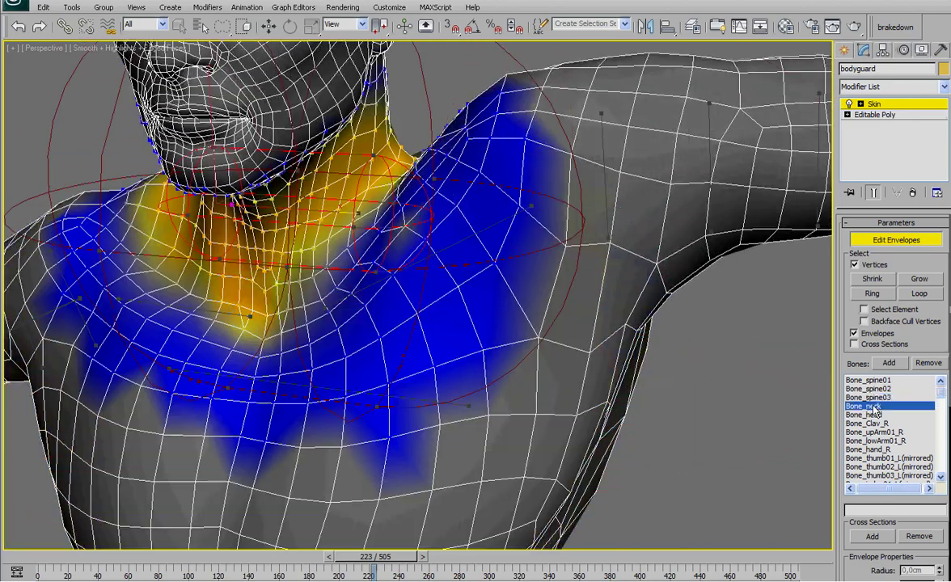
scroll(520, 251, up, 5)
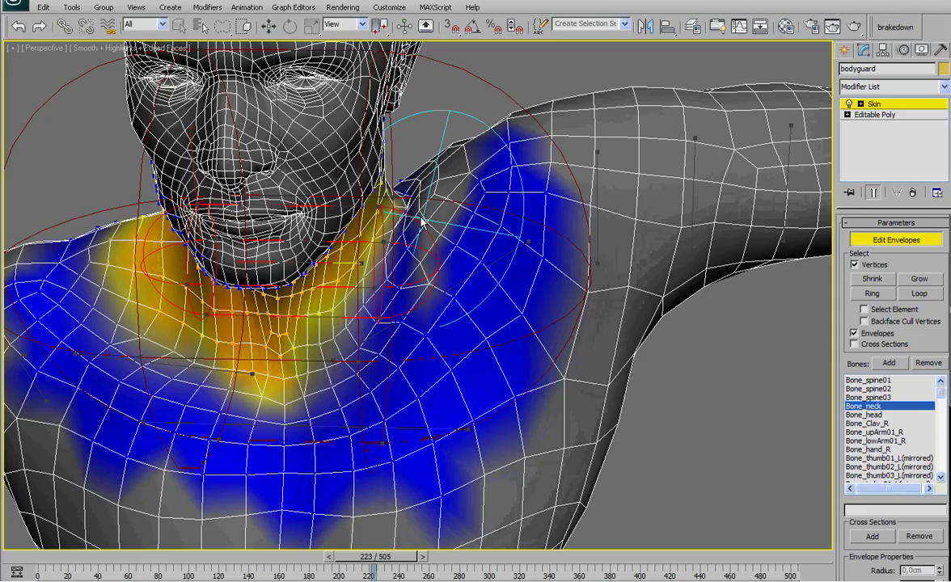
alt+middle_drag(422, 223, 432, 227)
click(864, 415)
scroll(525, 321, down, 6)
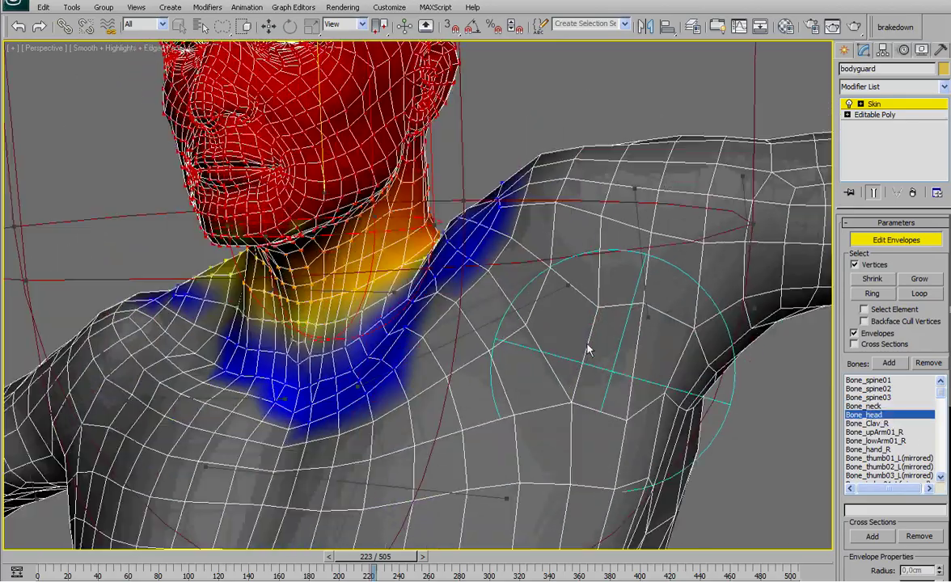
scroll(571, 320, up, 6)
scroll(571, 316, down, 6)
alt+middle_drag(570, 316, 552, 331)
scroll(570, 338, up, 4)
scroll(570, 327, down, 5)
scroll(569, 327, up, 3)
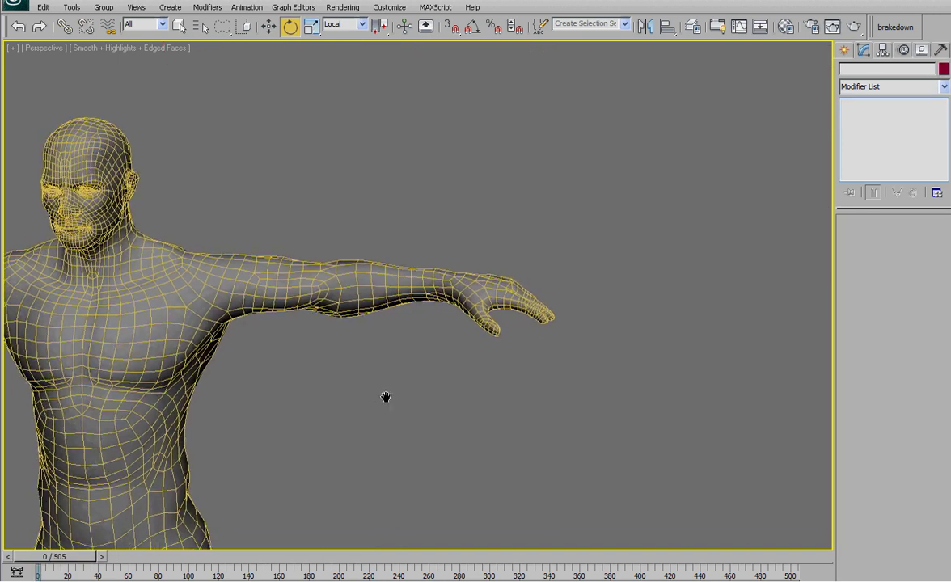
Select the bodyguard mesh and resume envelope editing in its Skin modifier at frame 0, framing the left hand.
middle_drag(384, 397, 384, 418)
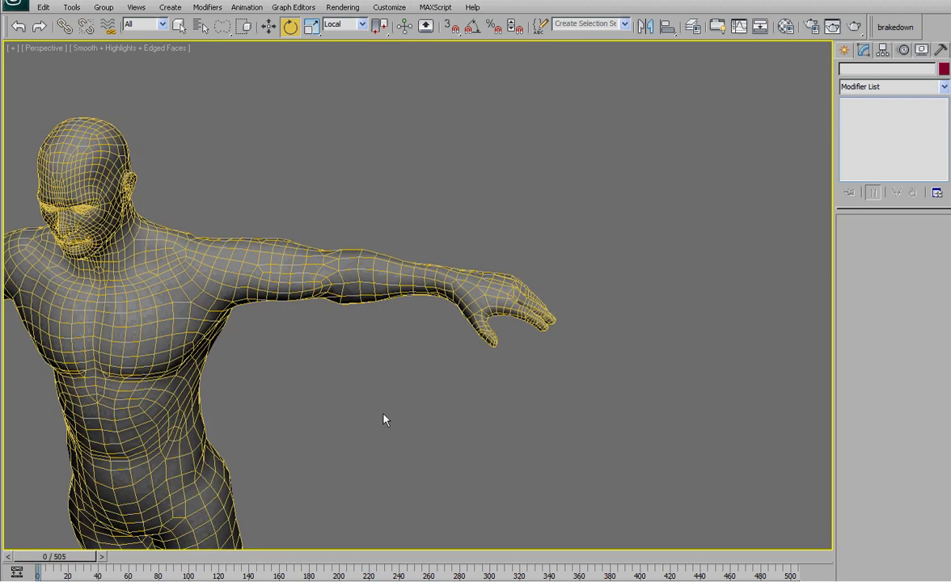
scroll(373, 410, up, 5)
scroll(367, 364, down, 4)
scroll(363, 401, up, 4)
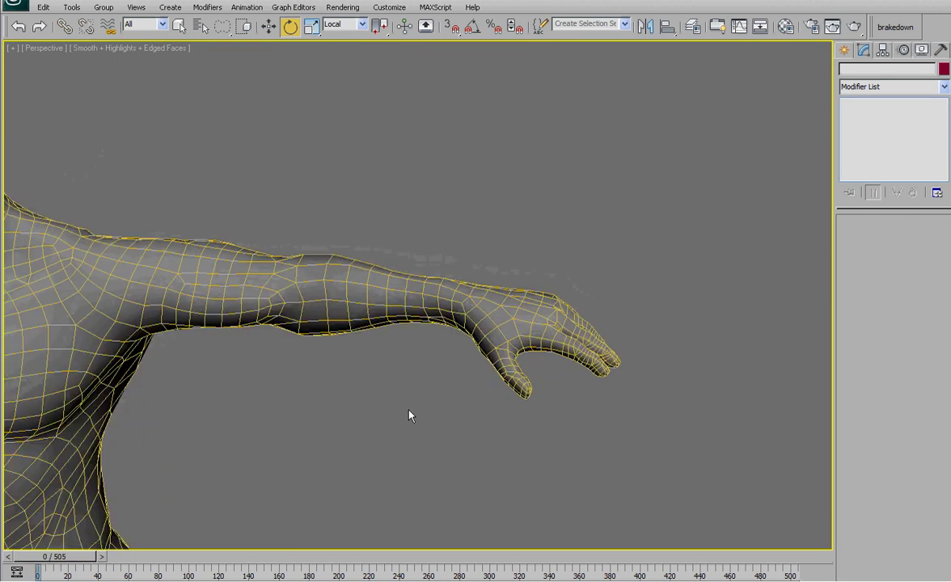
click(557, 325)
alt+middle_drag(558, 325, 467, 331)
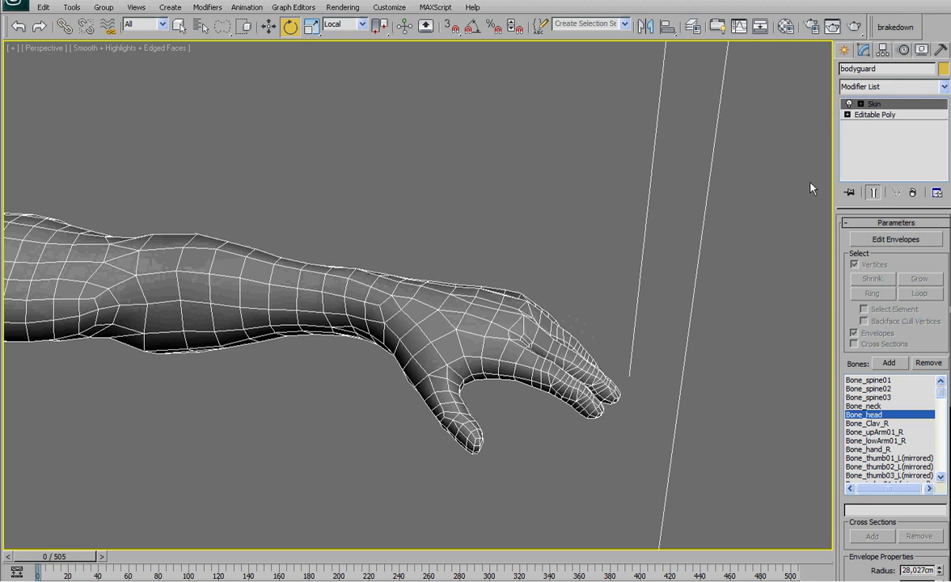
click(874, 106)
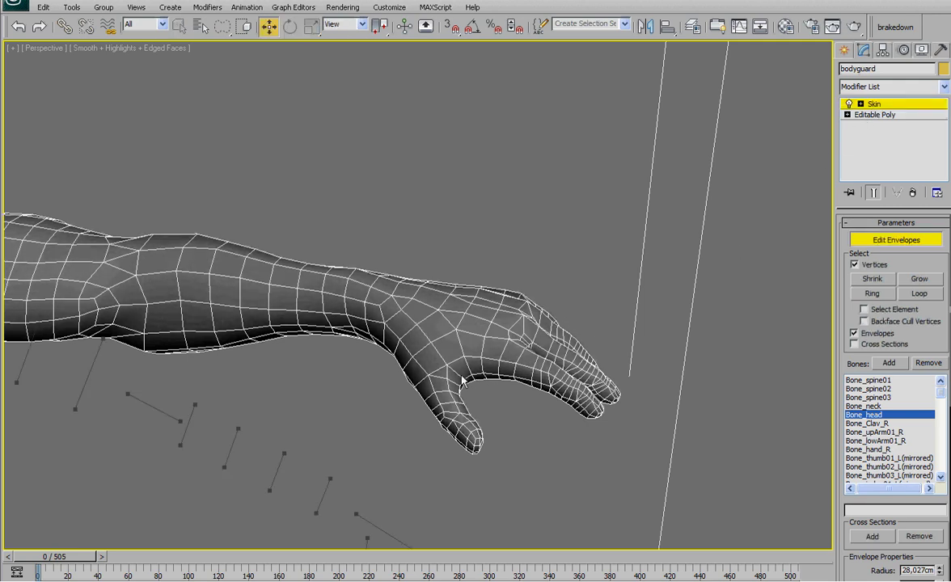
middle_drag(462, 373, 487, 350)
mouse_move(64, 557)
mouse_down()
mouse_move(76, 558)
mouse_move(64, 558)
mouse_up()
key(w)
middle_drag(378, 446, 340, 471)
scroll(340, 472, up, 3)
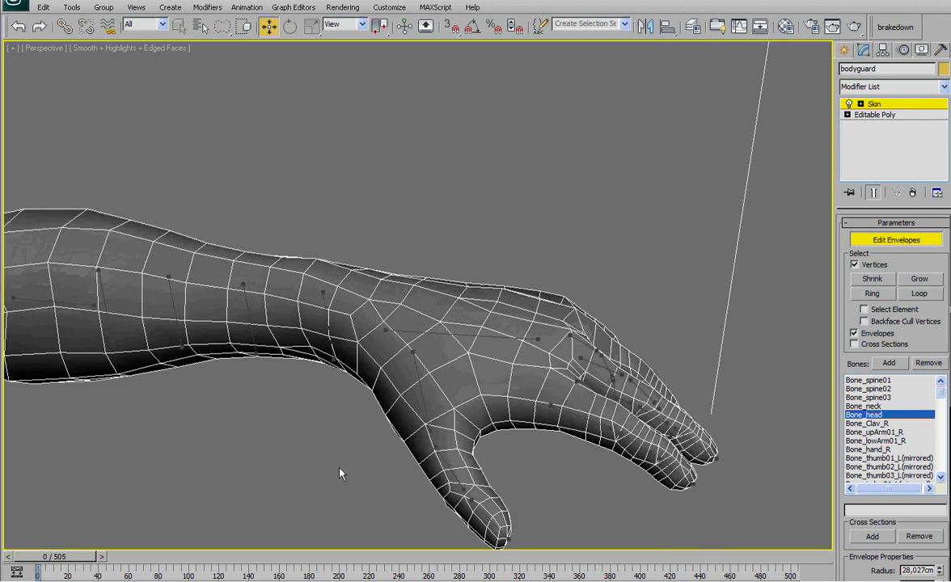
Select the Bone_hand_L envelope and all left-hand vertices, and set their weight to 1 with the Weight Tool.
click(451, 332)
scroll(455, 344, down, 3)
alt+middle_drag(456, 344, 437, 380)
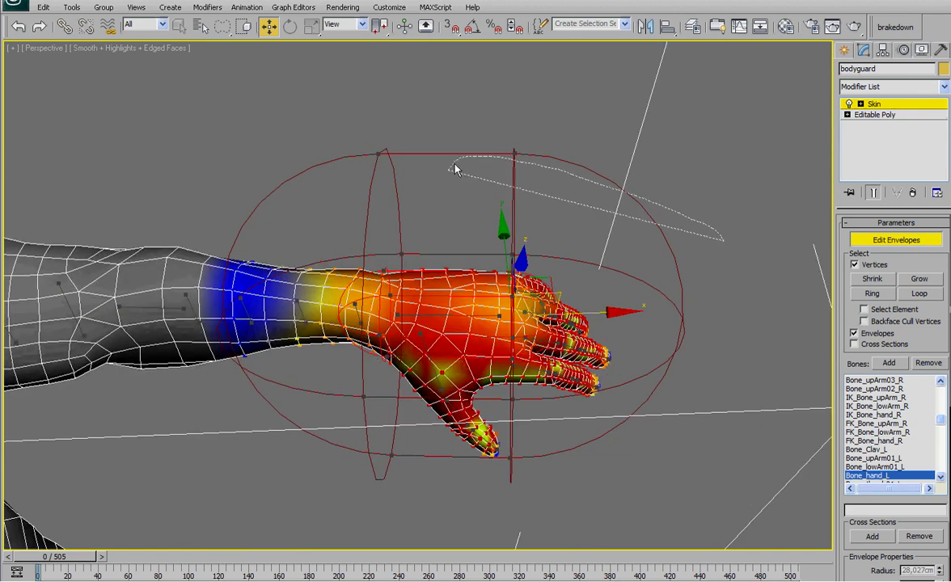
alt+middle_drag(654, 269, 616, 302)
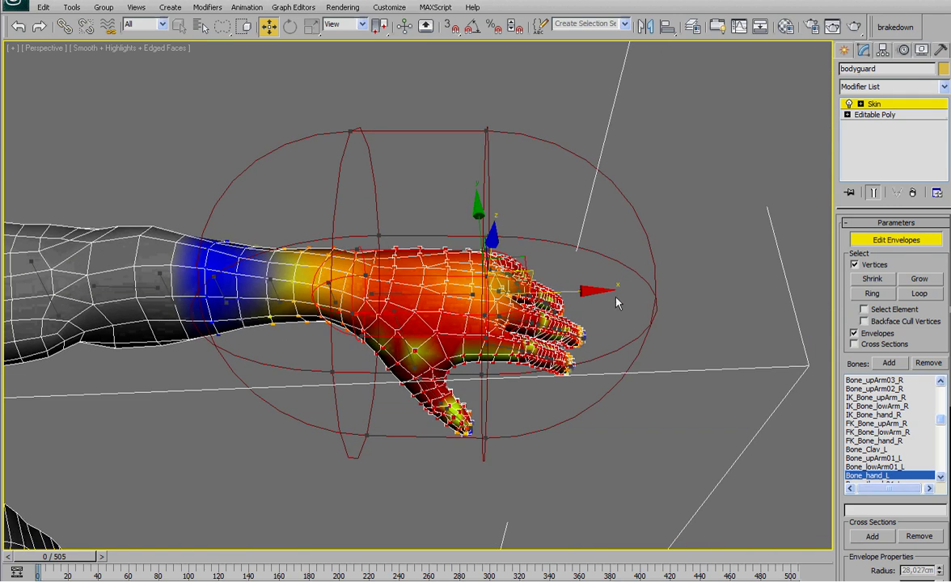
scroll(882, 453, down, 5)
click(860, 431)
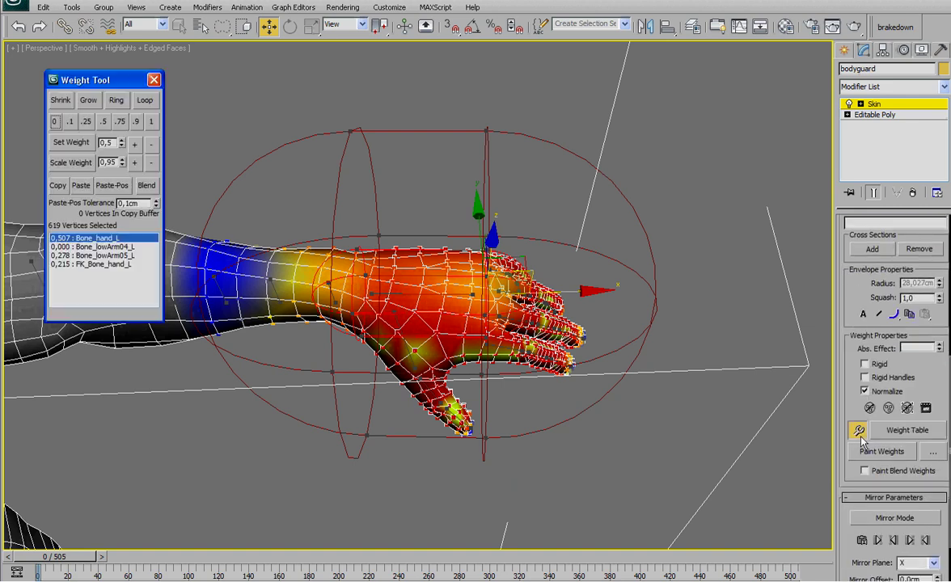
click(151, 121)
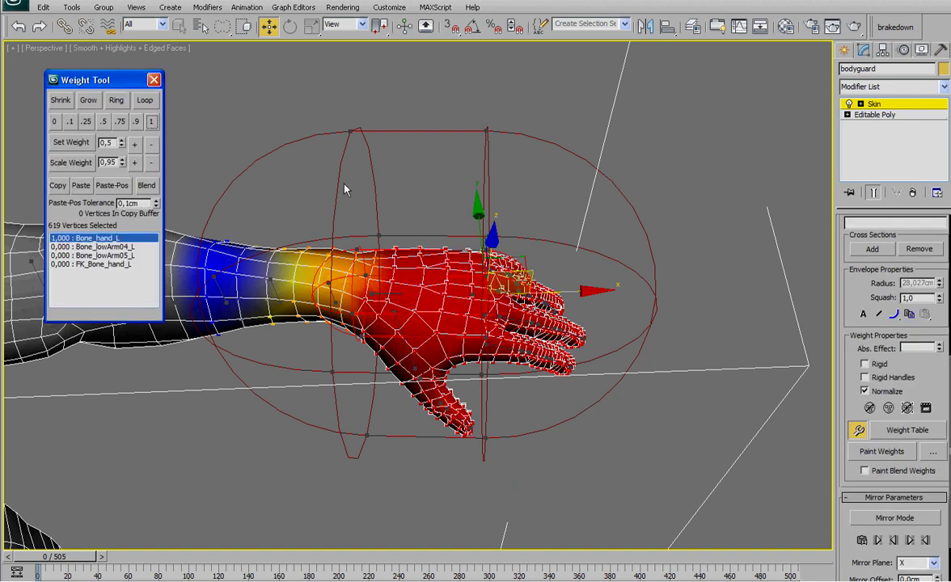
Select the Bone_index01_L envelope, switch to wireframe, and set the index finger's vertices to a weight of 1.
scroll(343, 180, up, 5)
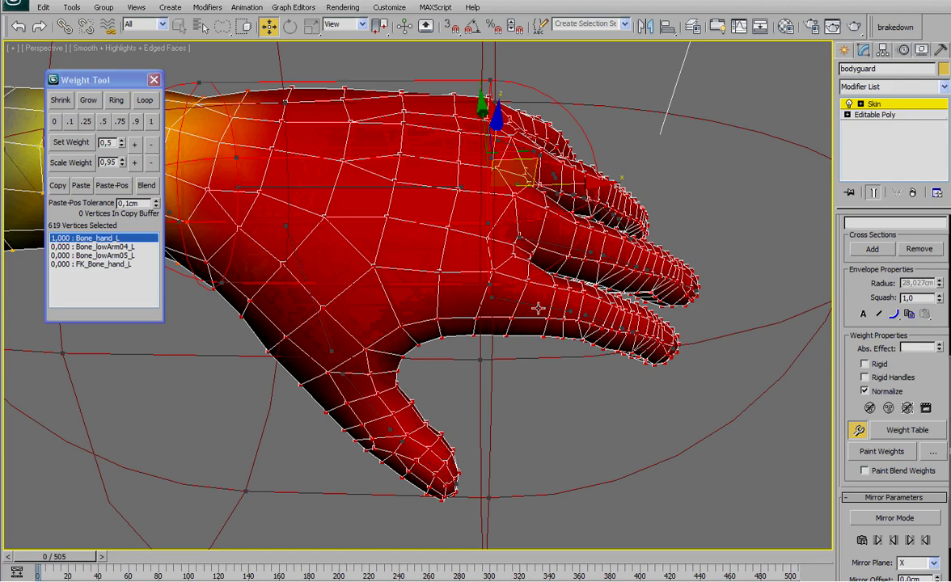
click(538, 309)
alt+middle_drag(538, 308, 338, 282)
click(491, 361)
middle_drag(404, 263, 384, 271)
key(F3)
mouse_move(441, 261)
mouse_down()
mouse_move(303, 366)
mouse_move(394, 518)
mouse_move(466, 502)
mouse_move(463, 483)
mouse_up()
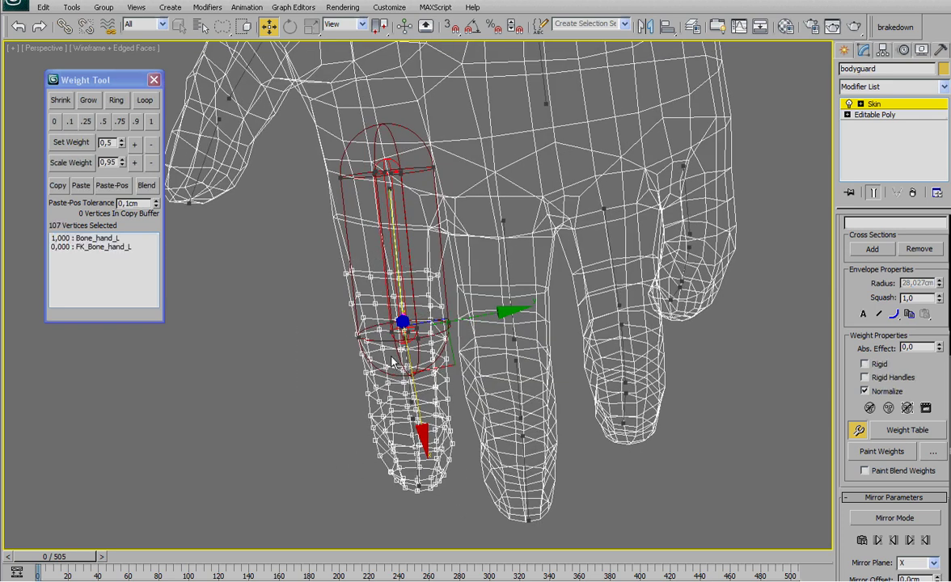
alt+middle_drag(393, 362, 467, 322)
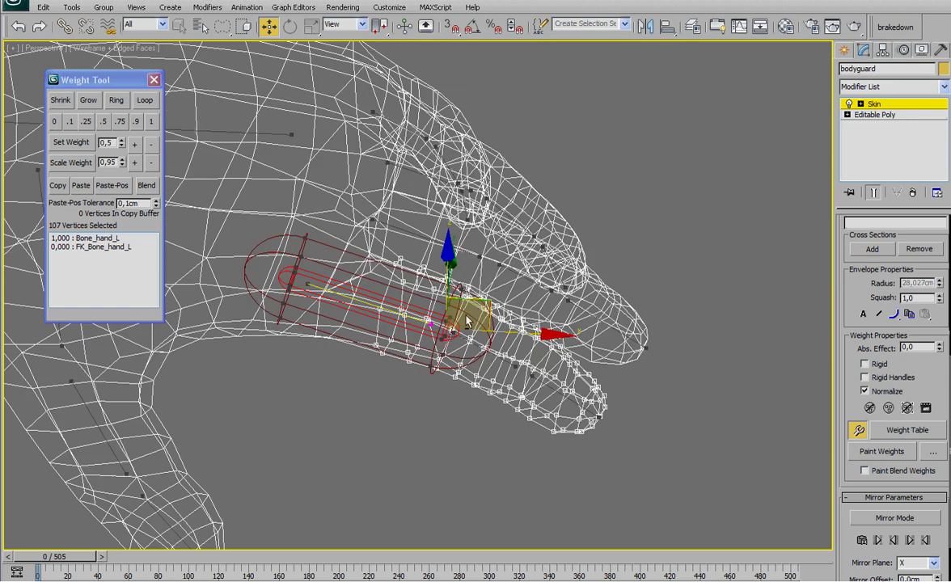
click(151, 121)
Select the ring of vertices at the index finger's base and set its Bone_index01_L weight to 0.5.
mouse_move(293, 217)
alt+middle_down()
mouse_move(237, 251)
mouse_move(287, 310)
alt+middle_up()
scroll(293, 295, up, 3)
mouse_move(270, 264)
mouse_down()
mouse_move(450, 283)
mouse_move(458, 253)
mouse_up()
click(104, 122)
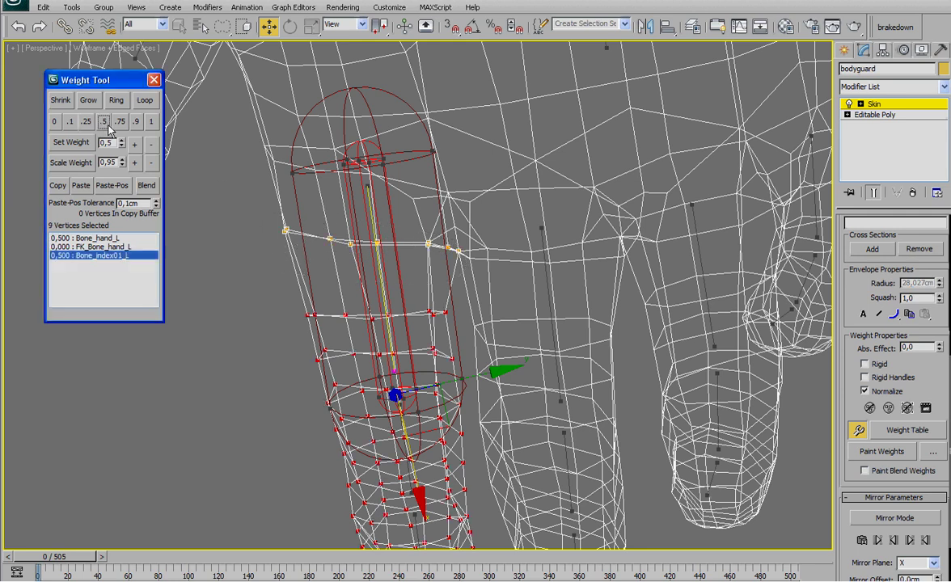
Return to shaded view, move to frame 104, and set the thumb-side vertices at the index finger's base to 0.75 for Bone_index01_L.
alt+middle_drag(317, 321, 380, 293)
key(F3)
drag(69, 564, 227, 551)
key(w)
alt+middle_drag(380, 360, 444, 314)
scroll(445, 322, up, 3)
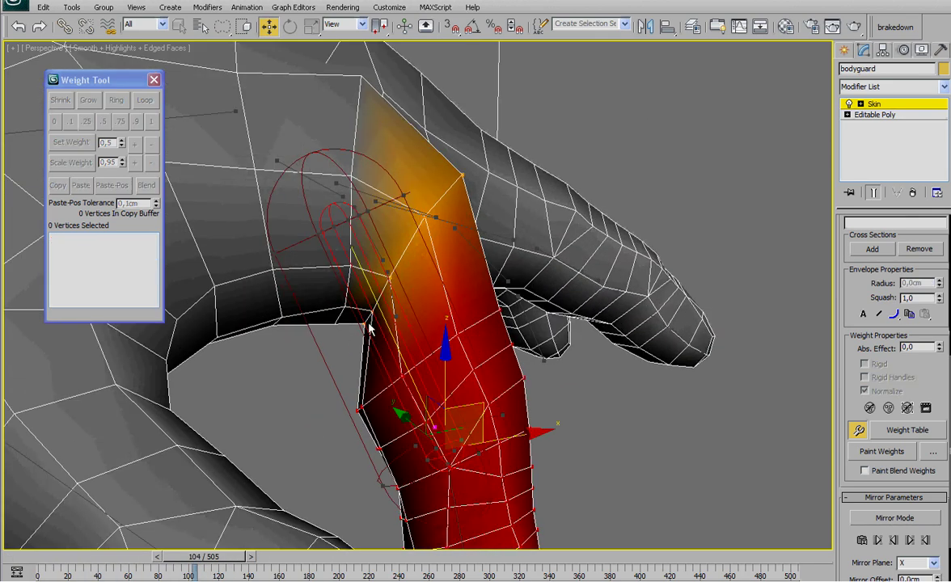
click(369, 325)
click(120, 122)
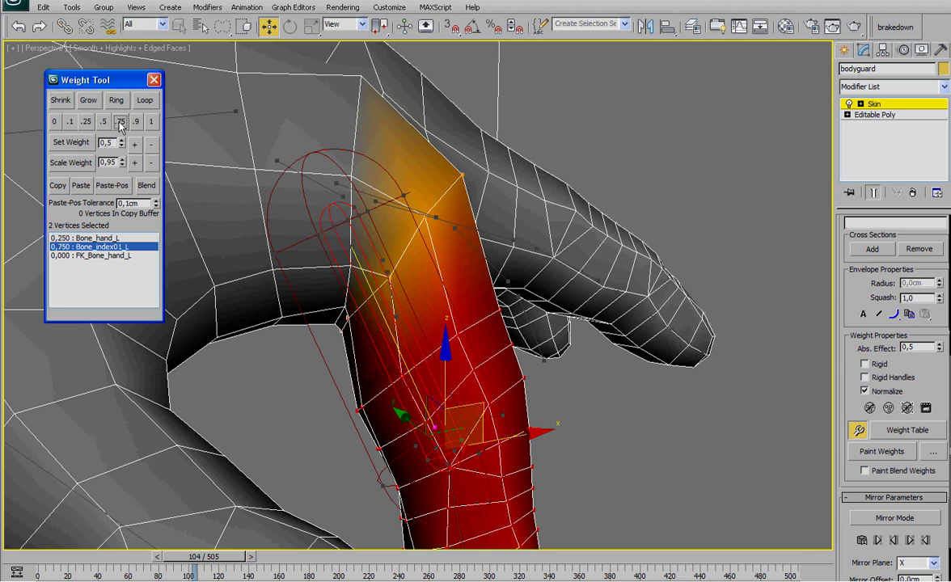
Give the web beside the index finger's base a Bone_index01_L weight of 0.1, and a vertex on the finger's underside 0.75.
click(337, 322)
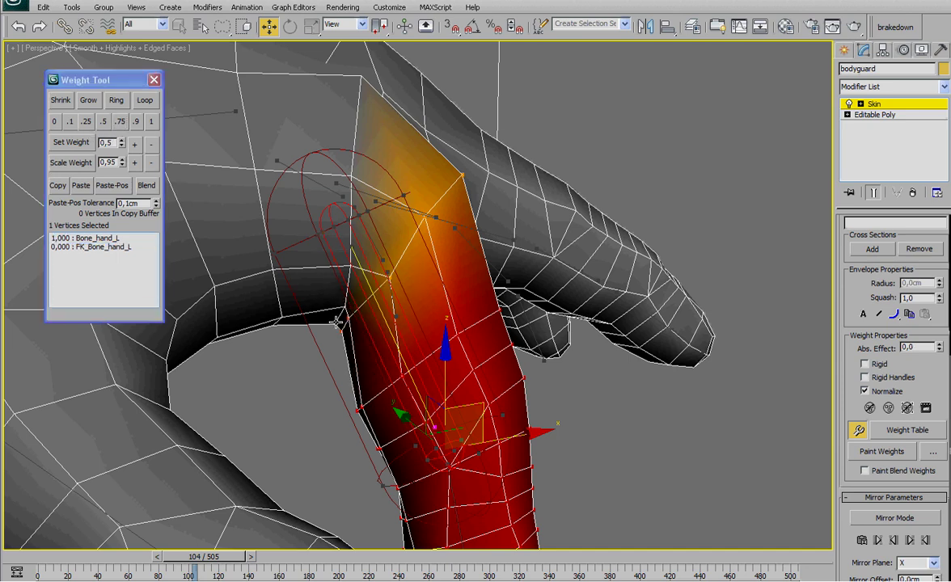
click(74, 119)
alt+middle_drag(331, 269, 542, 351)
click(505, 235)
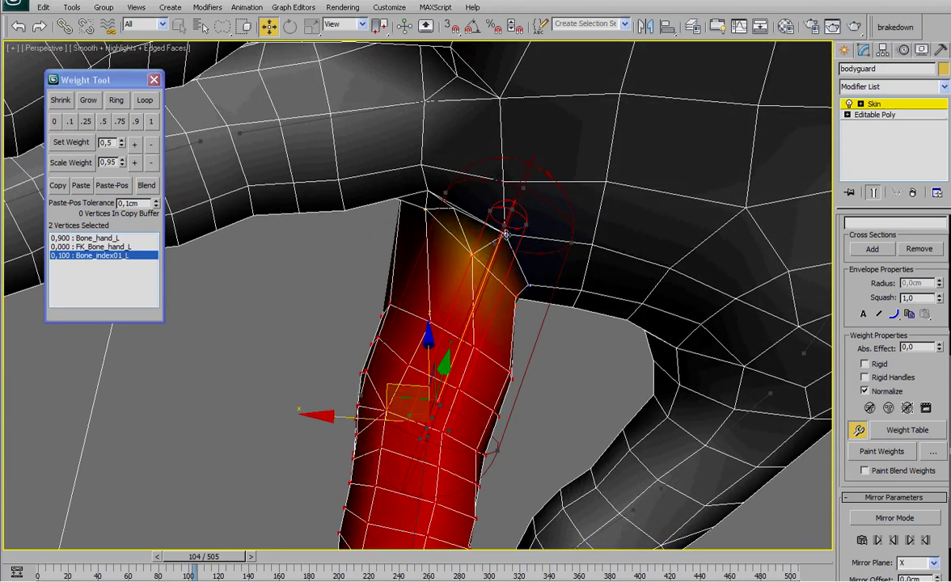
click(89, 124)
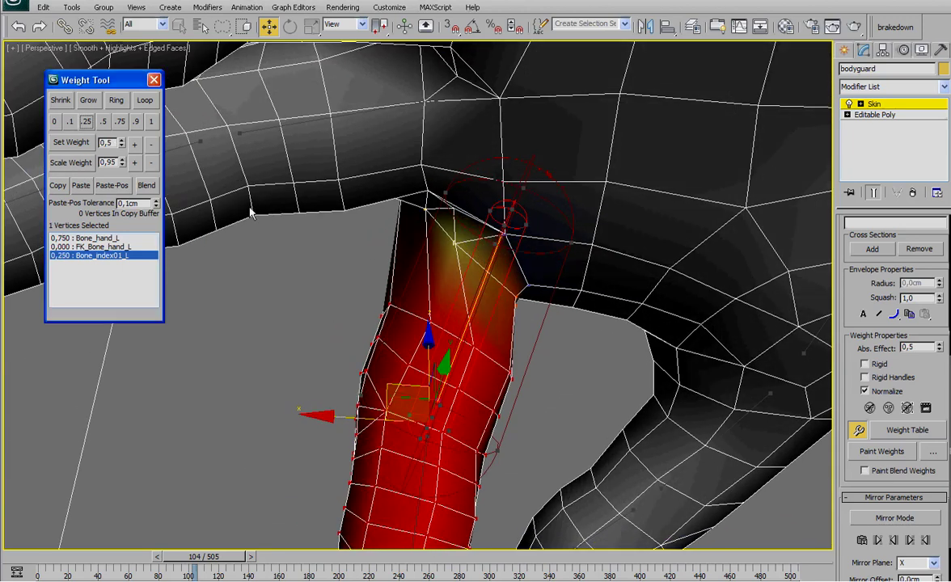
click(104, 123)
click(120, 123)
Select the Bone_index02_L envelope and, in wireframe, set the vertices of the index finger's outer two segments to a weight of 1.
middle_drag(395, 326, 573, 395)
scroll(393, 284, down, 5)
scroll(573, 395, up, 4)
click(405, 399)
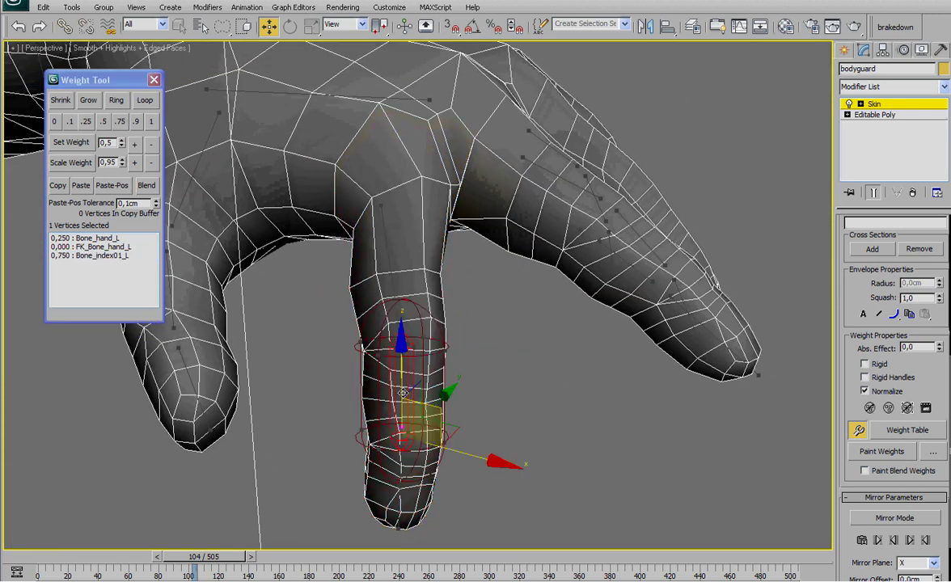
alt+middle_drag(405, 399, 444, 306)
scroll(455, 429, up, 3)
key(F3)
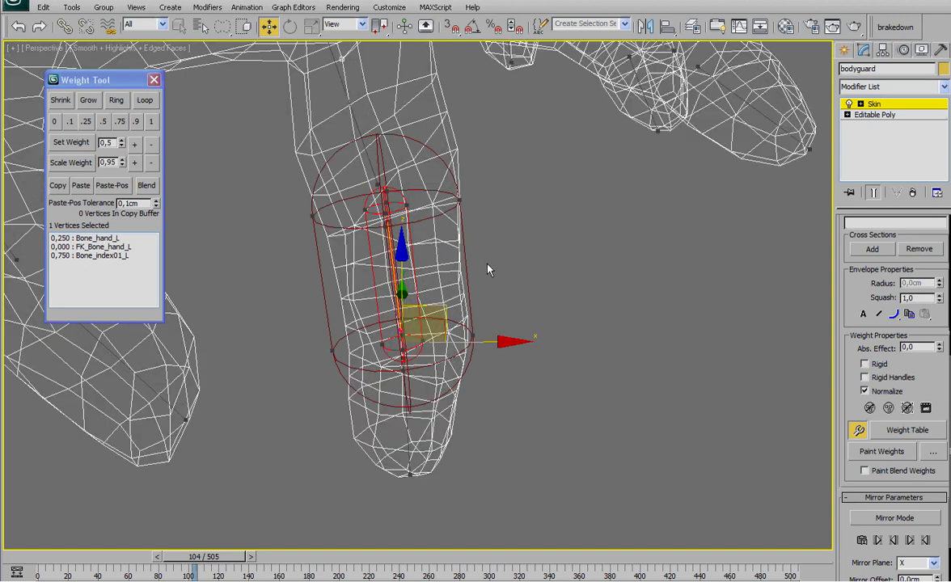
alt+middle_drag(509, 269, 495, 247)
mouse_move(481, 246)
mouse_down()
mouse_move(374, 237)
mouse_move(302, 325)
mouse_move(417, 502)
mouse_move(508, 394)
mouse_up()
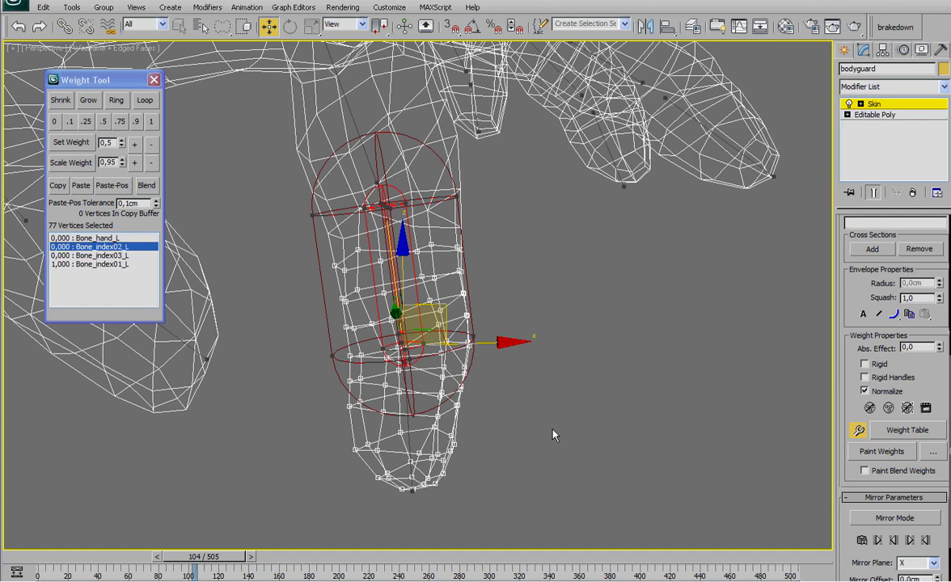
alt+middle_drag(508, 394, 271, 152)
click(150, 122)
alt+middle_drag(453, 243, 488, 240)
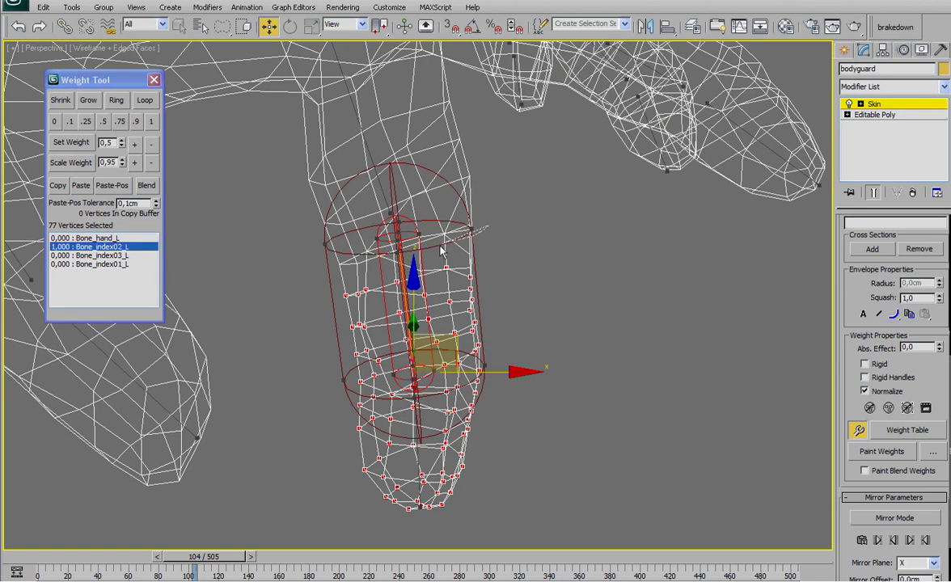
Select the ring of vertices around the index finger's second joint and set its Bone_index02_L weight to 0.5 in shaded view.
drag(419, 232, 496, 220)
key(F3)
mouse_move(507, 216)
alt+middle_down()
mouse_move(485, 267)
mouse_move(435, 253)
alt+middle_up()
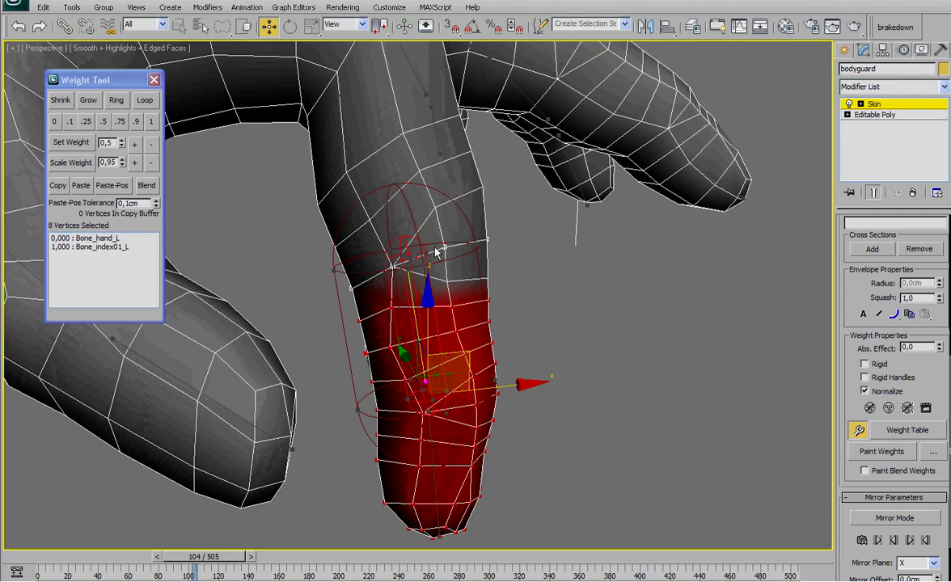
click(103, 121)
scroll(437, 251, up, 5)
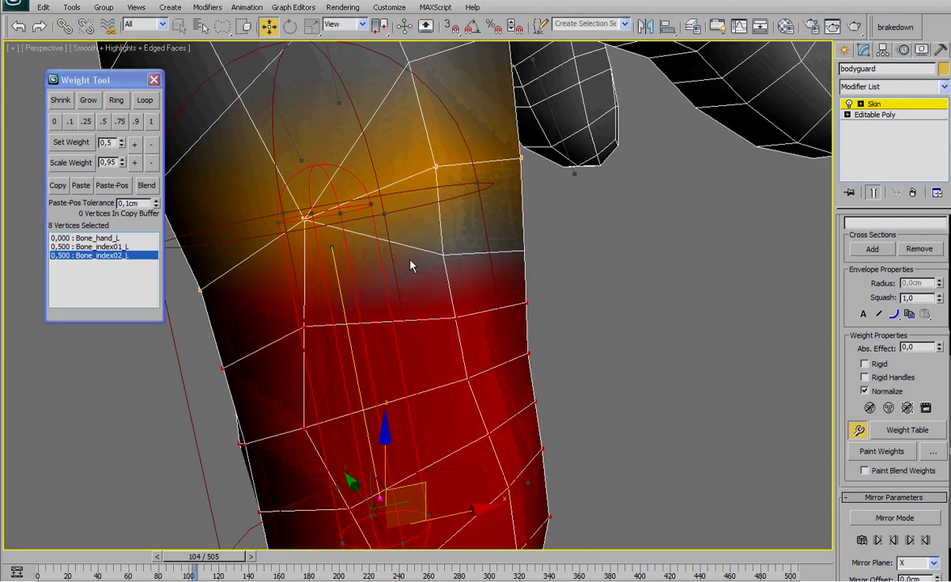
In wireframe, select the vertices just beyond the joint ring and set their Bone_index02_L weight to 0.75.
key(F3)
mouse_move(410, 266)
alt+middle_down()
mouse_move(530, 255)
mouse_move(544, 276)
alt+middle_up()
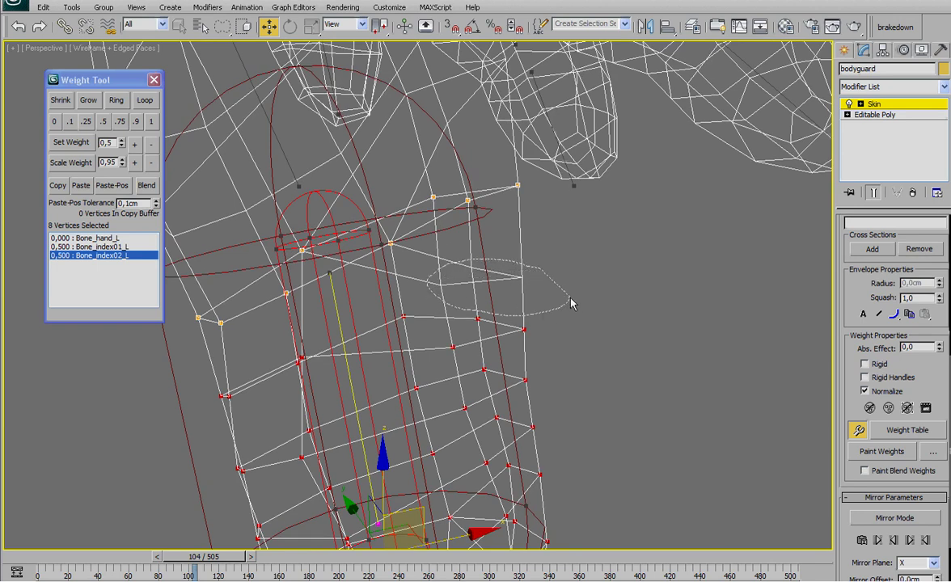
drag(570, 298, 567, 289)
click(119, 121)
Set three vertices just above the joint ring to a Bone_index02_L weight of 0.25, return to shaded view, and scrub the timeline.
alt+middle_drag(330, 194, 559, 153)
key(ctrl+z)
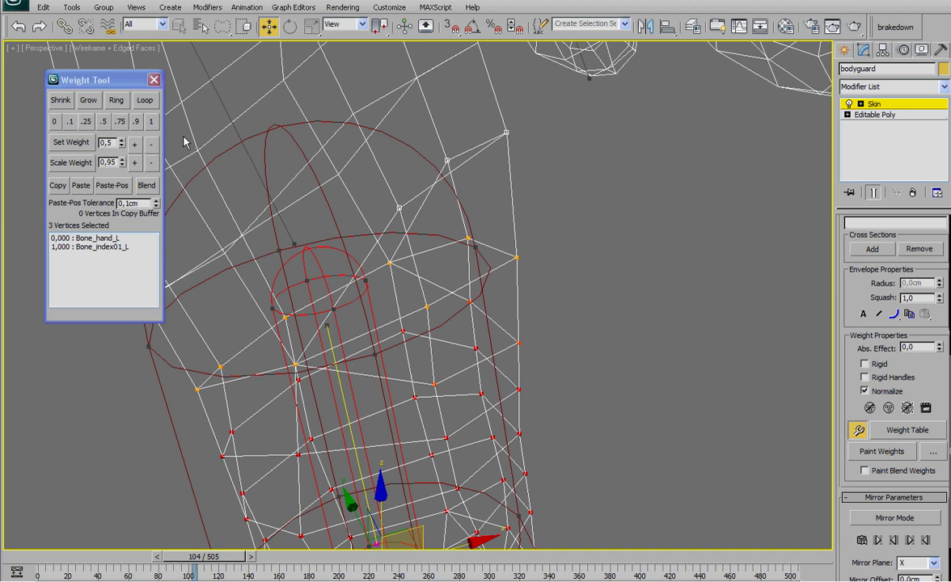
click(87, 121)
scroll(368, 219, down, 4)
key(F3)
scroll(365, 214, down, 4)
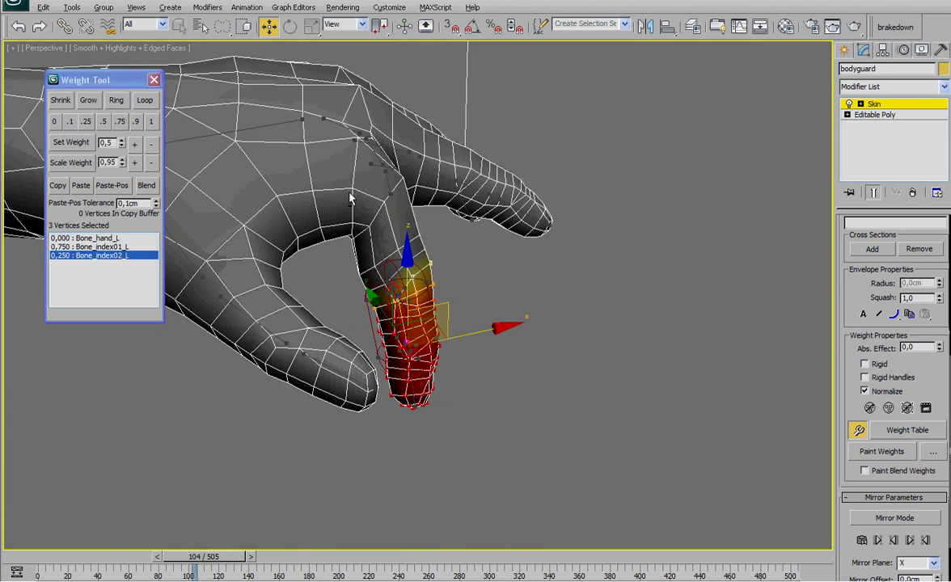
drag(228, 565, 368, 520)
key(w)
alt+middle_drag(479, 331, 506, 285)
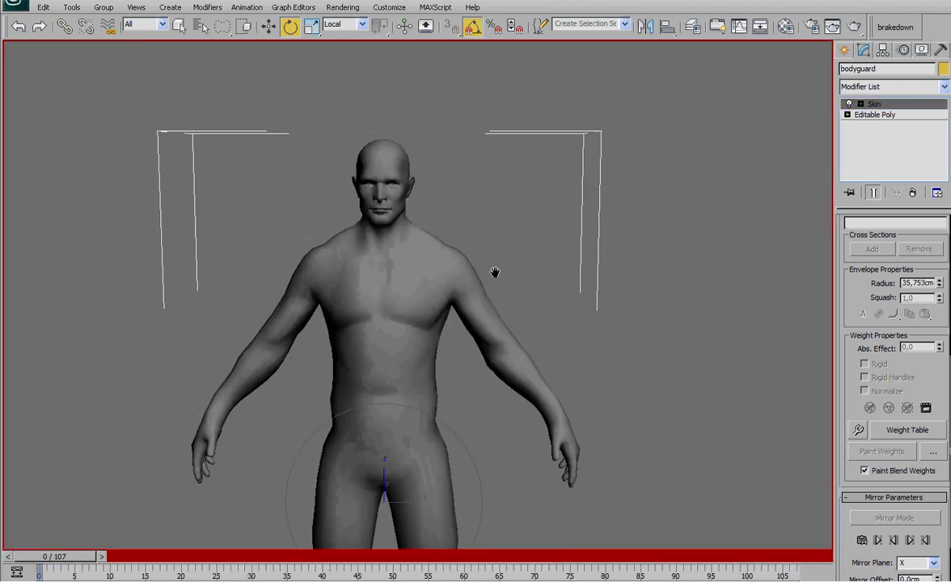
scroll(489, 273, down, 3)
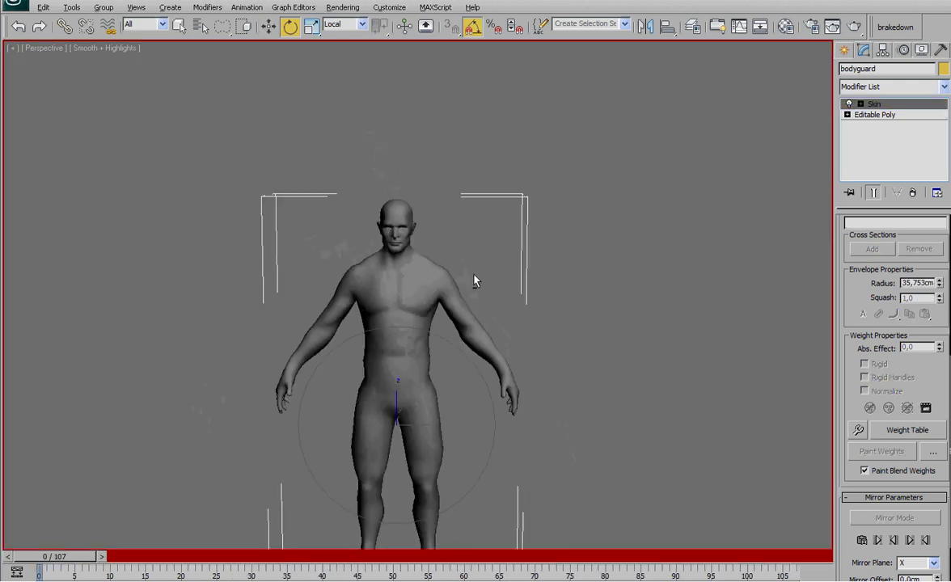
scroll(479, 283, up, 5)
alt+middle_drag(486, 291, 453, 207)
scroll(495, 242, up, 5)
click(581, 216)
click(483, 215)
scroll(475, 224, down, 3)
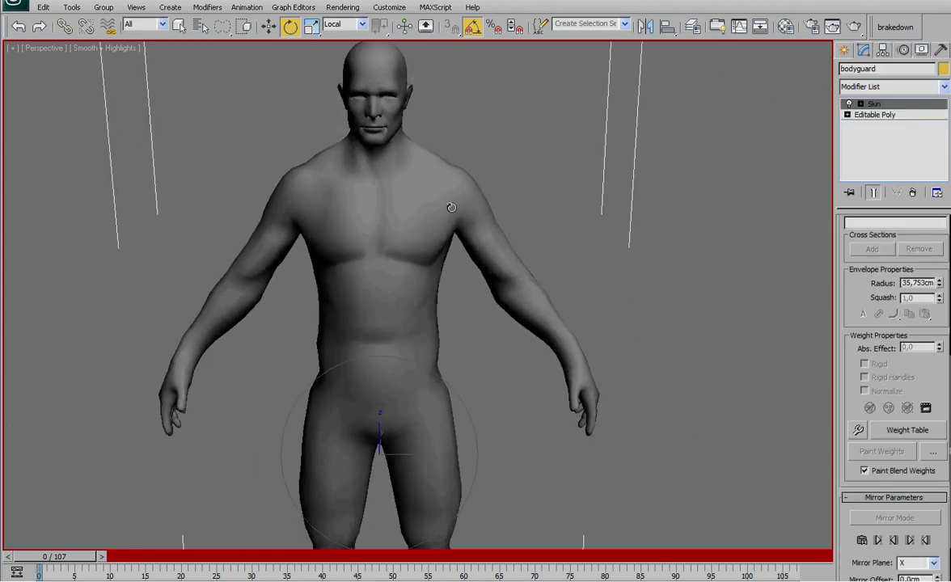
Enter Skin envelope editing with edged faces shown, turn off Always Deform in the advanced parameters, and leave envelope editing.
click(871, 106)
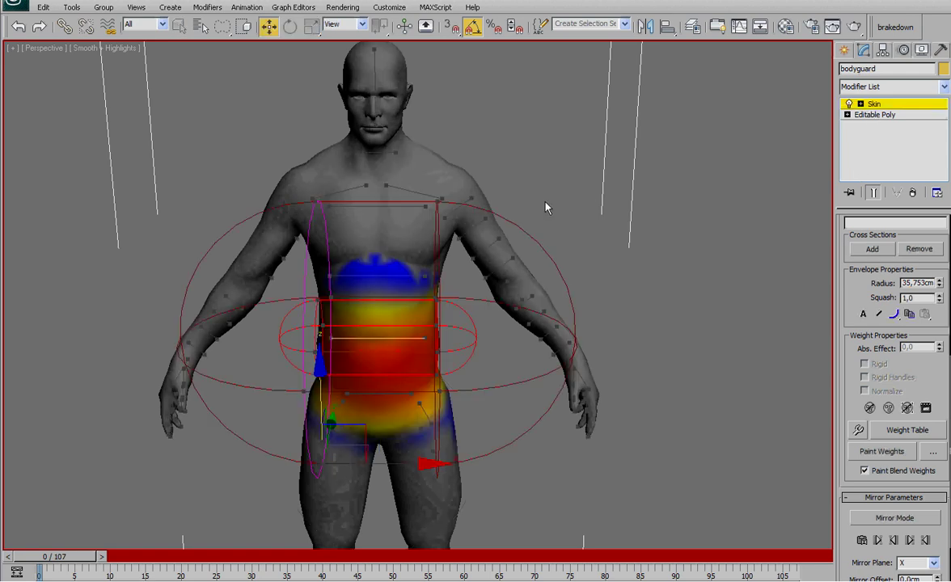
middle_drag(553, 215, 508, 271)
scroll(569, 234, down, 3)
scroll(569, 234, up, 5)
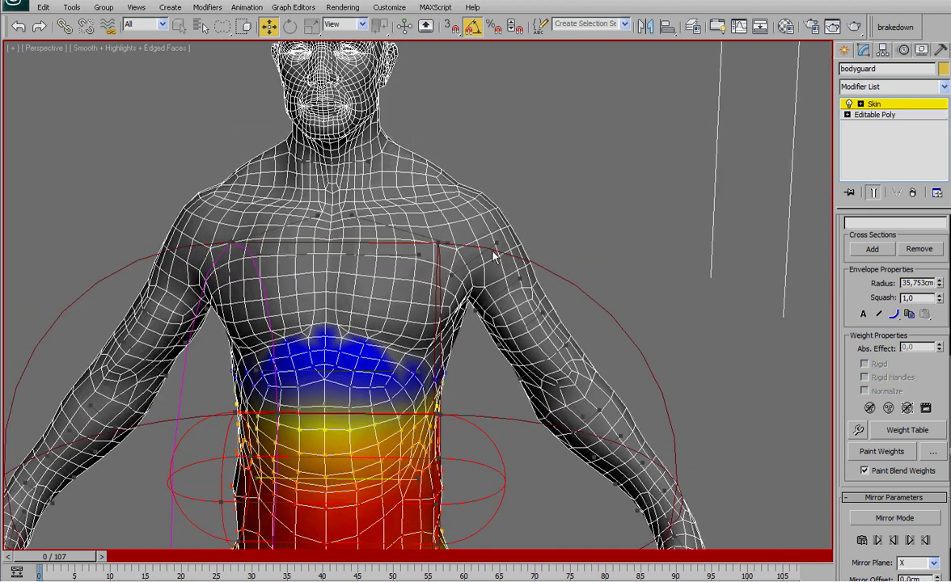
scroll(495, 256, down, 5)
scroll(495, 238, up, 4)
scroll(497, 237, down, 3)
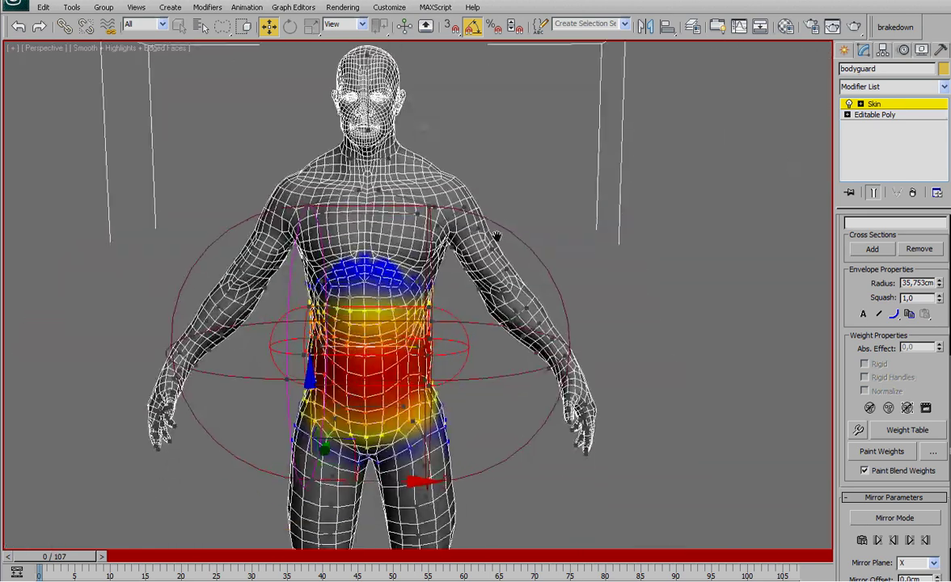
scroll(491, 236, up, 3)
middle_drag(497, 237, 480, 294)
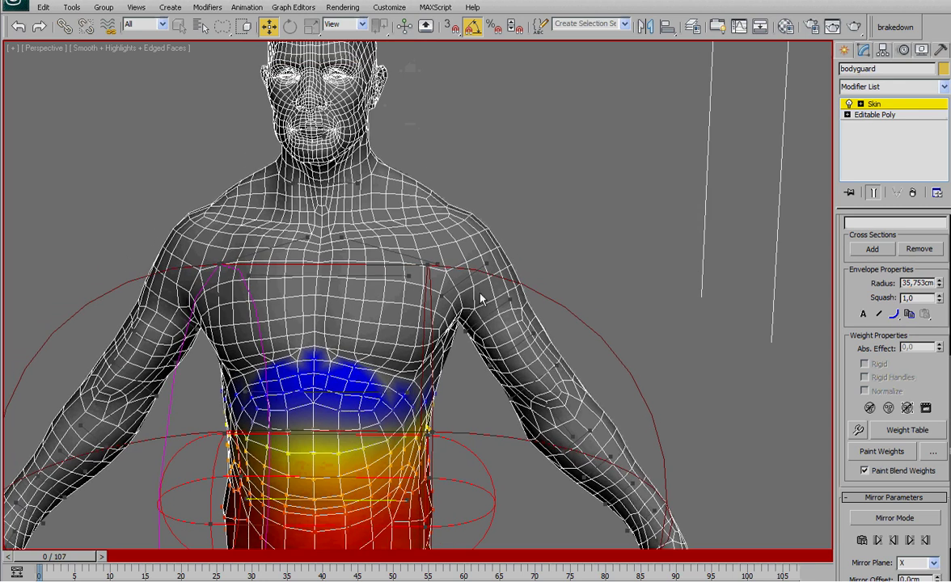
drag(845, 379, 843, 260)
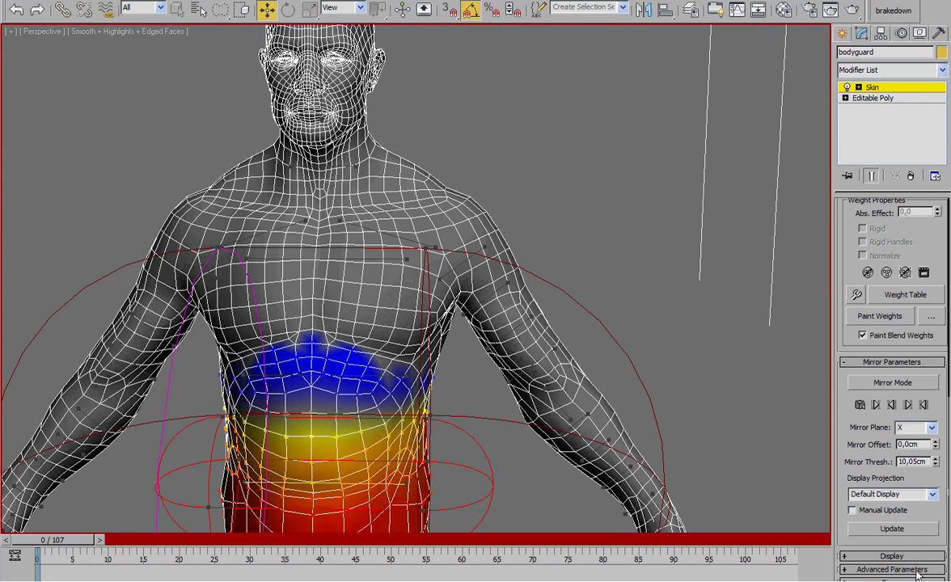
click(916, 571)
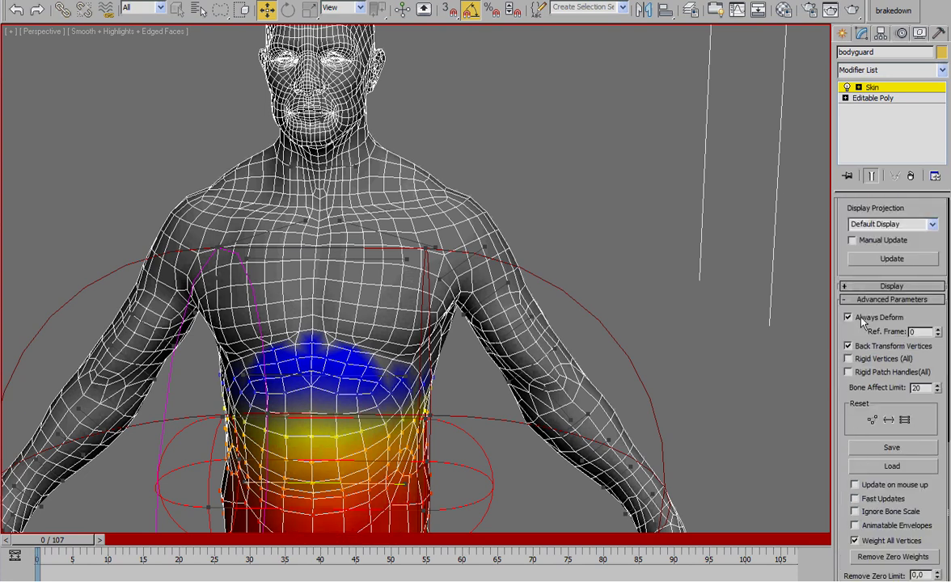
click(878, 89)
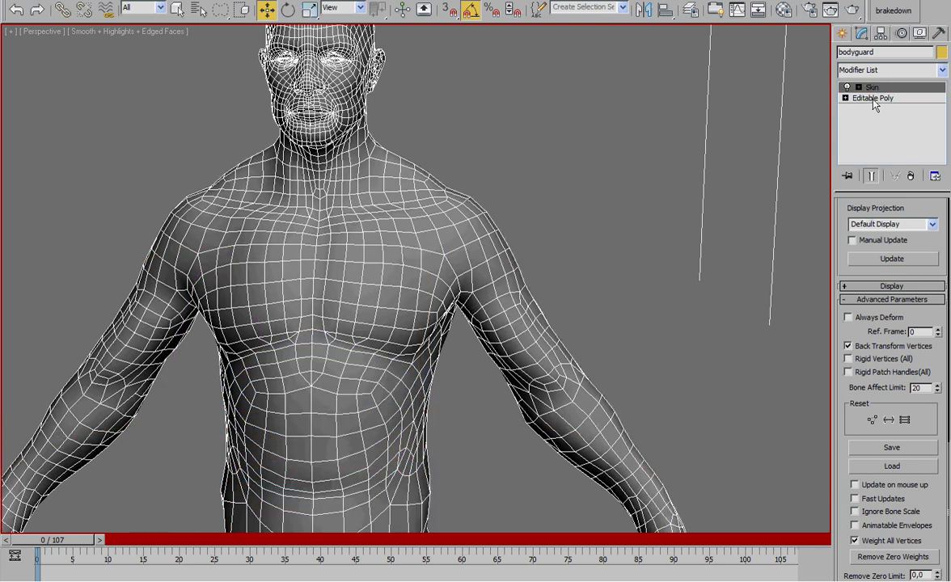
At the Editable Poly edge level, select a lengthwise edge on the character's left upper arm in wireframe and disable soft selection.
click(874, 99)
click(517, 341)
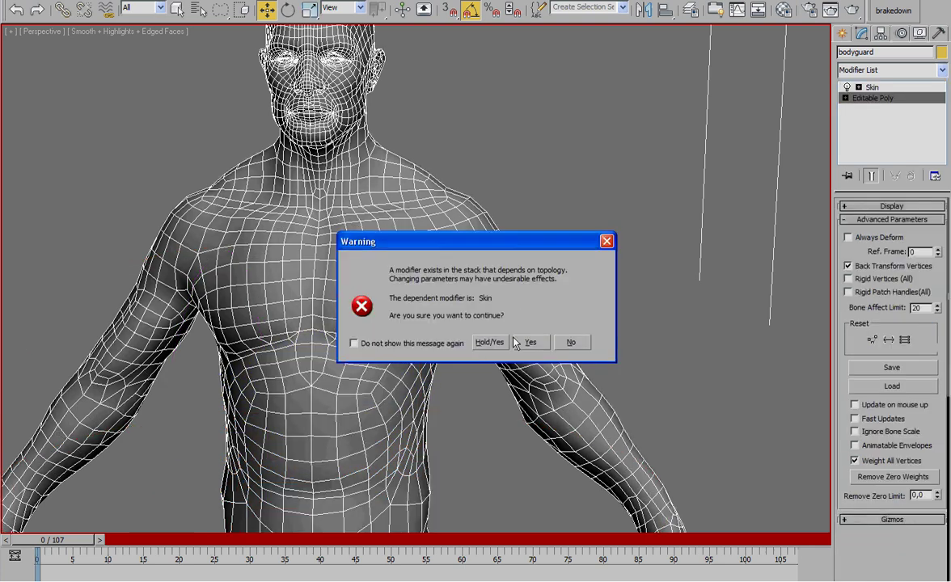
middle_drag(496, 314, 479, 326)
scroll(489, 399, up, 5)
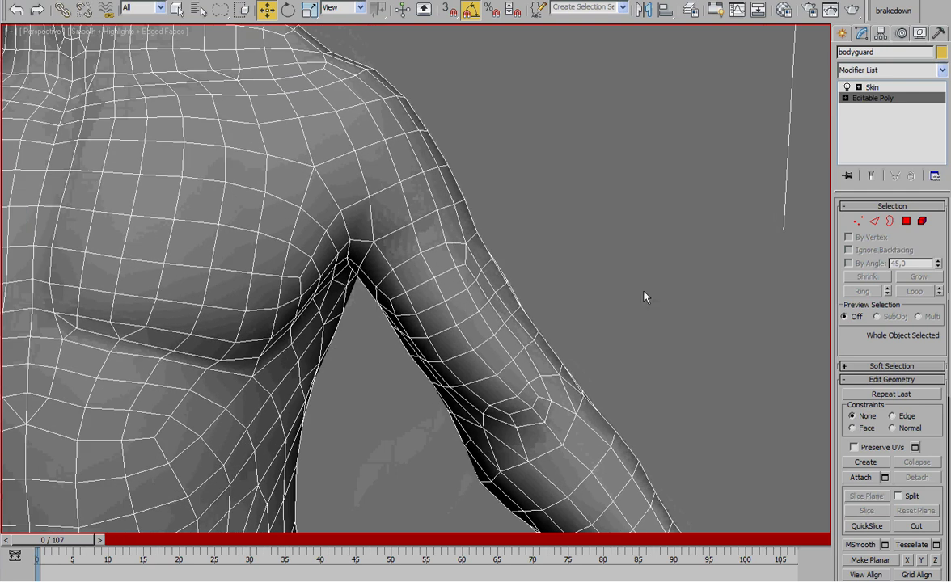
key(2)
key(F3)
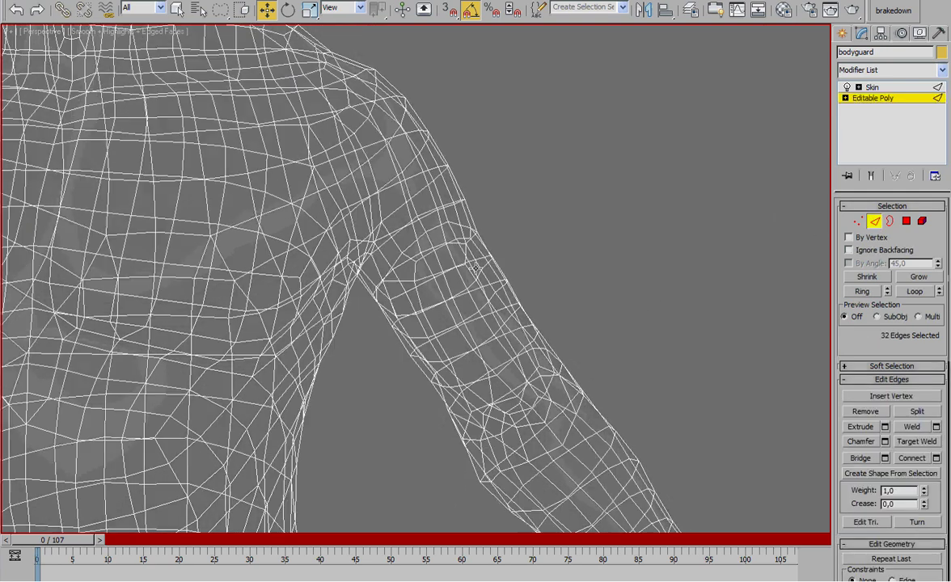
click(439, 290)
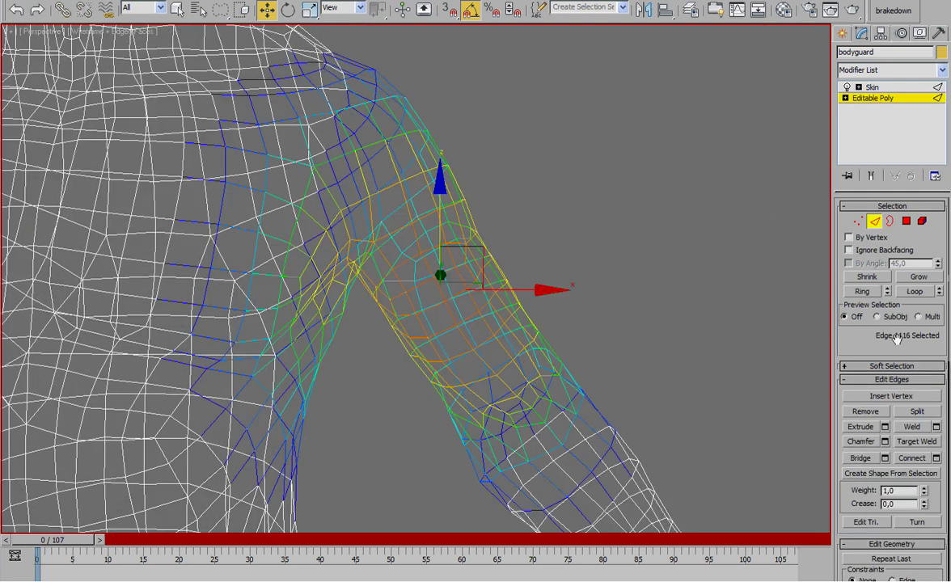
click(883, 366)
click(849, 300)
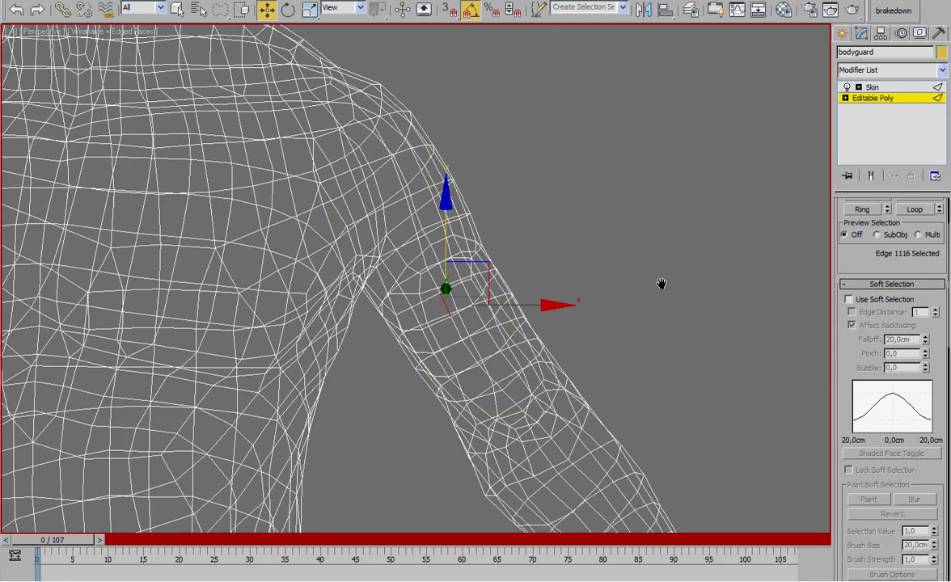
Extend the selection to the edge's full ring and connect it with 2 segments.
click(864, 210)
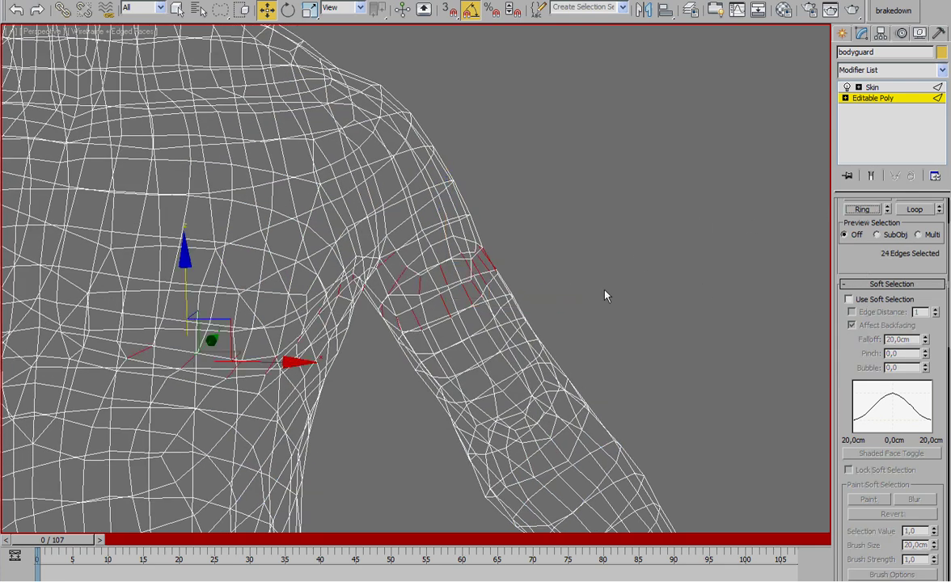
key(F3)
right_click(516, 285)
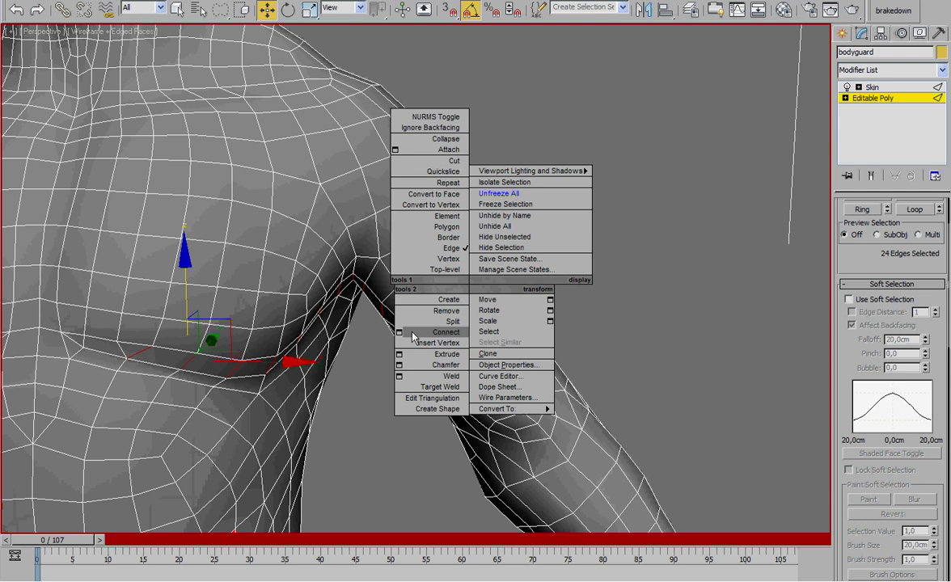
click(403, 333)
click(471, 277)
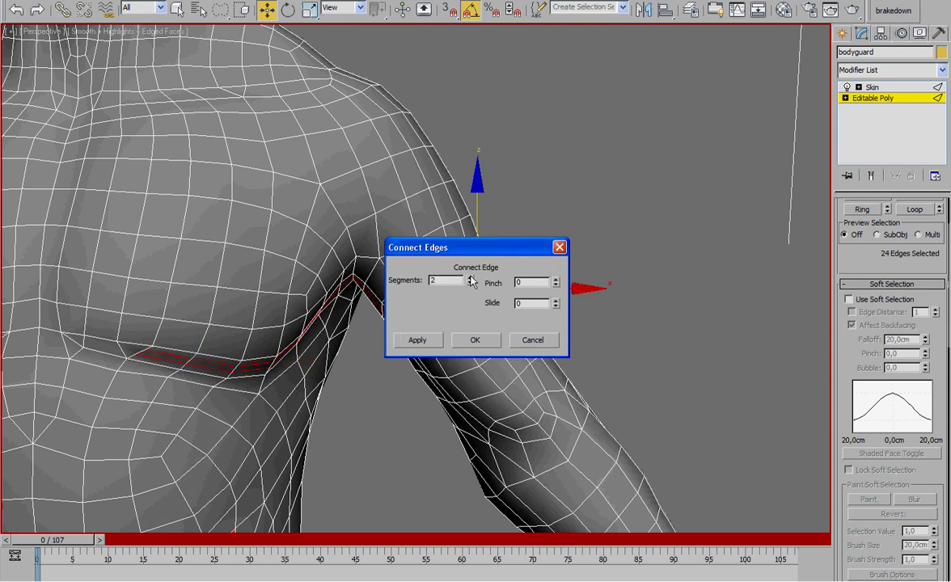
click(474, 342)
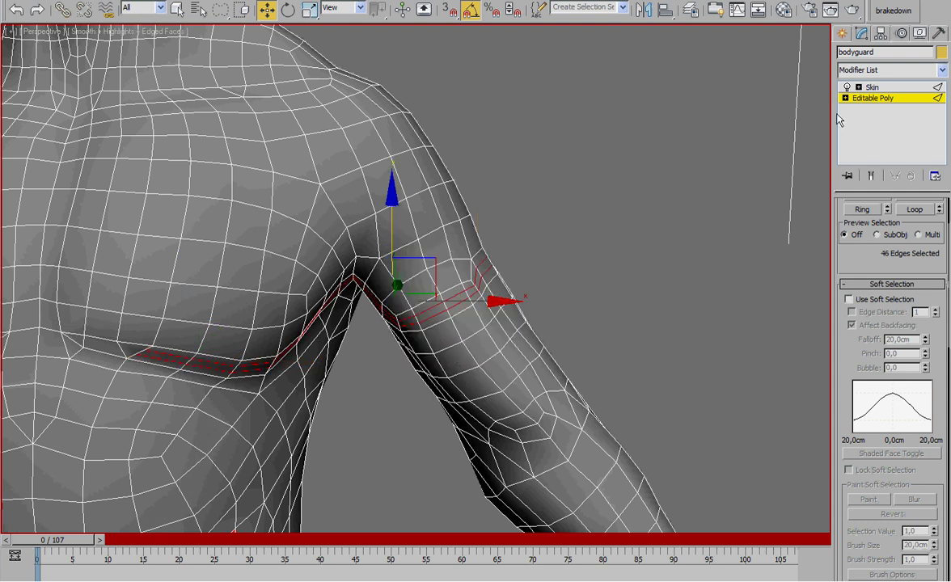
Leave edge editing, return to the Skin modifier, and check the added loops at frame 0.
click(878, 98)
click(872, 87)
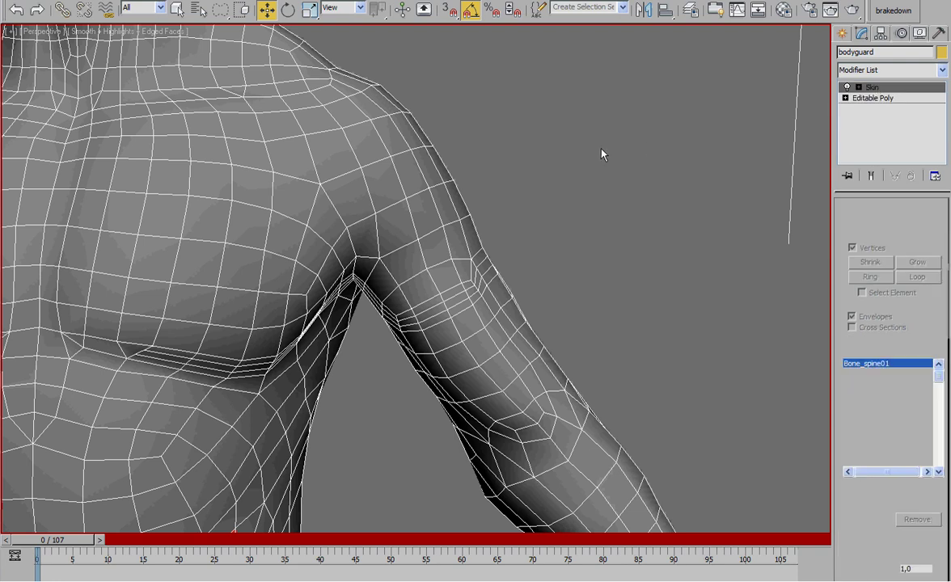
scroll(549, 137, down, 2)
drag(45, 540, 22, 508)
key(w)
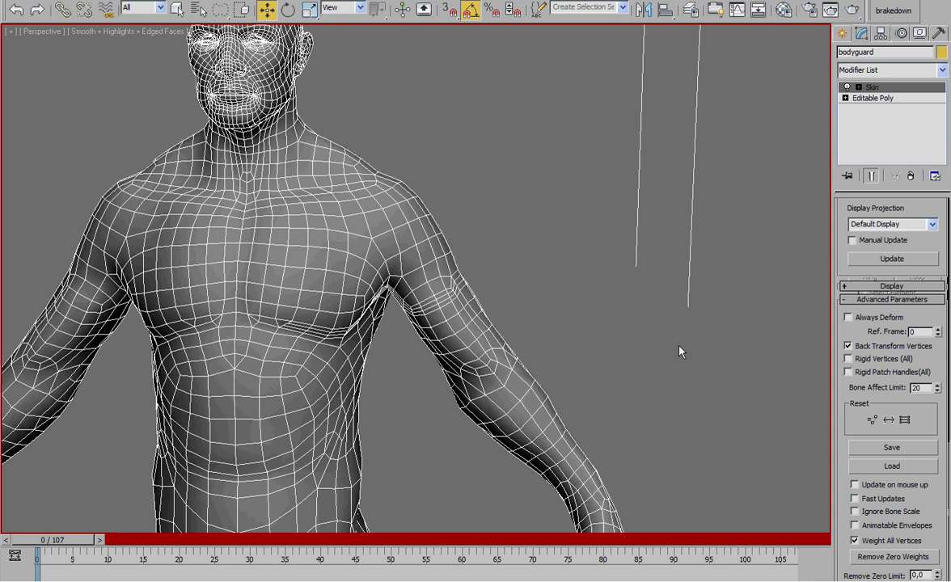
middle_drag(517, 322, 542, 346)
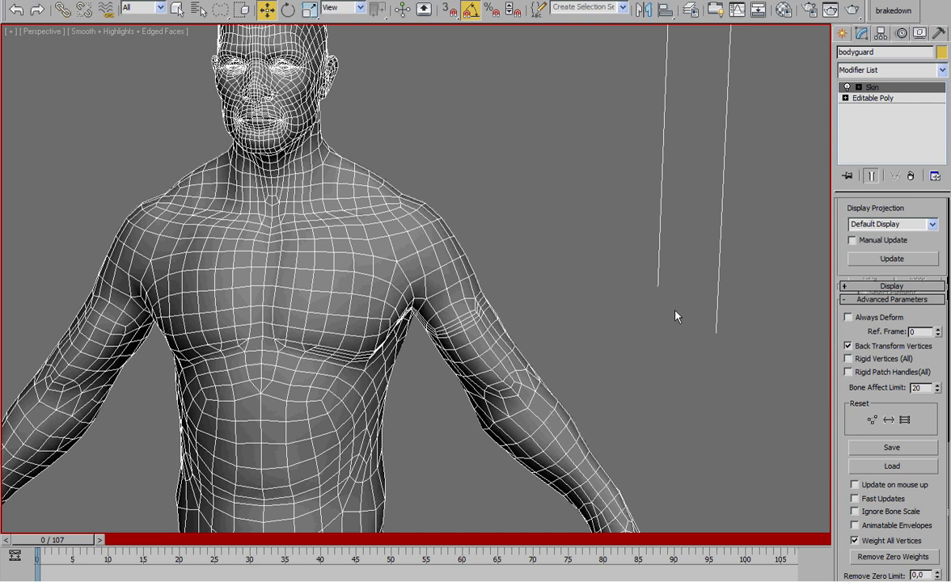
alt+middle_drag(627, 311, 632, 313)
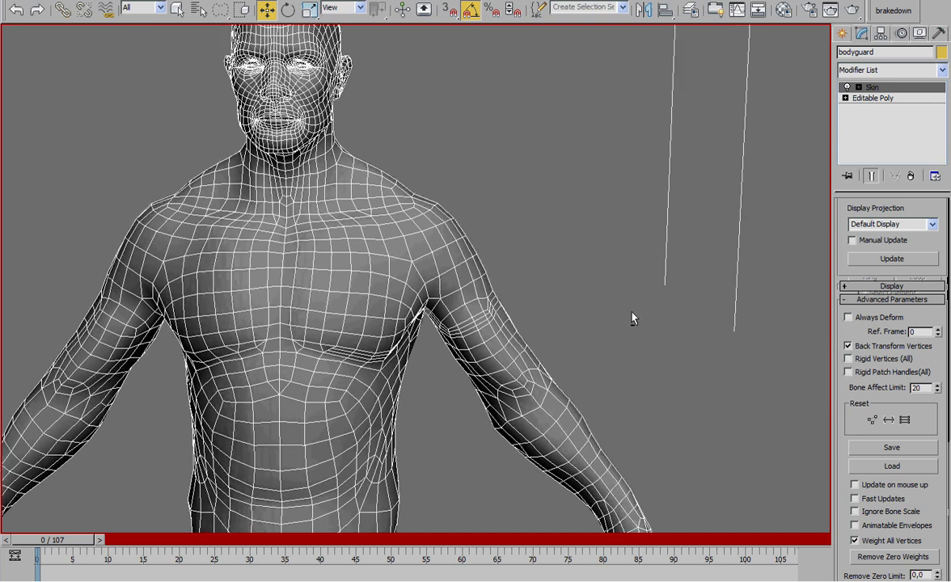
Unhide and unfreeze the Guard_CTRL layer.
key(l)
click(564, 260)
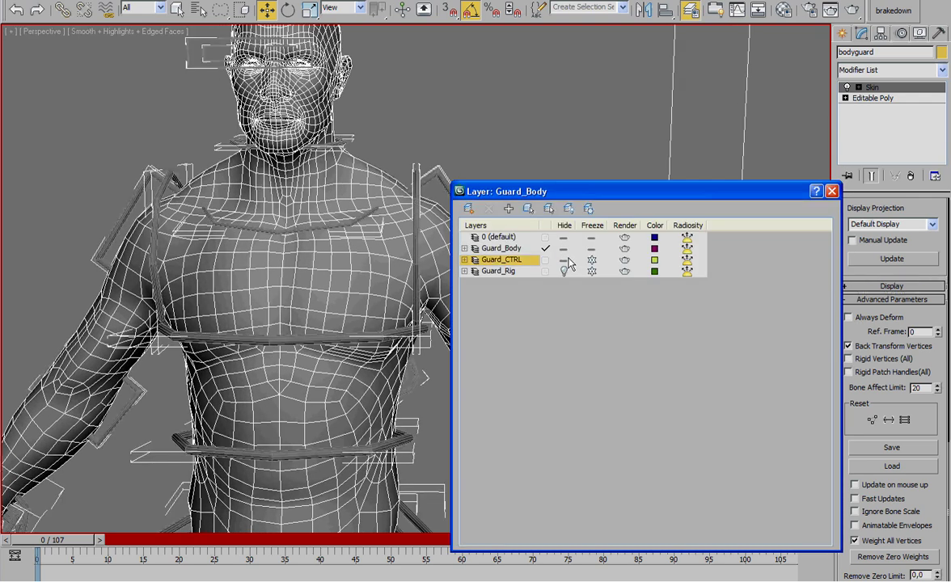
click(592, 260)
click(832, 192)
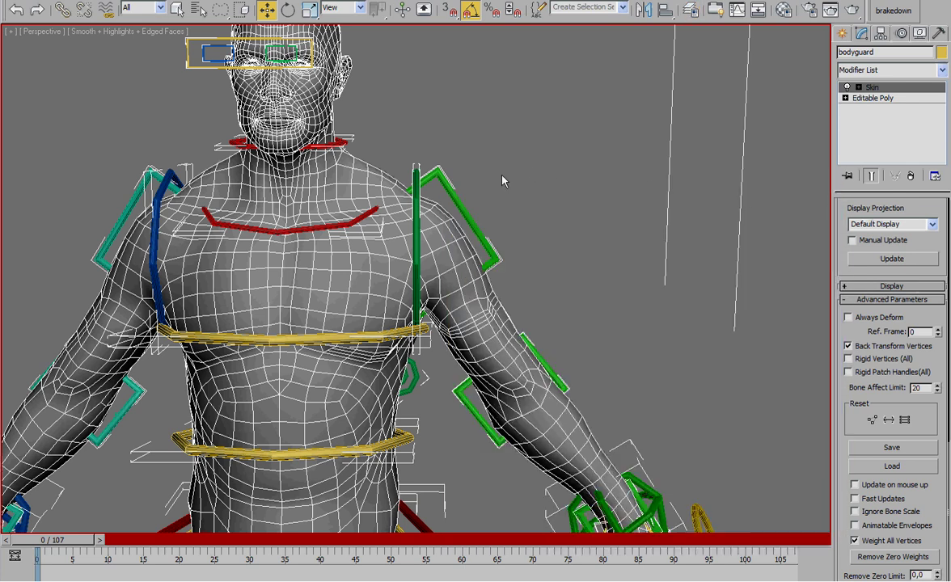
Try raising the left clavicle control CTRL_Clav_L at frame 0, scrubbing the timeline to frame 5 and back to test the mesh.
click(415, 189)
scroll(410, 195, down, 5)
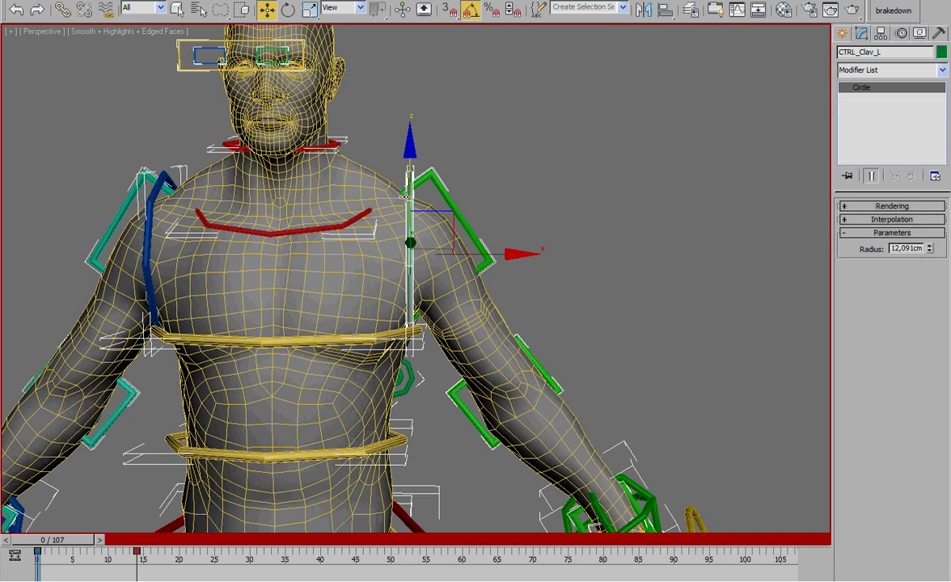
scroll(407, 196, up, 2)
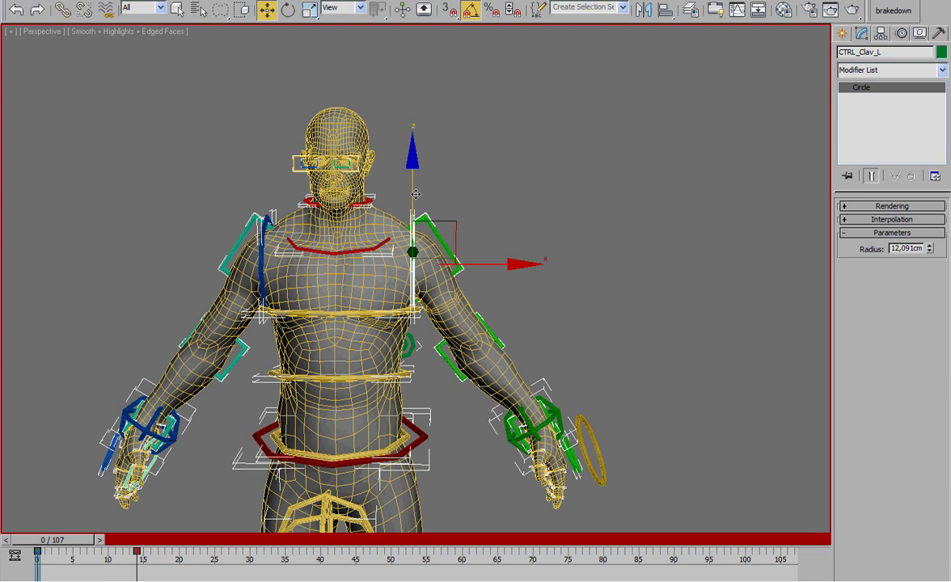
middle_drag(415, 194, 414, 188)
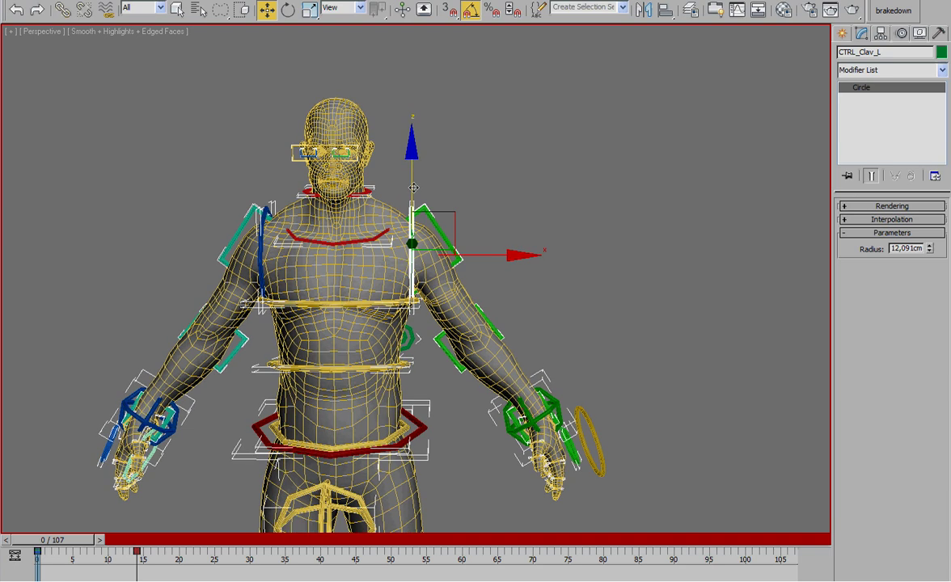
scroll(378, 217, up, 3)
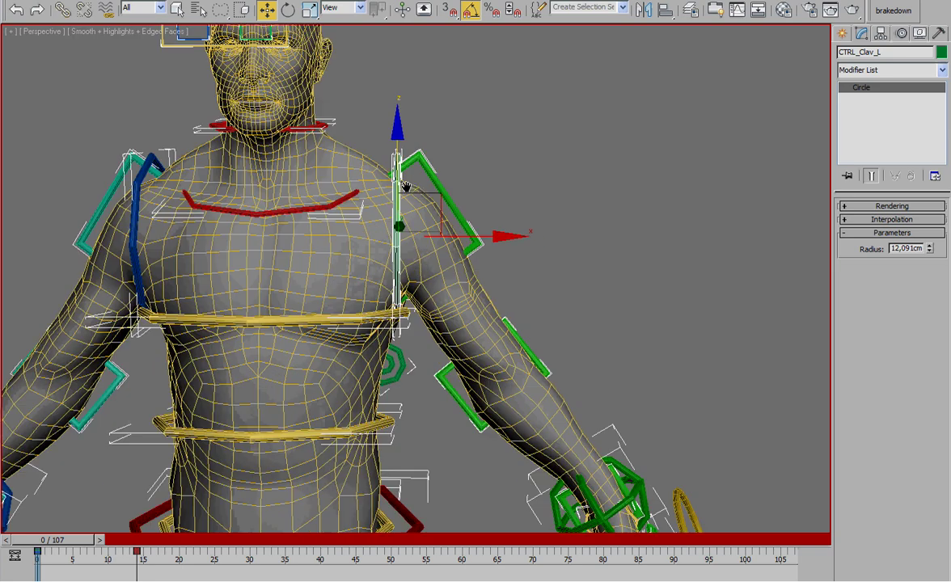
scroll(378, 217, down, 1)
scroll(378, 216, up, 1)
mouse_move(55, 539)
mouse_down()
mouse_move(143, 539)
mouse_move(51, 540)
mouse_up()
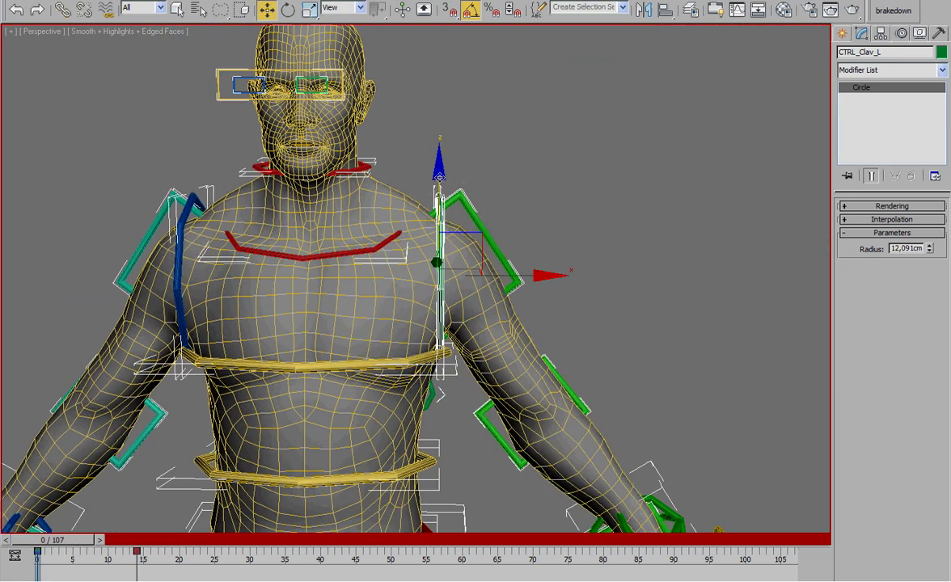
drag(440, 178, 439, 141)
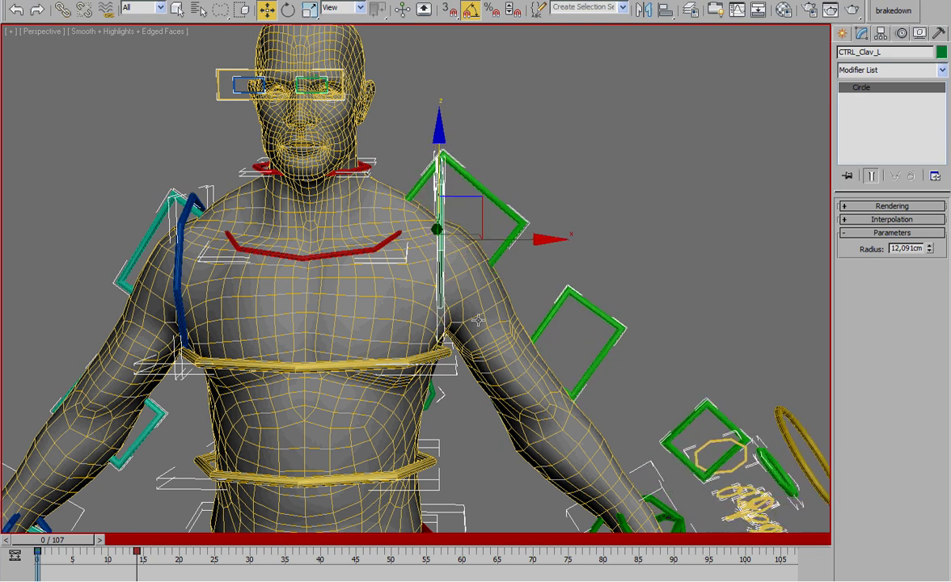
scroll(545, 403, down, 4)
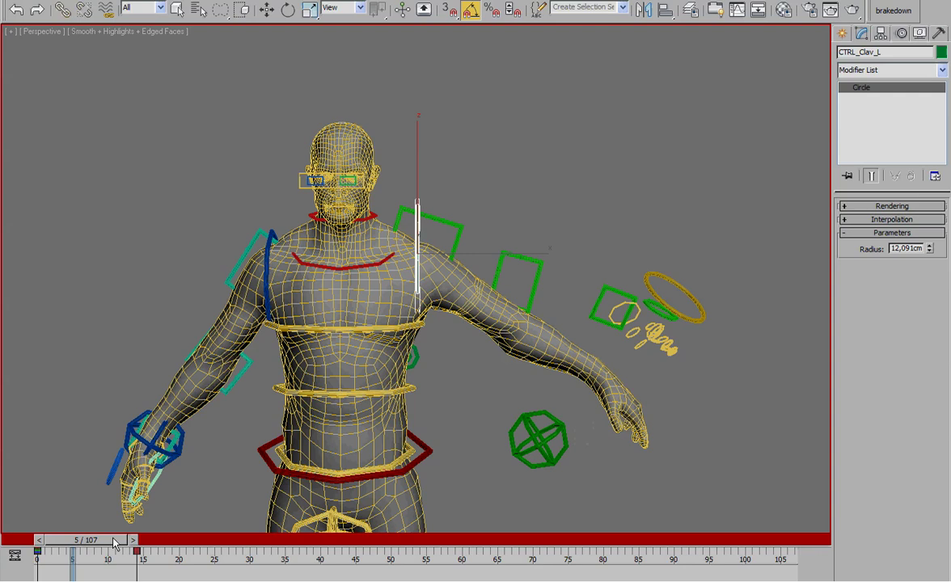
drag(114, 543, 11, 504)
Try lowering the left clavicle control at frame 0, undo the move, and clear the selection.
key(w)
drag(424, 219, 424, 246)
mouse_move(59, 539)
mouse_down()
mouse_move(152, 541)
mouse_move(54, 531)
mouse_up()
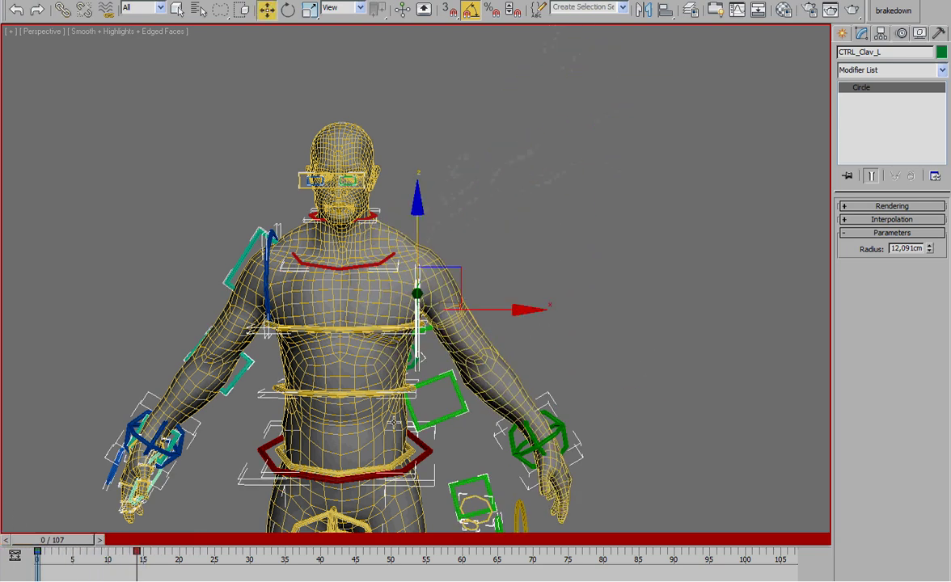
key(ctrl+z)
click(665, 317)
middle_drag(666, 317, 705, 283)
scroll(557, 343, down, 5)
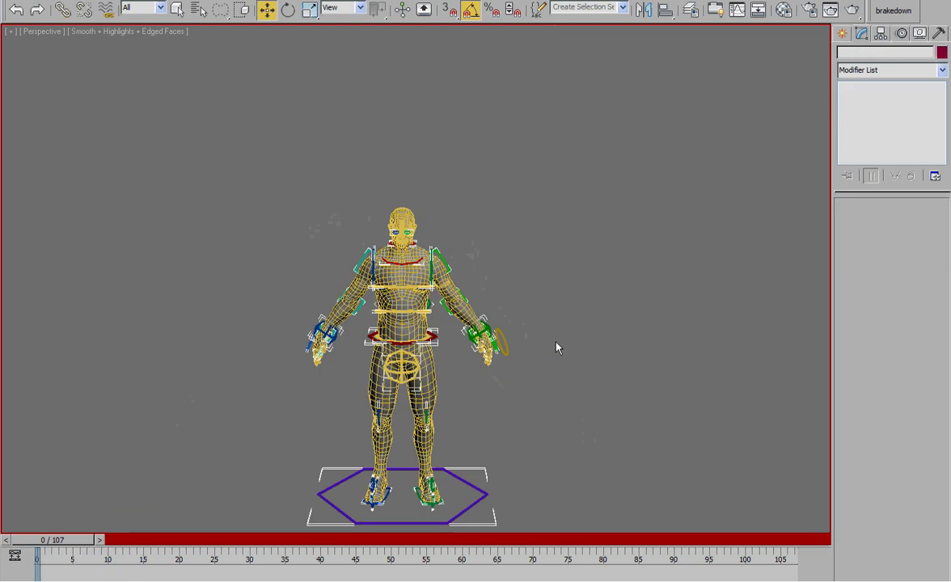
scroll(534, 345, up, 3)
middle_drag(508, 349, 522, 336)
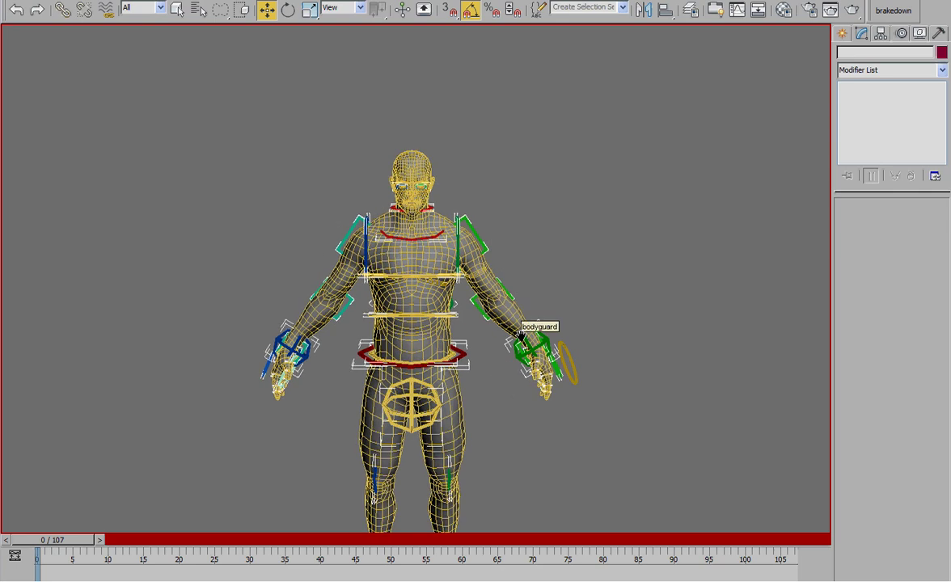